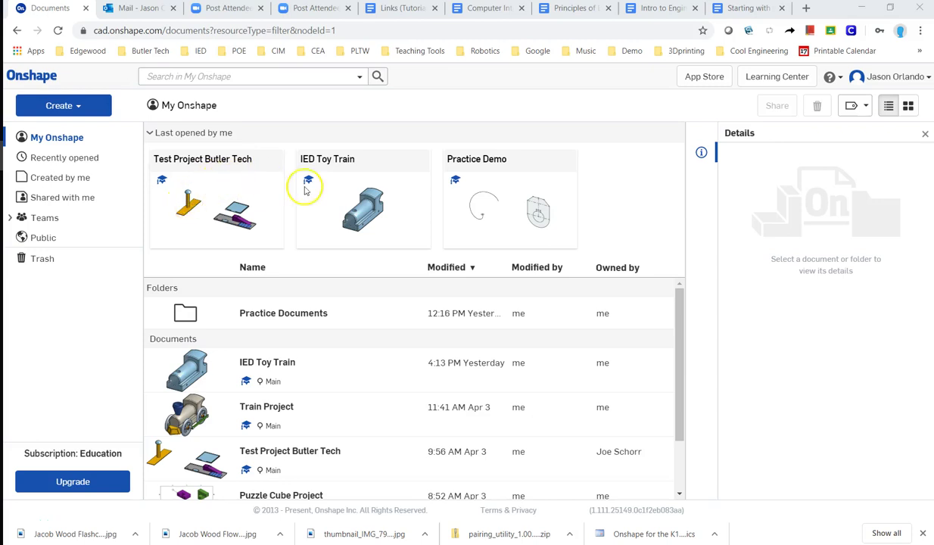
# - Open the IED Toy Train document
pyautogui.click(285, 365)
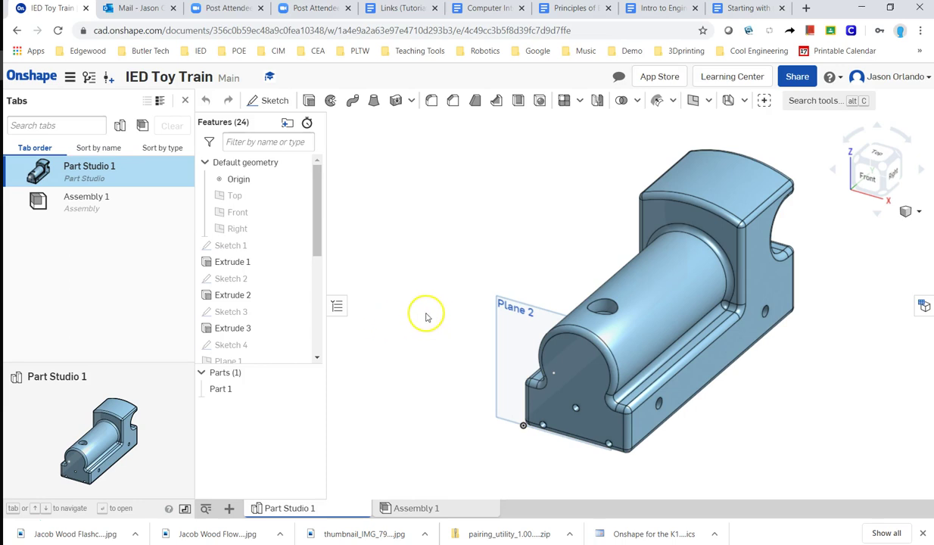
pyautogui.moveTo(426, 317); pyautogui.dragTo(407, 292, button='middle')
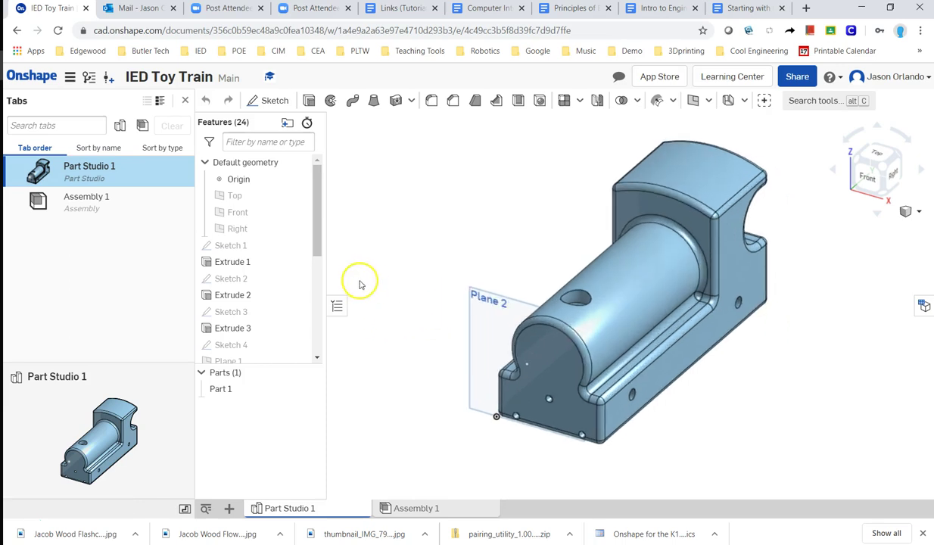
# - Switch to File Explorer and examine the train body and smoke stack pages of 1-Miniature Train Part Drawings, returning to Onshape
pyautogui.hotkey('alt', 'Tab')
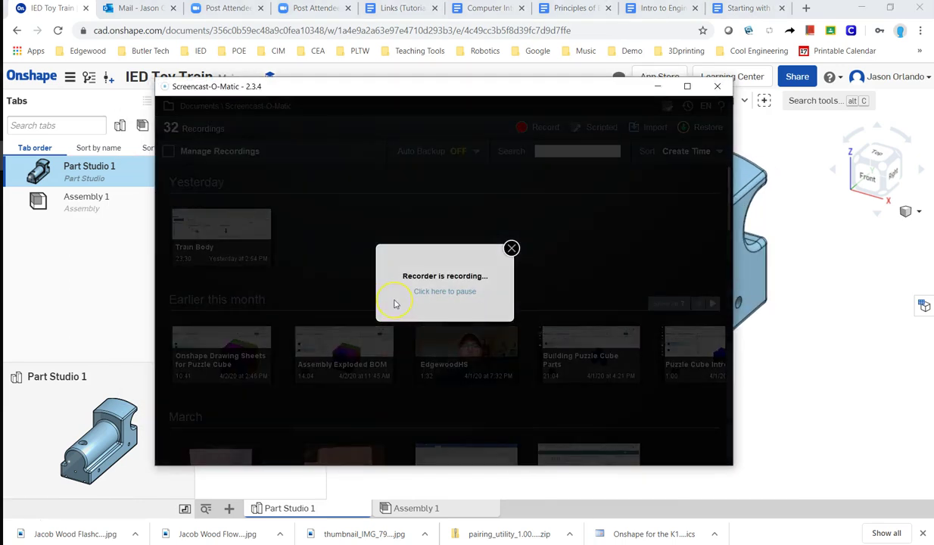
pyautogui.hotkey('alt', 'Tab')
pyautogui.hotkey('alt', 'Tab')
pyautogui.press('Tab')
pyautogui.scroll(-10, 473, 276)
pyautogui.scroll(5, 478, 280)
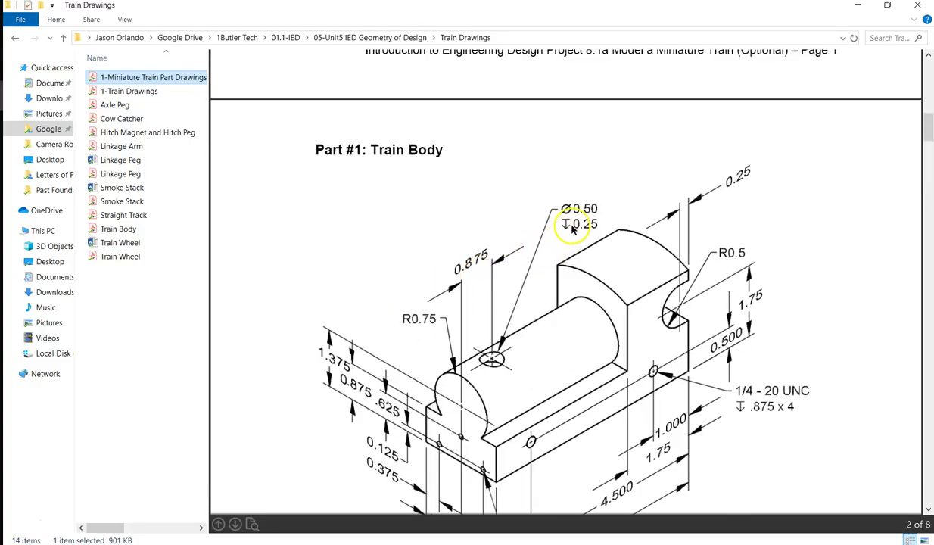
pyautogui.scroll(-5, 577, 236)
pyautogui.scroll(-8, 580, 245)
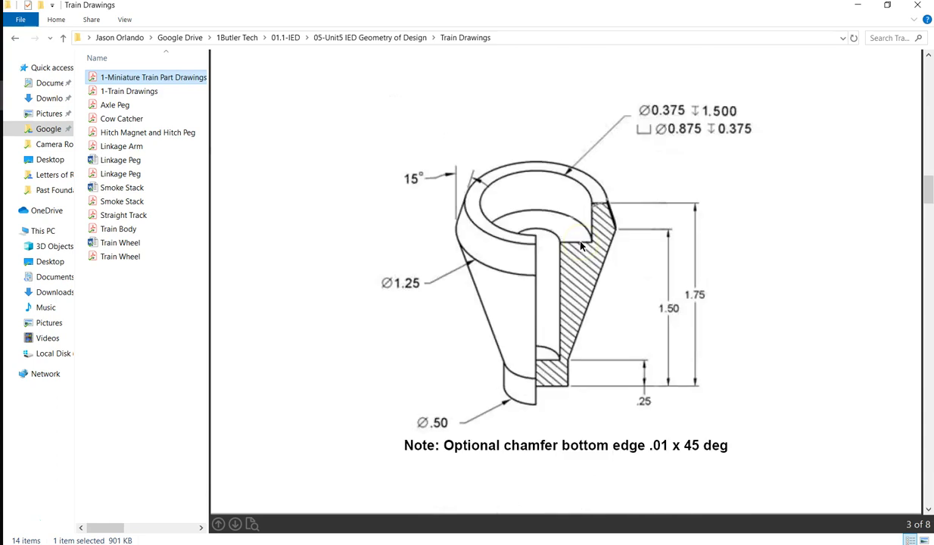
pyautogui.click(635, 298)
pyautogui.click(623, 287)
pyautogui.hotkey('alt', 'Tab')
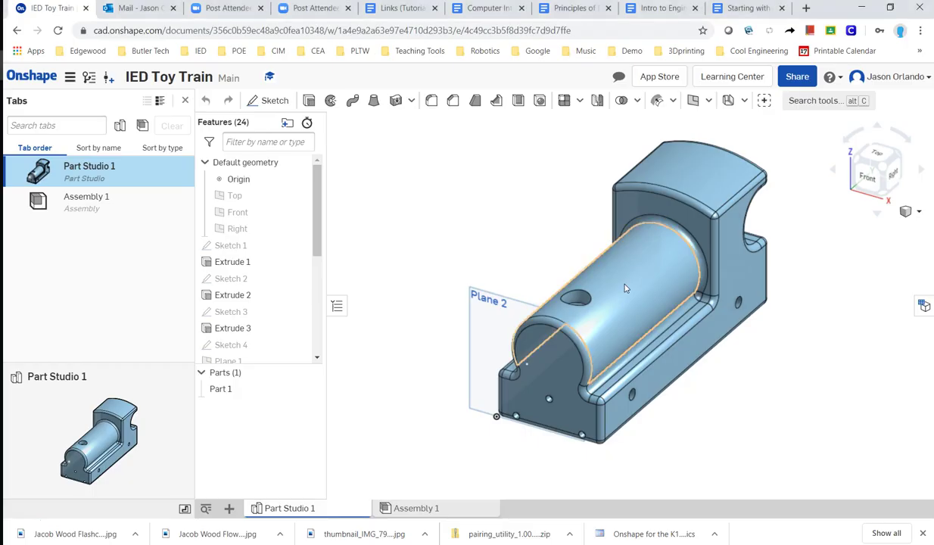
# - Compare the smoke stack drawing in File Explorer with the train body model in Onshape
pyautogui.click(457, 269)
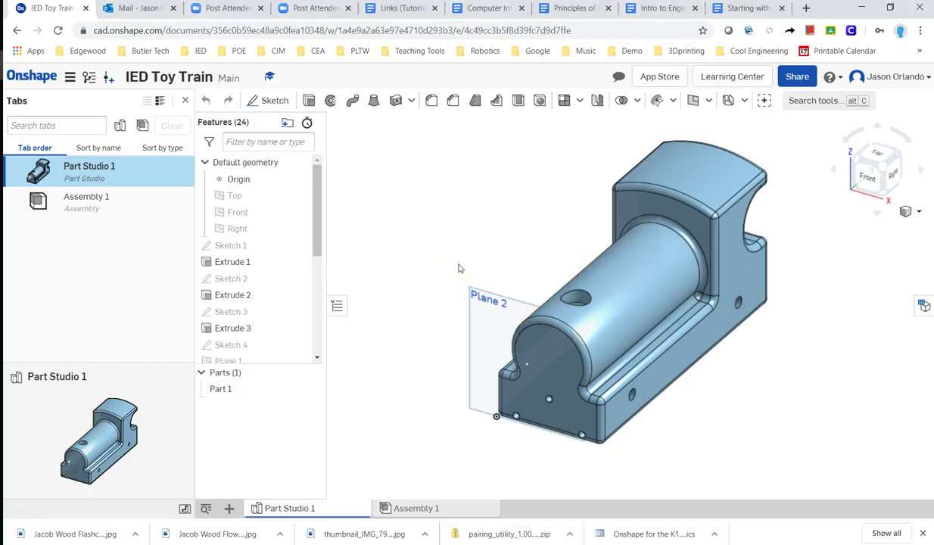
pyautogui.click(559, 300)
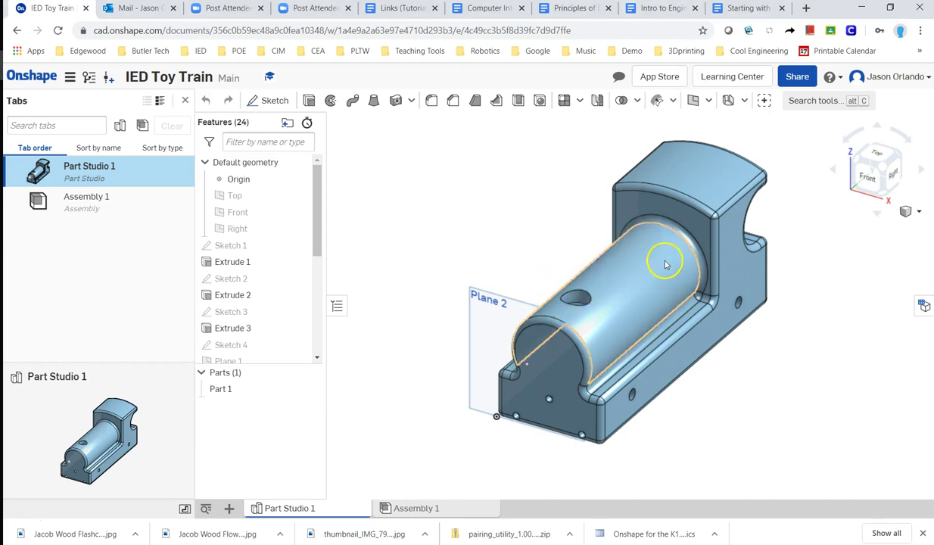
pyautogui.hotkey('alt', 'Tab')
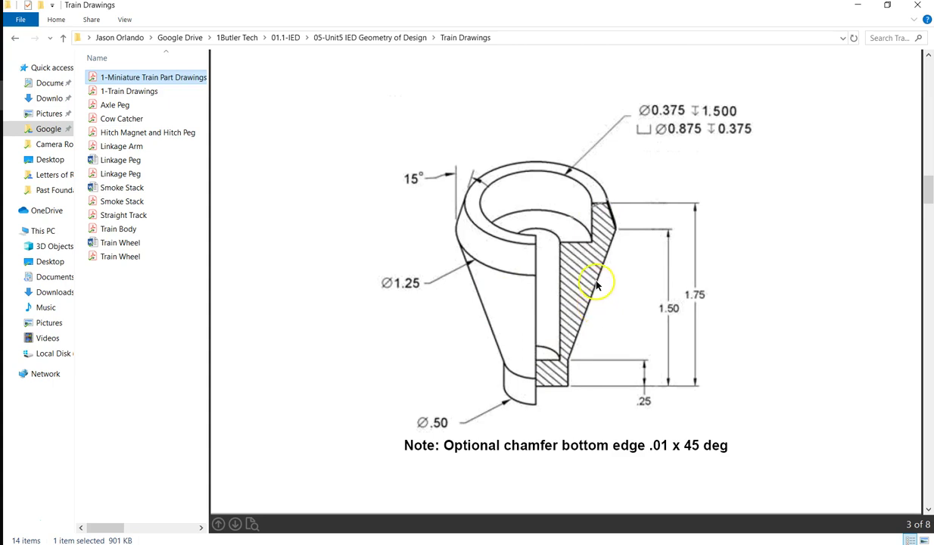
pyautogui.hotkey('alt', 'Tab')
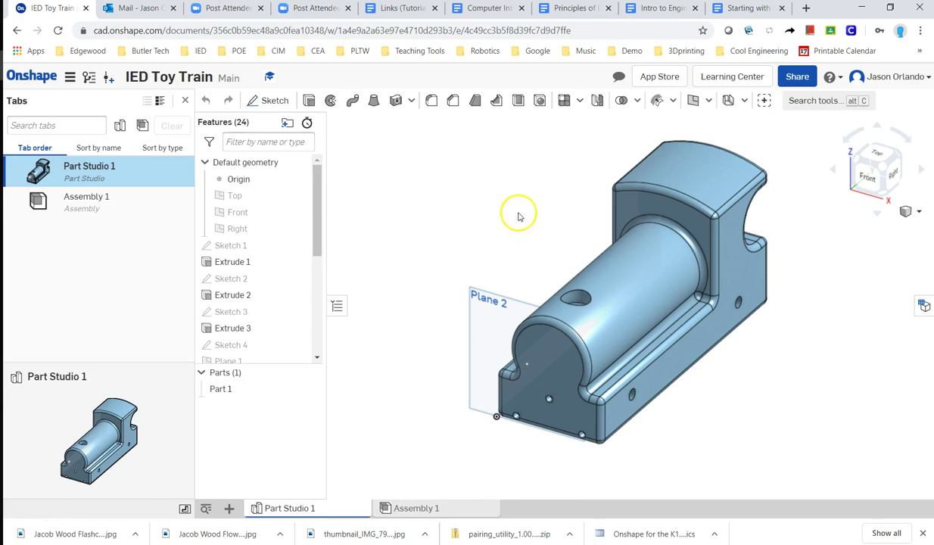
# - Start a new plane of type Plane point, referencing the flat side face of the train body
pyautogui.click(709, 100)
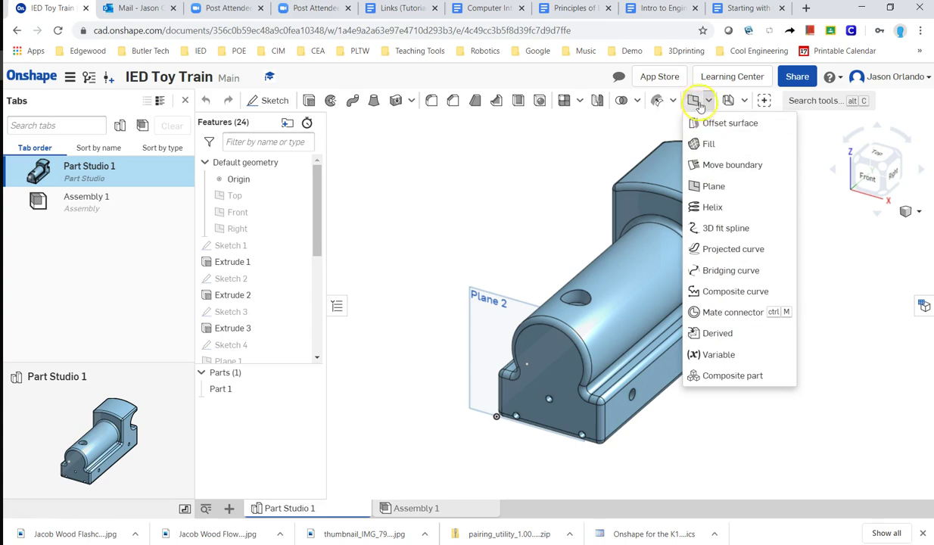
pyautogui.click(693, 100)
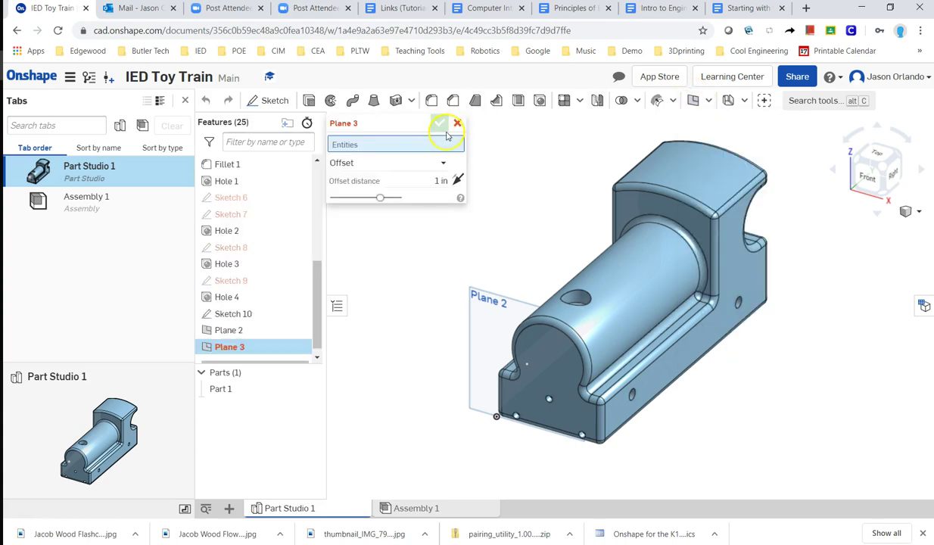
pyautogui.click(450, 166)
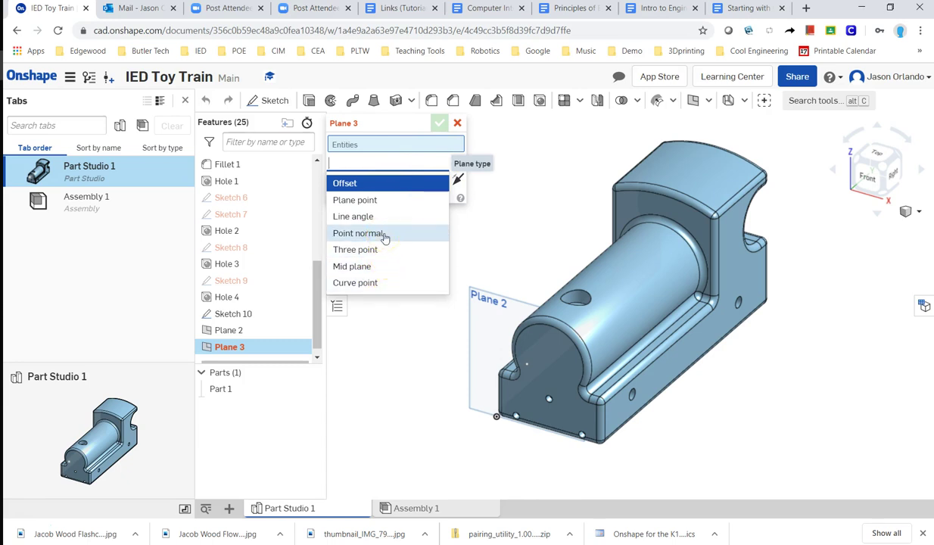
pyautogui.click(346, 202)
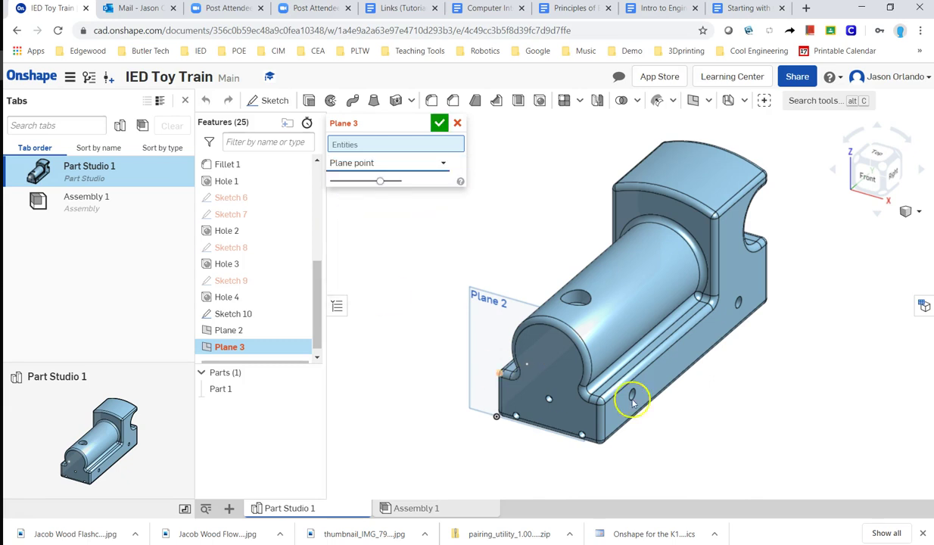
pyautogui.click(662, 378)
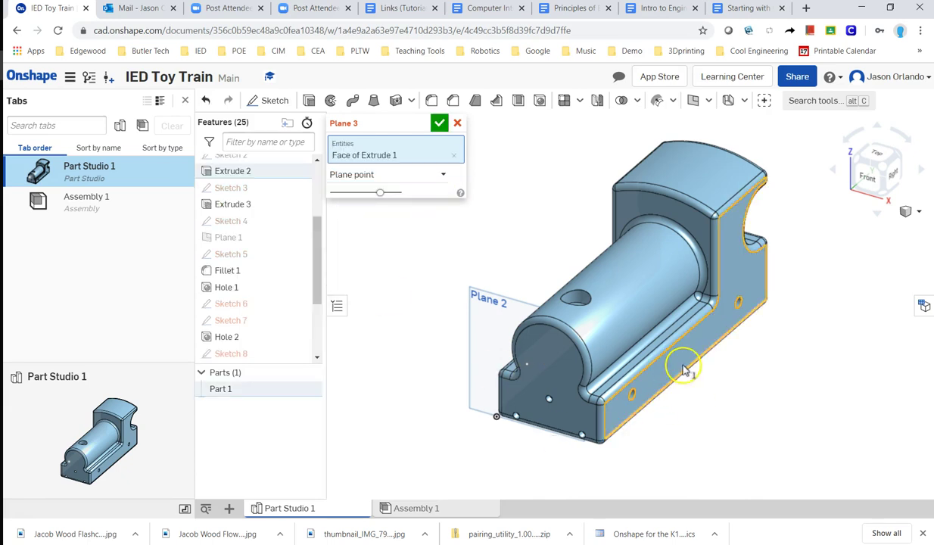
# - Place the plane through the center vertex at the bottom of the smoke stack hole and accept it
pyautogui.scroll(5, 582, 310)
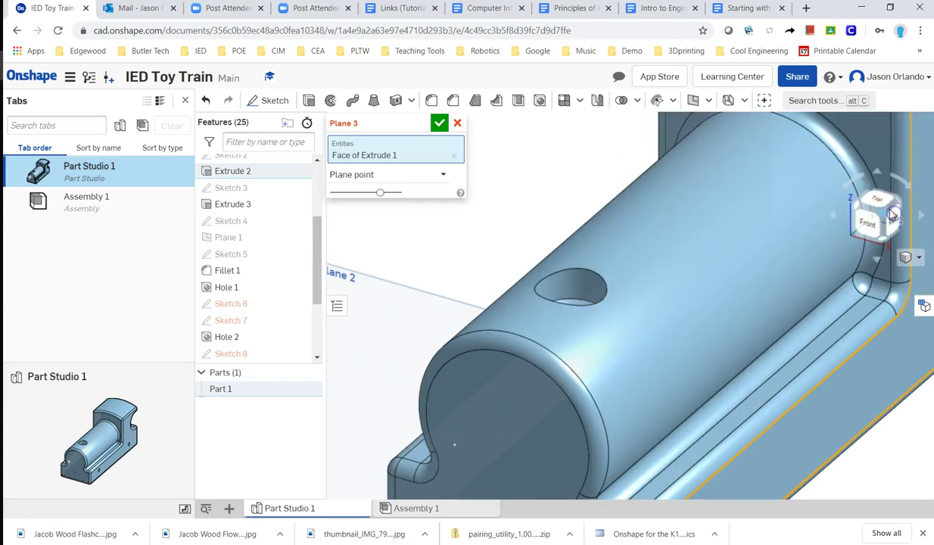
pyautogui.click(880, 200)
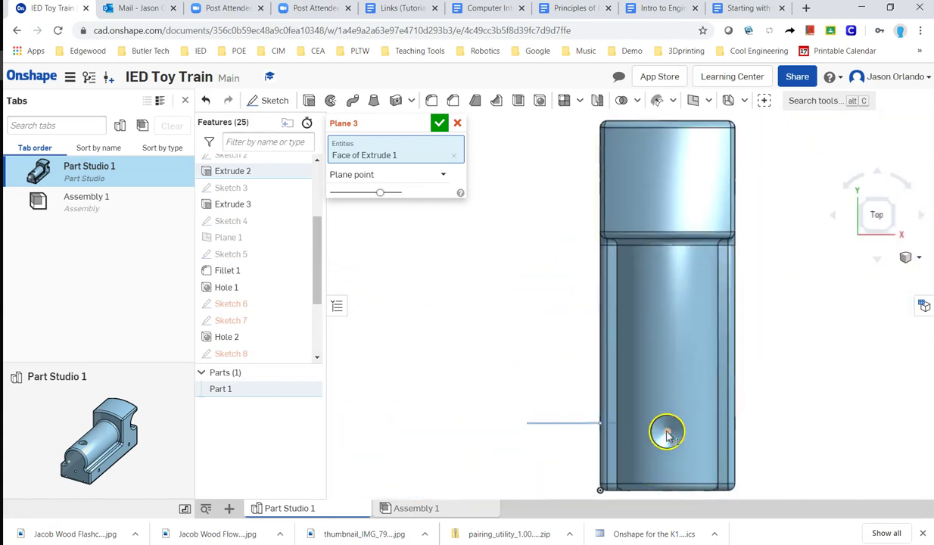
pyautogui.click(666, 433)
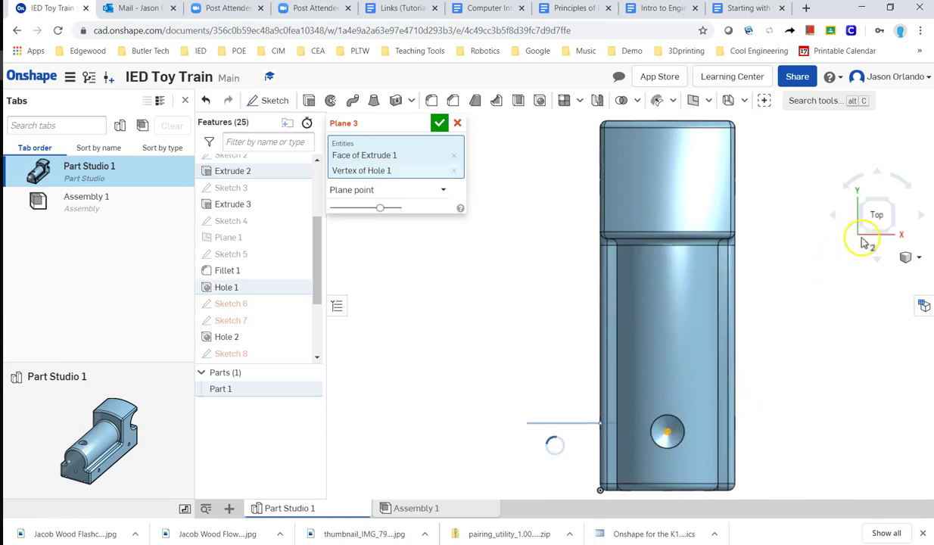
pyautogui.click(893, 236)
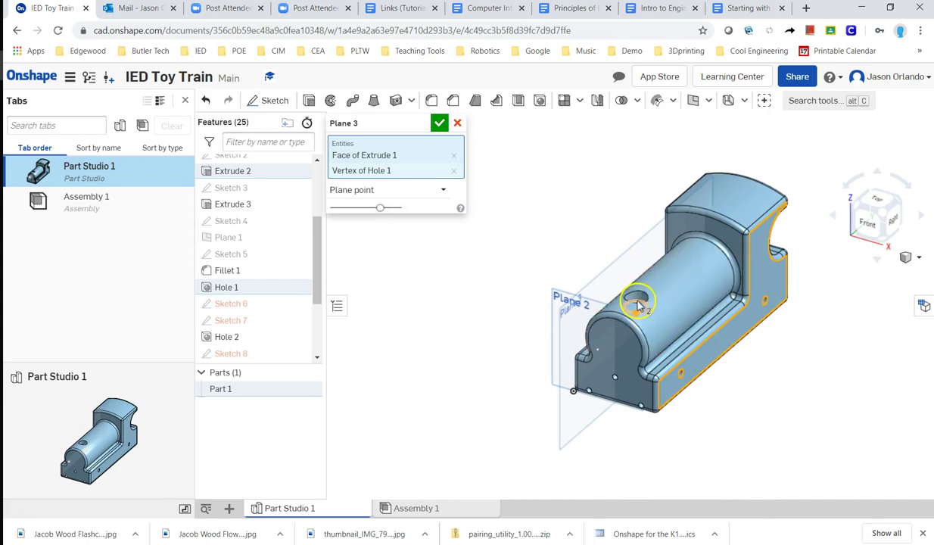
pyautogui.scroll(5, 693, 386)
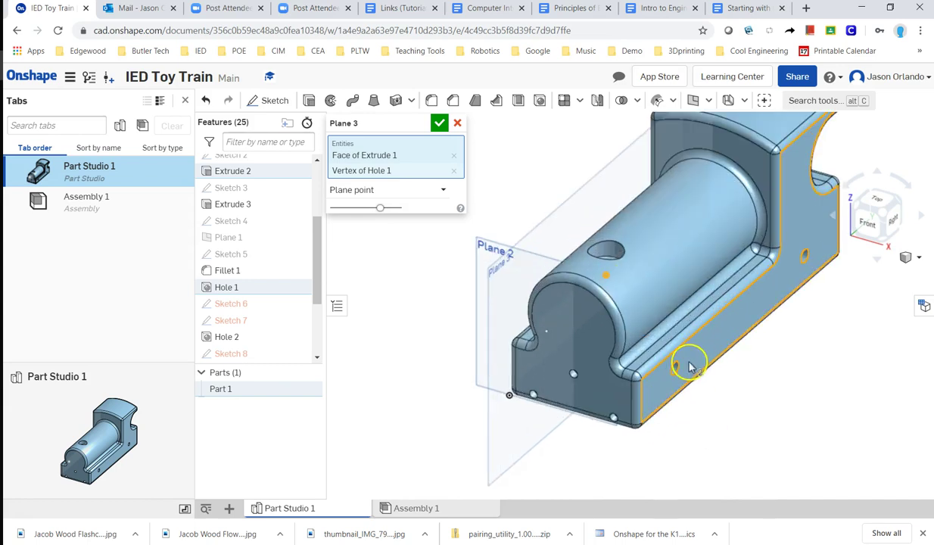
pyautogui.moveTo(795, 406); pyautogui.dragTo(780, 421, button='right')
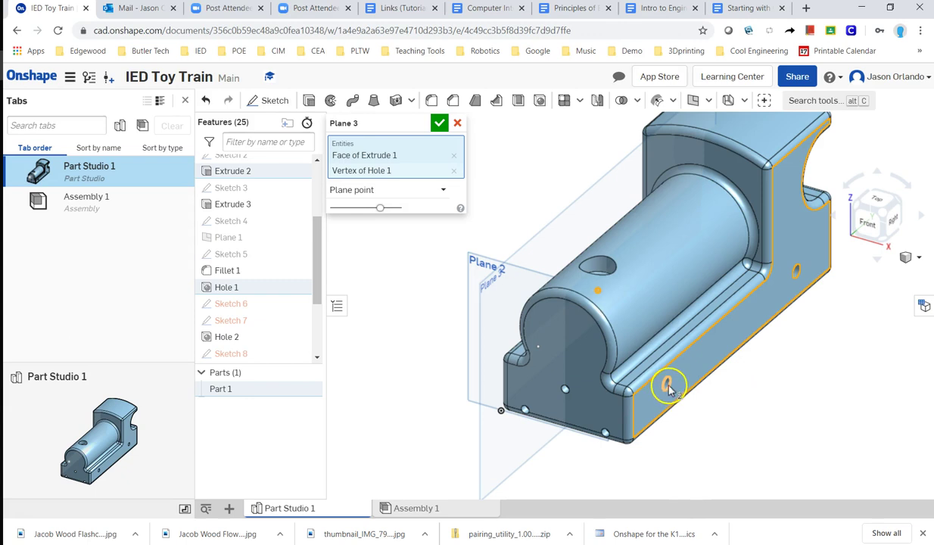
pyautogui.scroll(3, 668, 388)
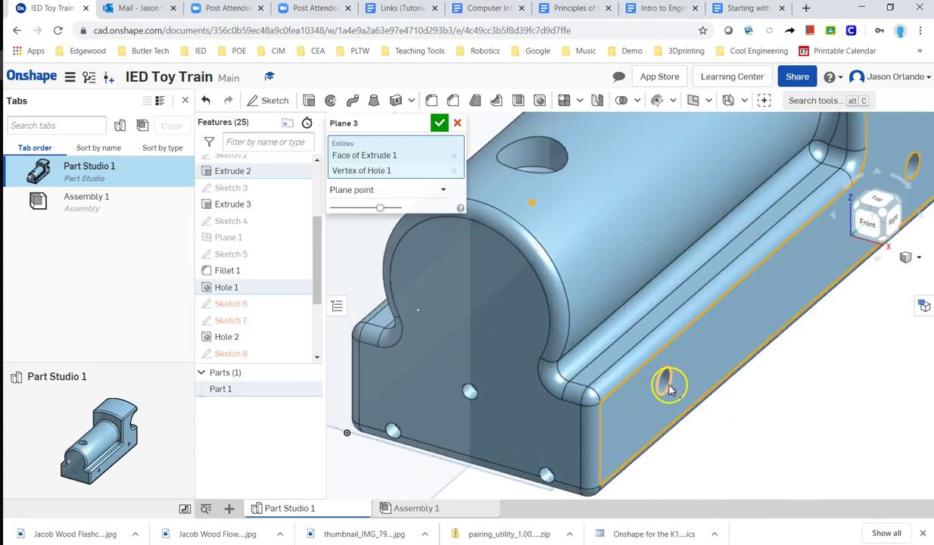
pyautogui.scroll(-3, 662, 390)
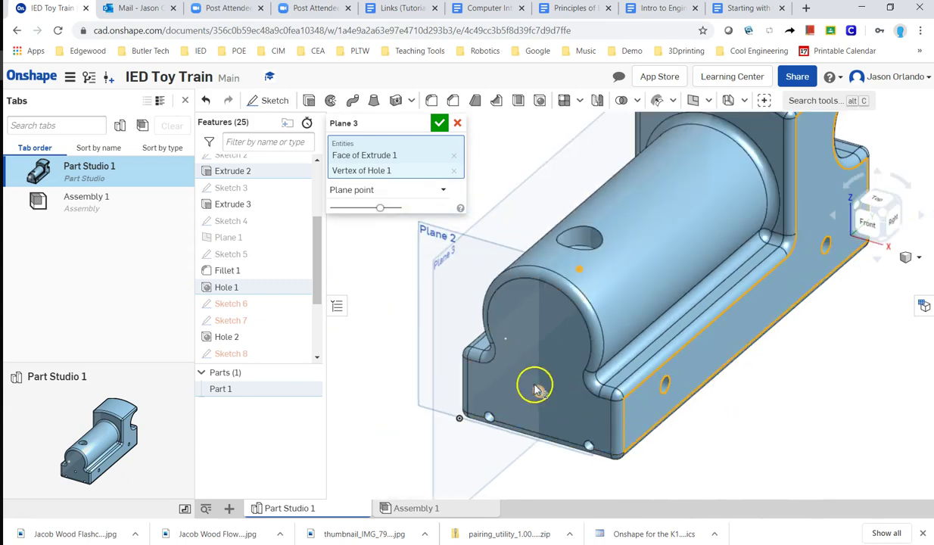
pyautogui.scroll(4, 733, 434)
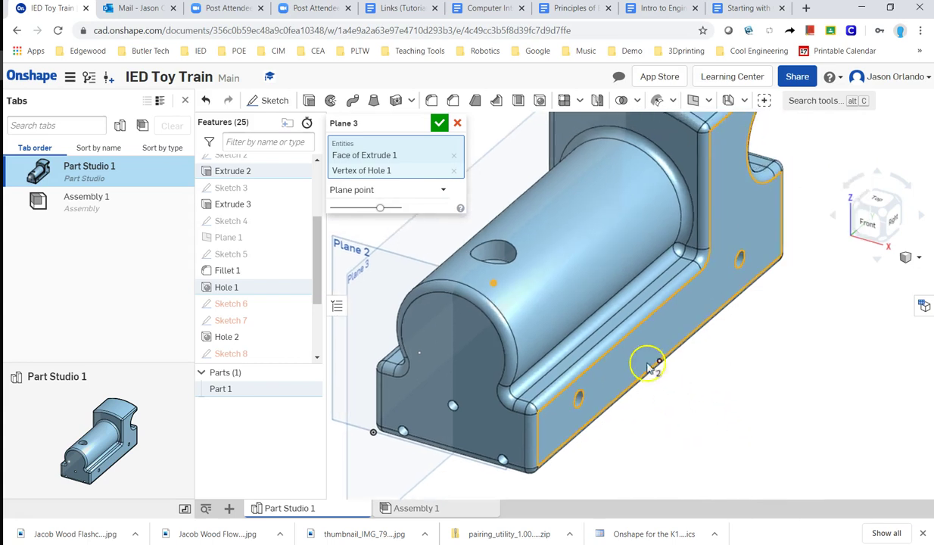
pyautogui.scroll(-4, 742, 389)
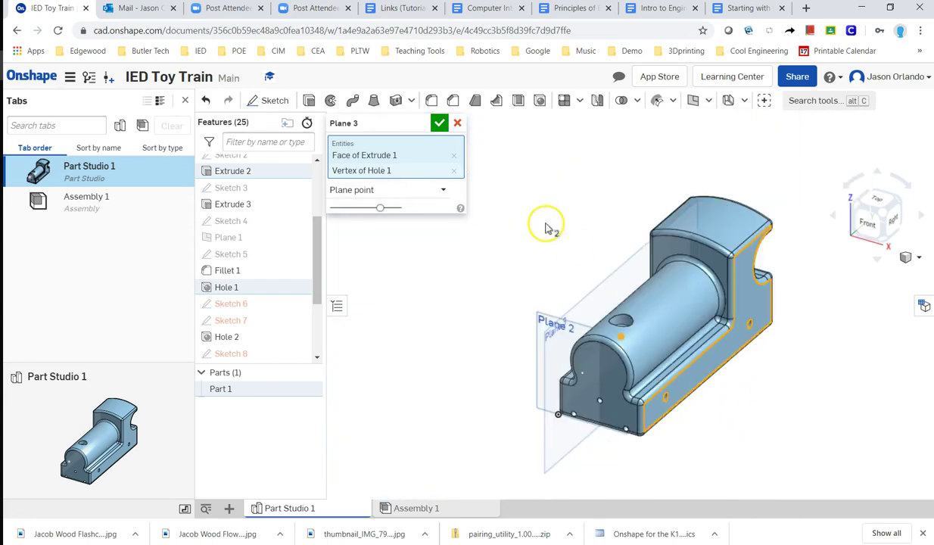
pyautogui.click(439, 123)
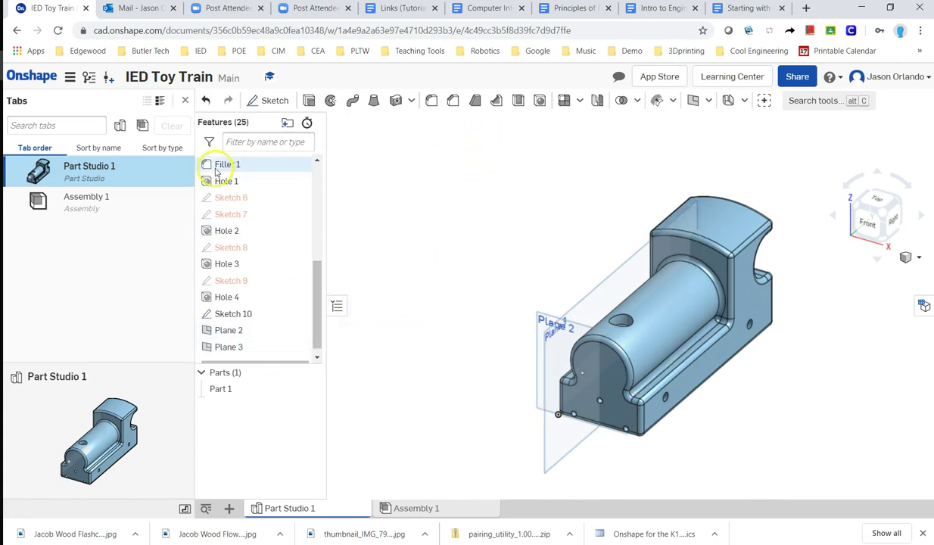
# - Start a sketch on the new plane through the smoke stack hole, viewed head-on, and hide all planes
pyautogui.click(266, 100)
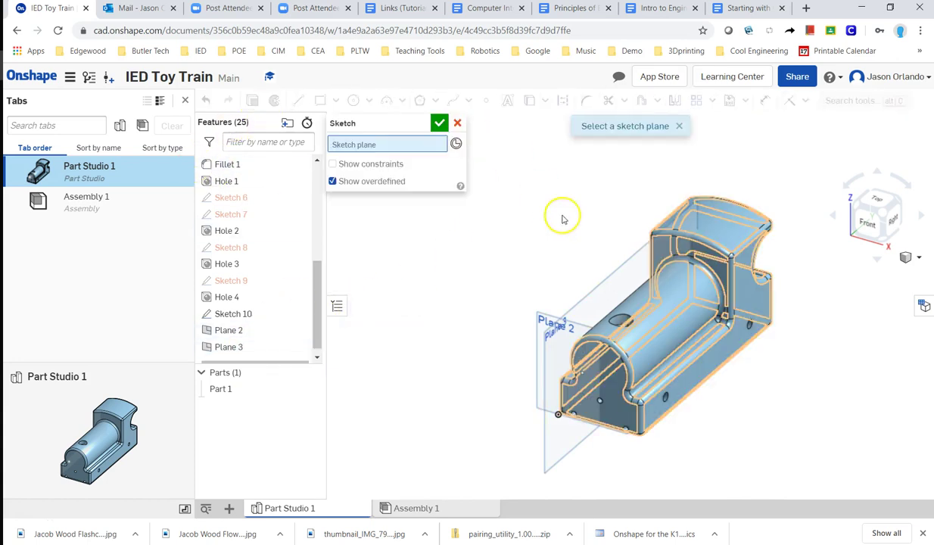
pyautogui.click(610, 279)
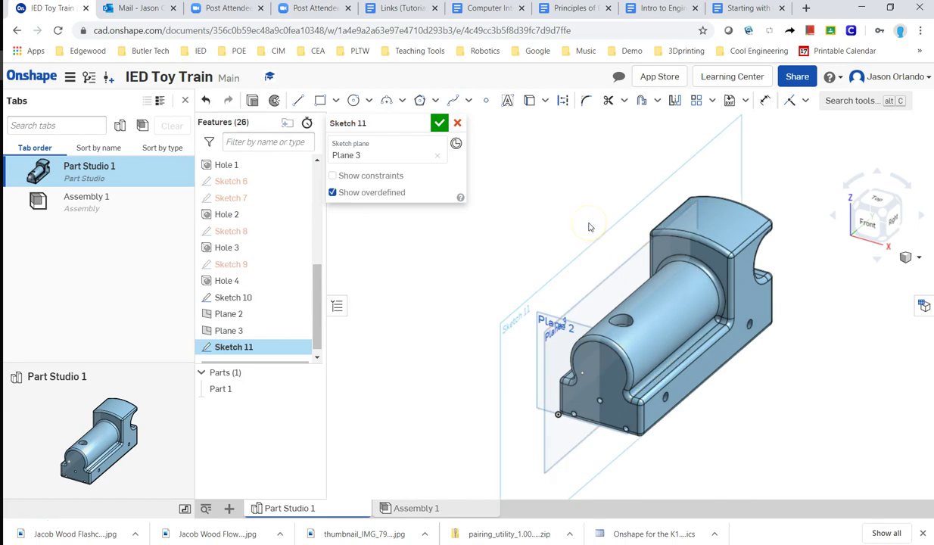
pyautogui.press('n')
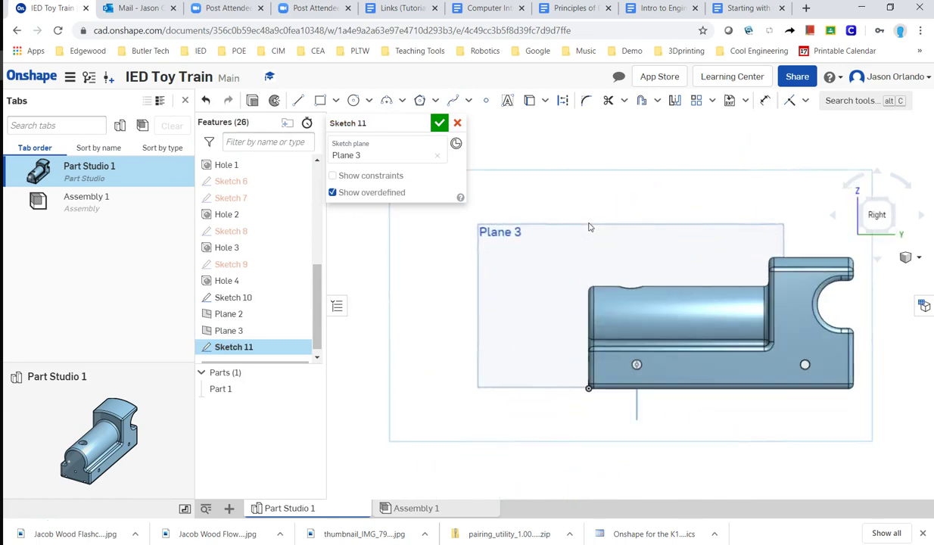
pyautogui.press('p')
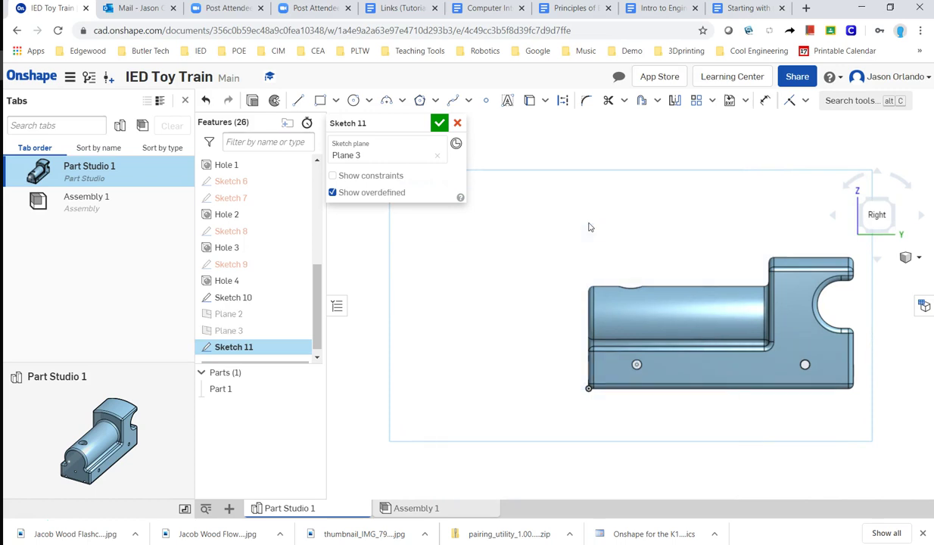
pyautogui.scroll(-1, 647, 283)
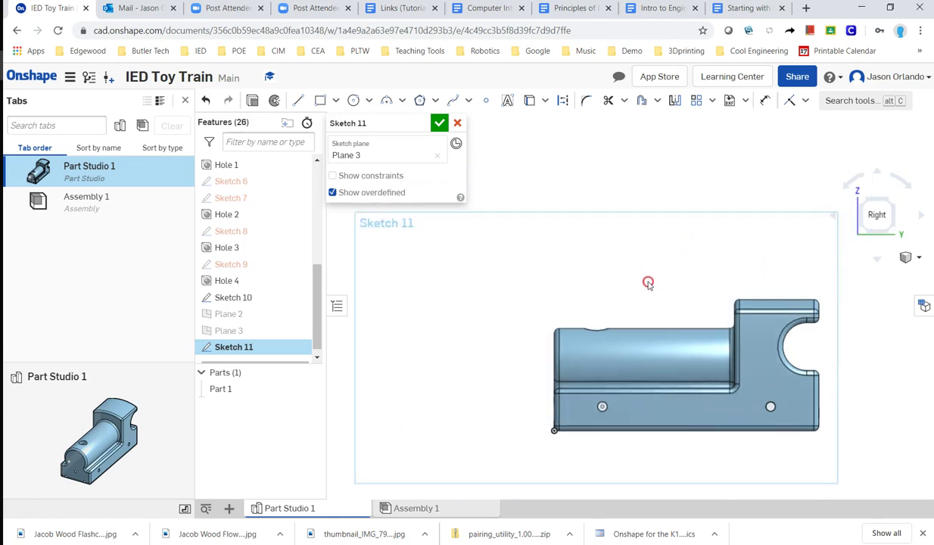
pyautogui.scroll(3, 647, 286)
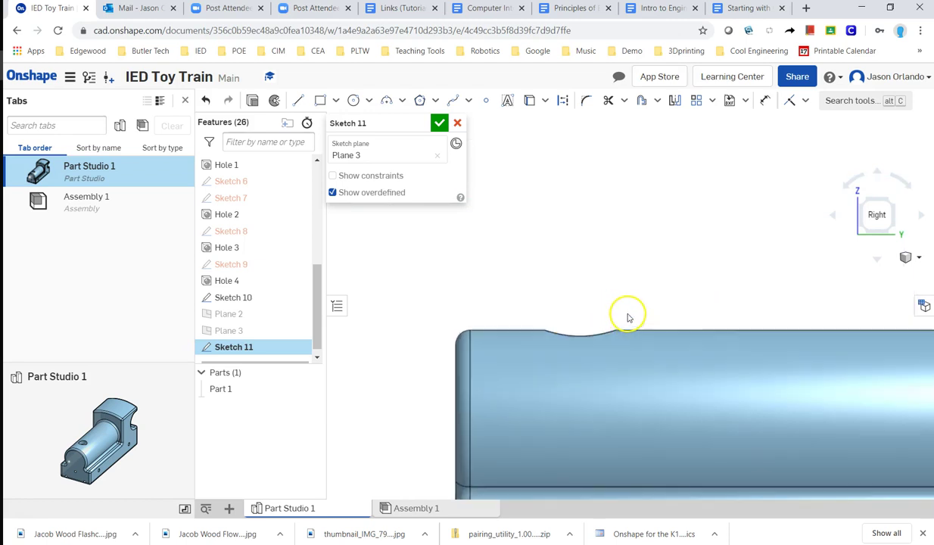
pyautogui.scroll(1, 643, 282)
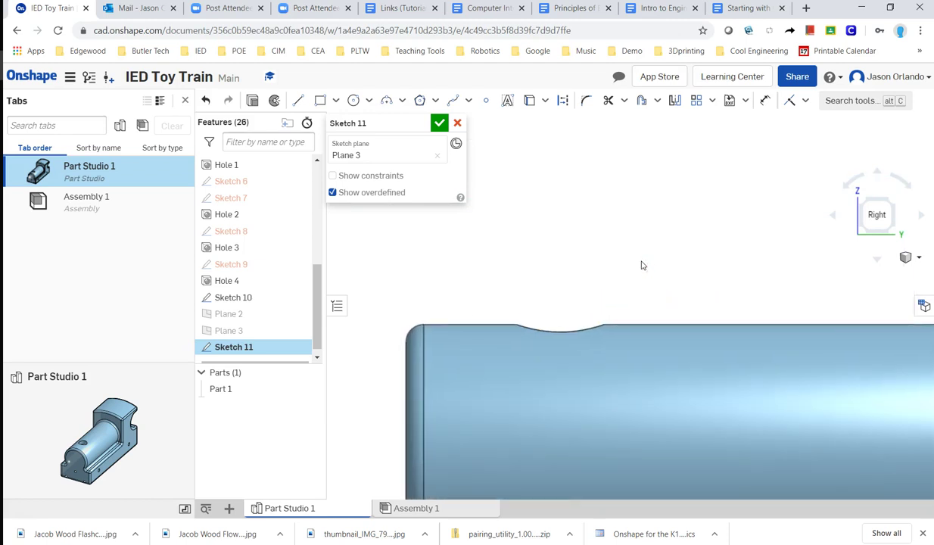
pyautogui.click(299, 100)
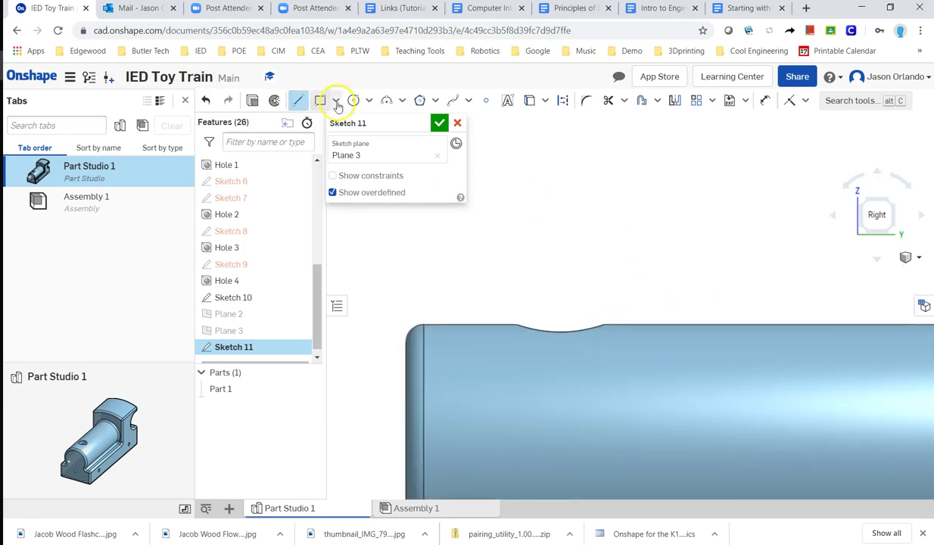
pyautogui.click(545, 100)
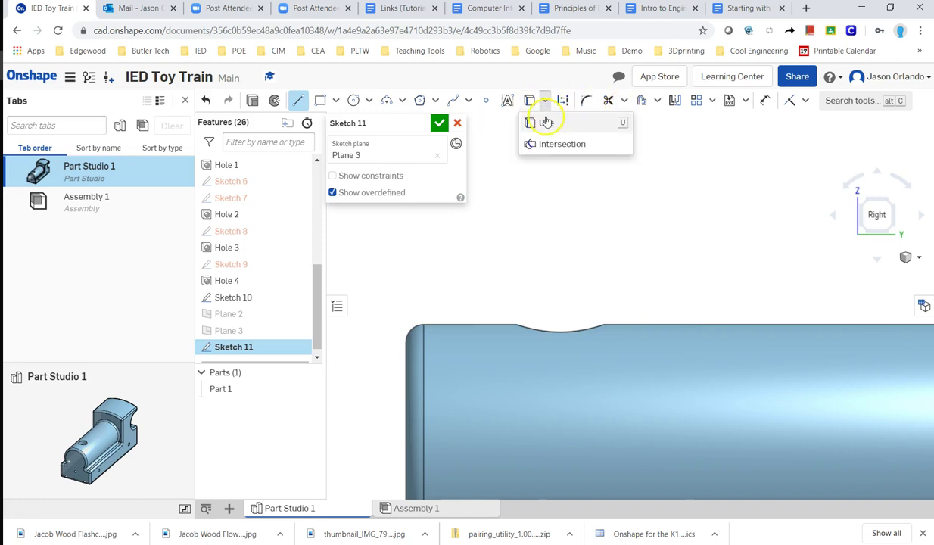
pyautogui.click(547, 121)
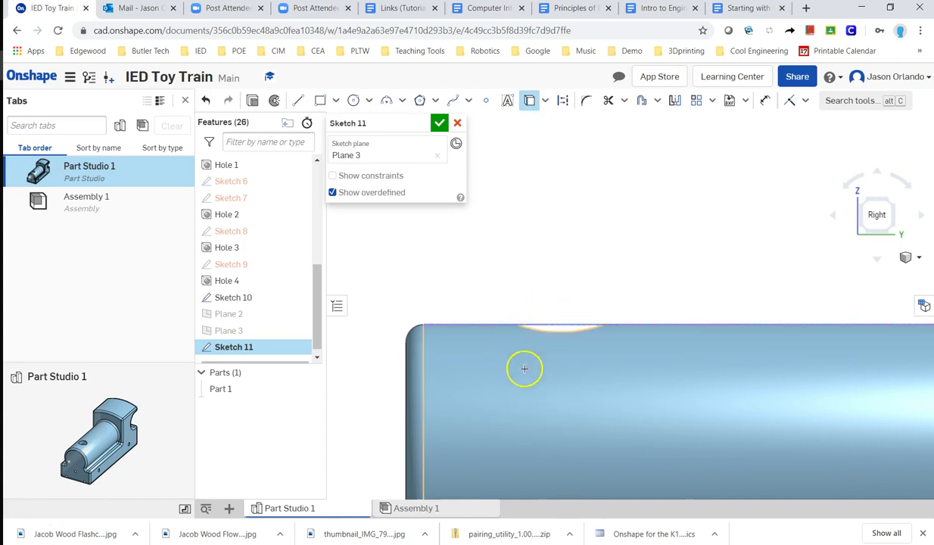
pyautogui.scroll(-3, 586, 307)
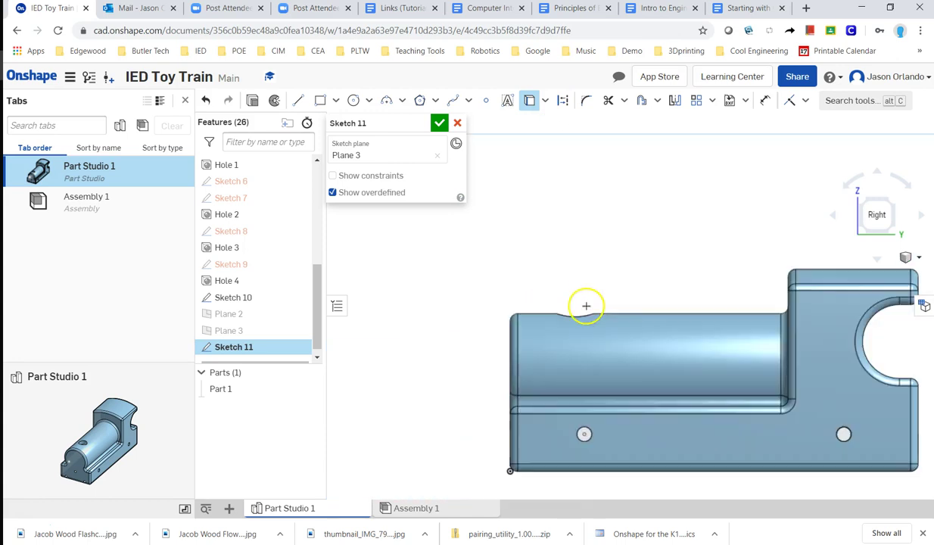
pyautogui.click(457, 123)
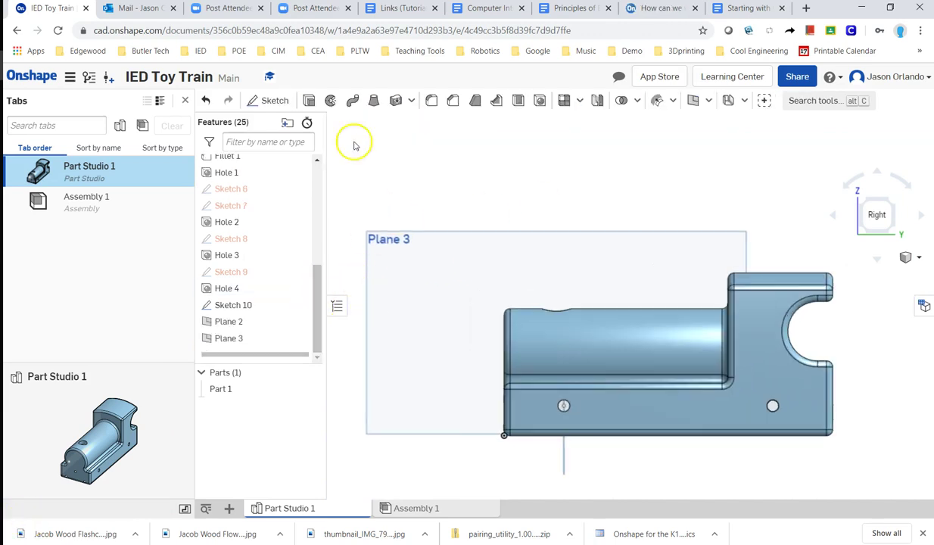
# - Start a new sketch on the plane through the center of the smoke stack hole
pyautogui.click(269, 100)
pyautogui.click(463, 236)
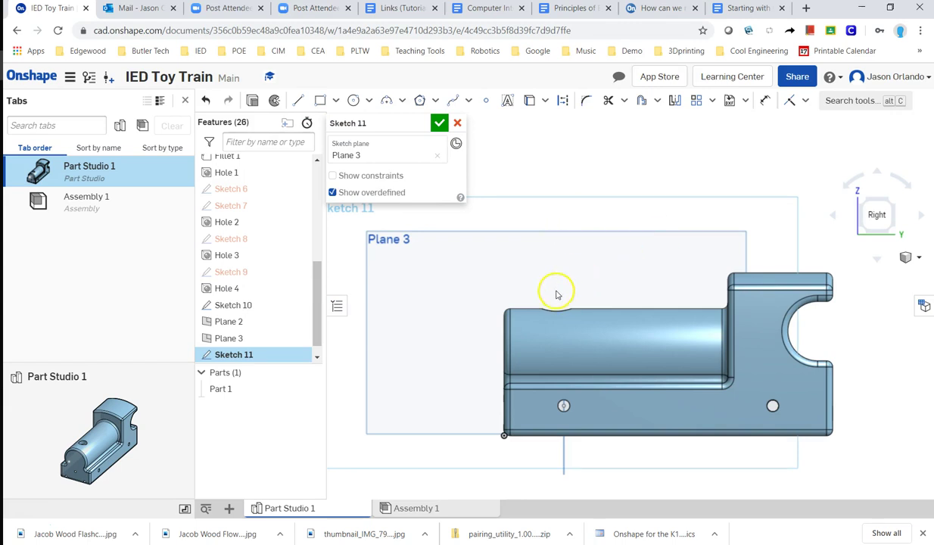
pyautogui.scroll(3, 556, 295)
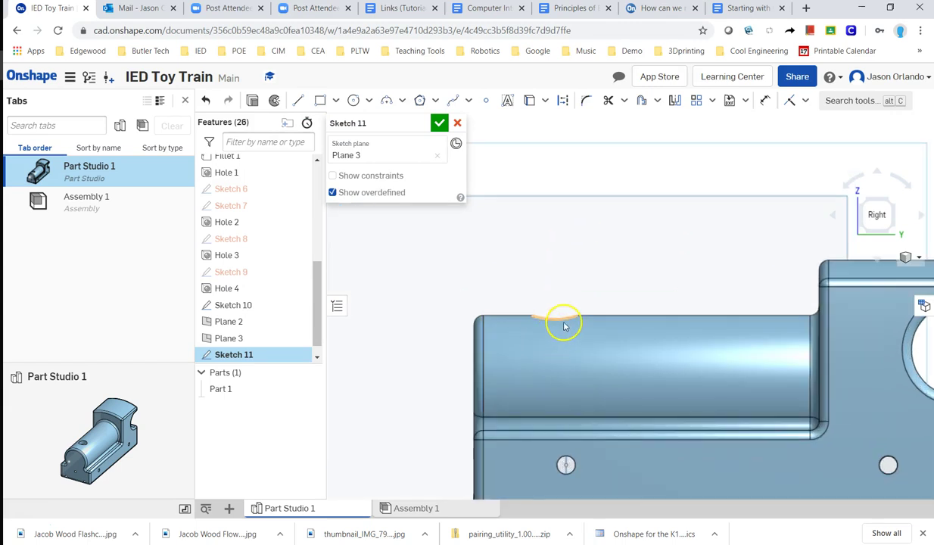
pyautogui.scroll(1, 587, 203)
pyautogui.scroll(-2, 590, 200)
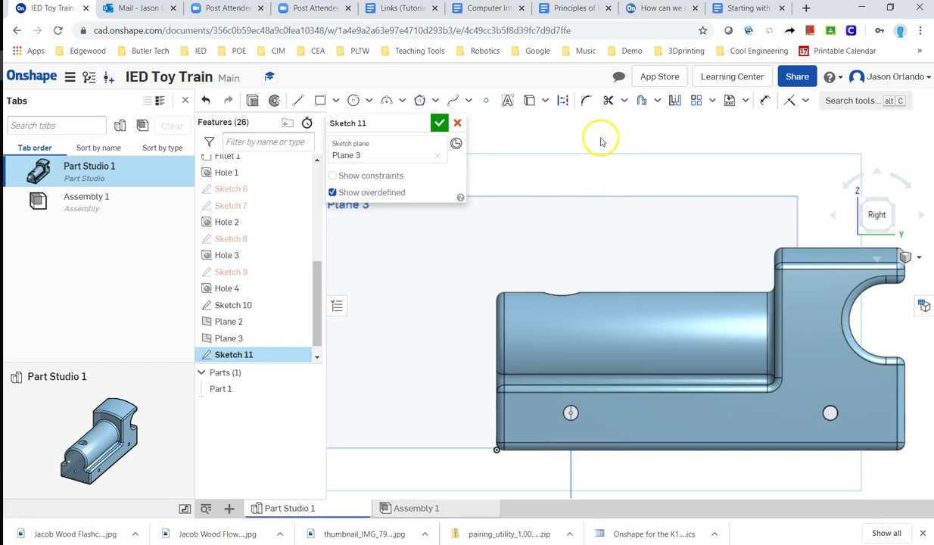
pyautogui.scroll(-1, 614, 159)
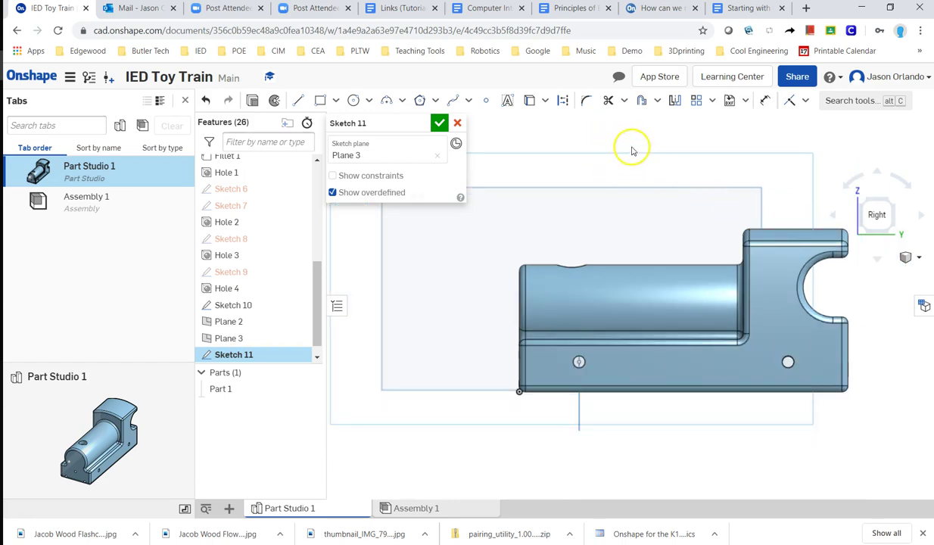
# - Project the smoke stack hole's bottom and top edges into the sketch with Use, and return to the Right view
pyautogui.click(616, 139)
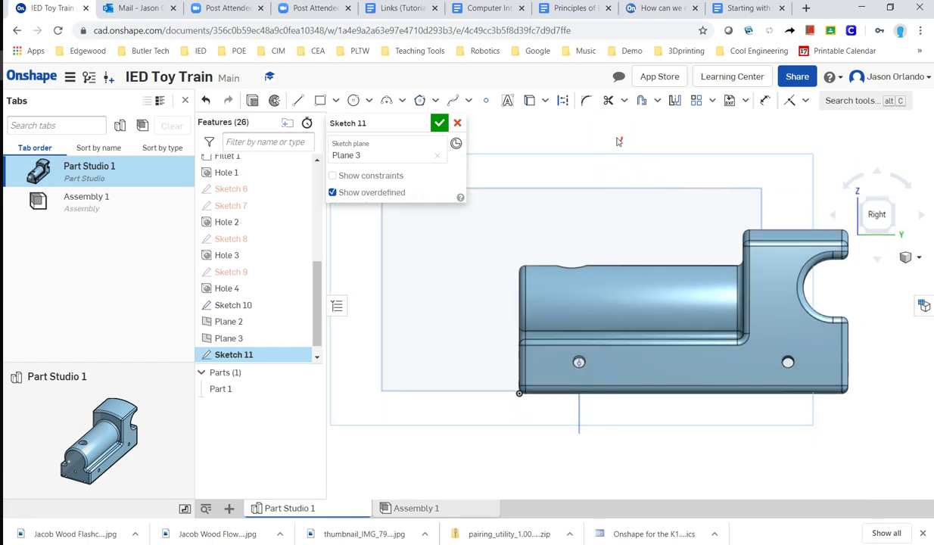
pyautogui.moveTo(617, 139); pyautogui.dragTo(614, 163, button='right')
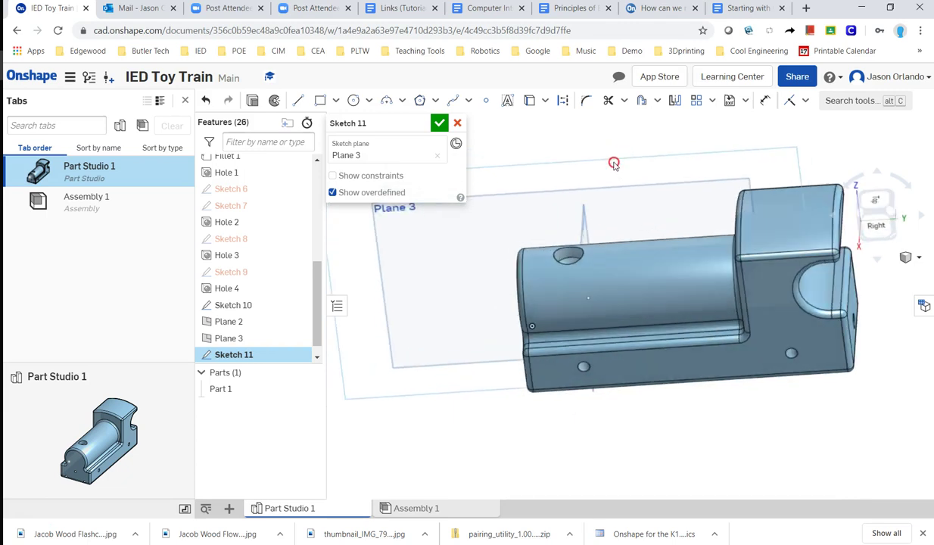
pyautogui.click(530, 101)
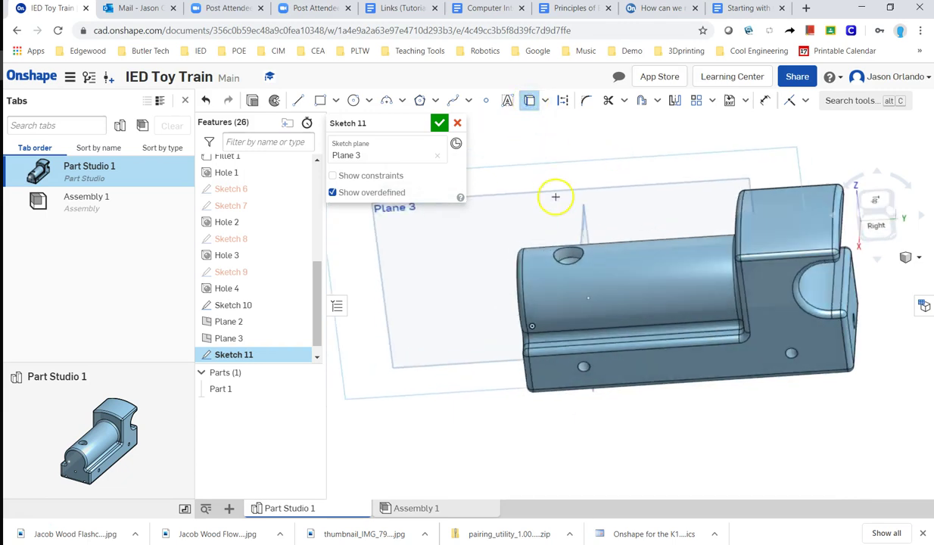
pyautogui.scroll(5, 557, 227)
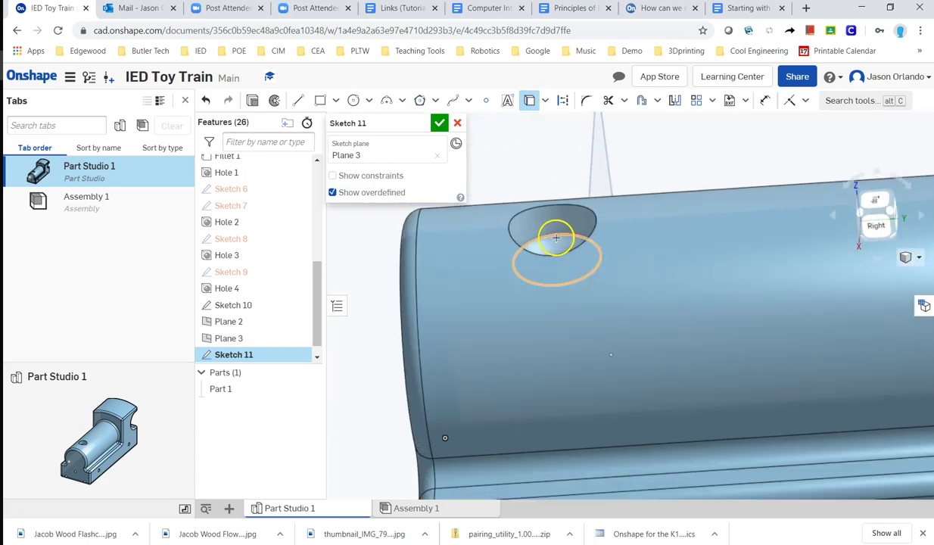
pyautogui.click(554, 235)
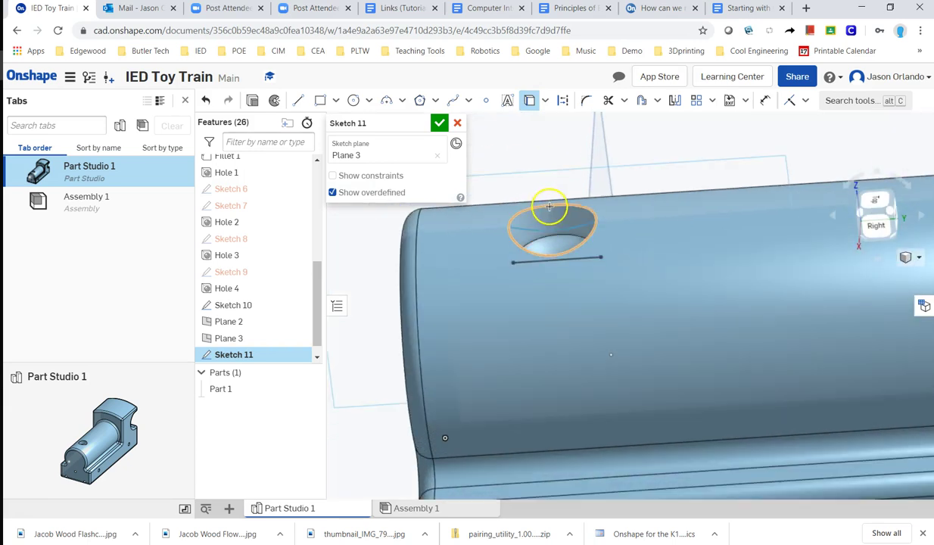
pyautogui.click(876, 223)
pyautogui.scroll(5, 688, 235)
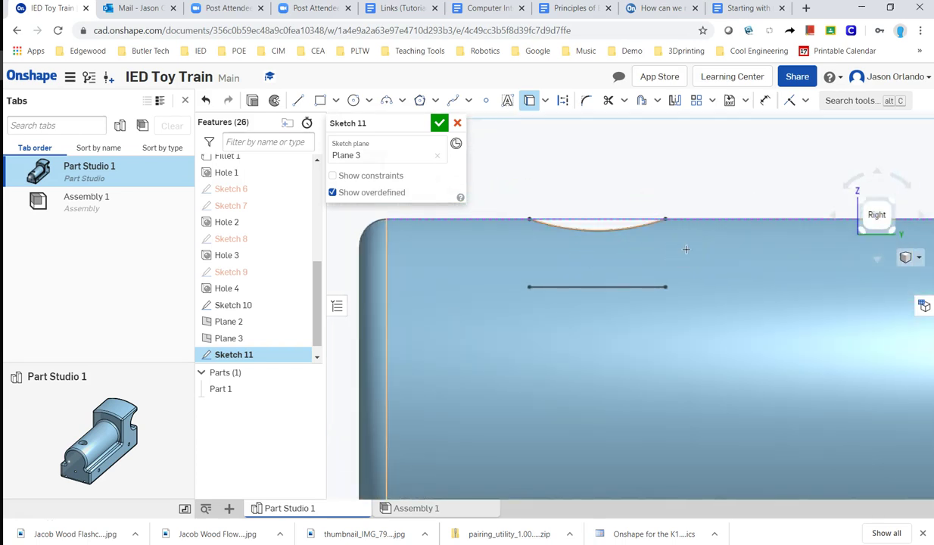
pyautogui.click(723, 151)
pyautogui.scroll(2, 626, 293)
pyautogui.scroll(-5, 636, 276)
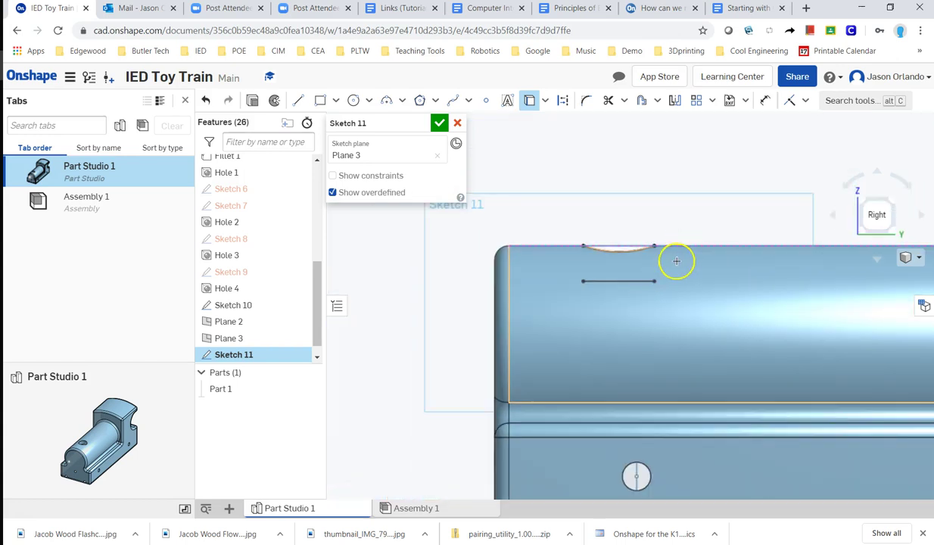
pyautogui.moveTo(678, 259); pyautogui.dragTo(632, 323, button='middle')
pyautogui.scroll(-1, 632, 322)
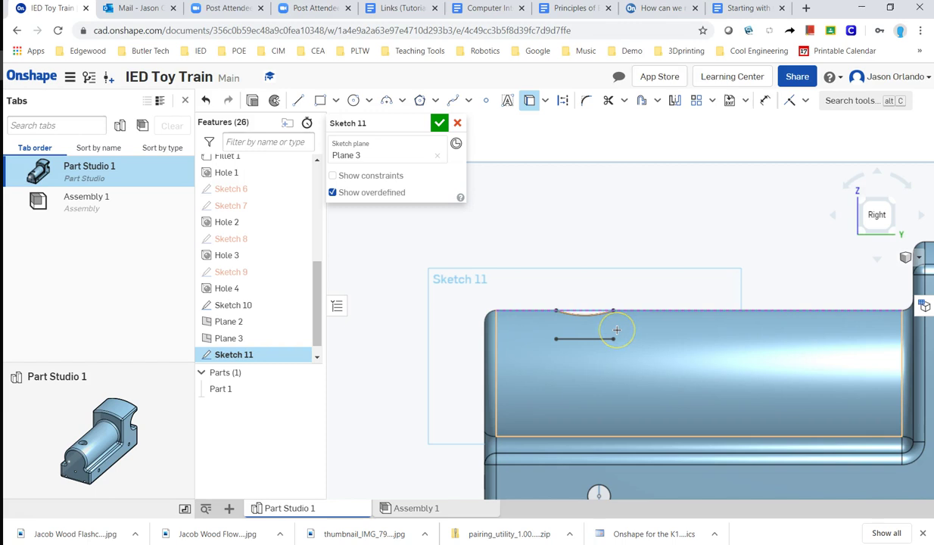
pyautogui.click(608, 313)
pyautogui.moveTo(629, 251)
pyautogui.mouseDown(button='middle')
pyautogui.moveTo(579, 241)
pyautogui.moveTo(604, 232)
pyautogui.mouseUp(button='middle')
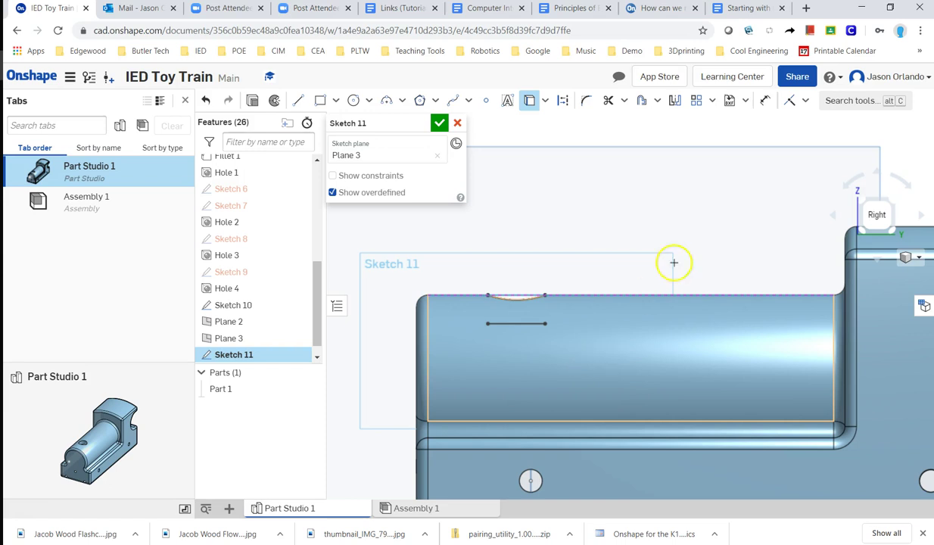
pyautogui.moveTo(757, 223); pyautogui.dragTo(718, 225, button='middle')
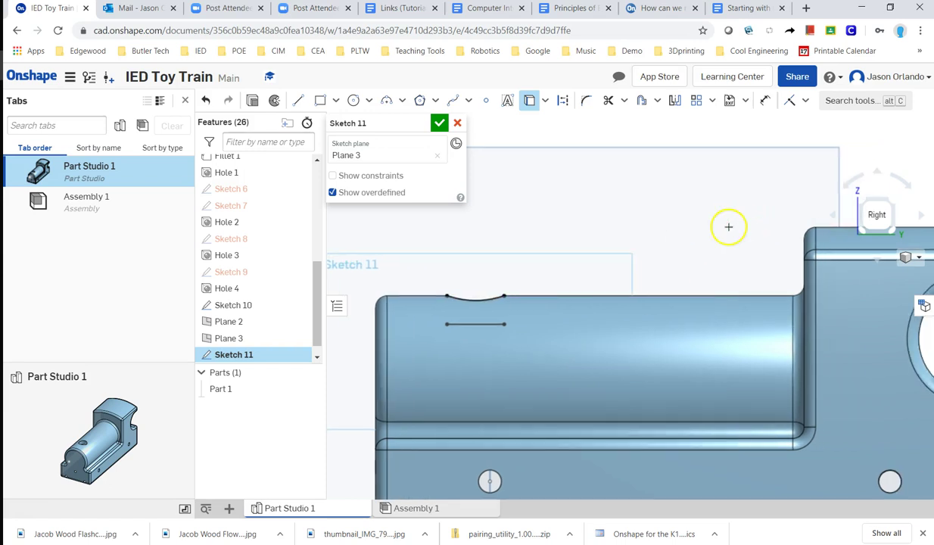
# - Turn on a section view that cuts the train body along Plane 3 through the smoke stack hole
pyautogui.click(921, 261)
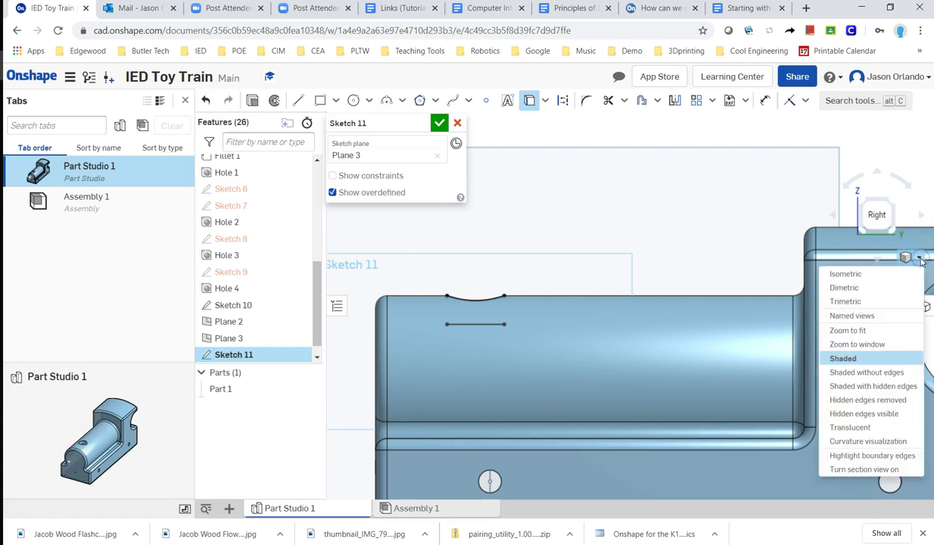
pyautogui.click(863, 470)
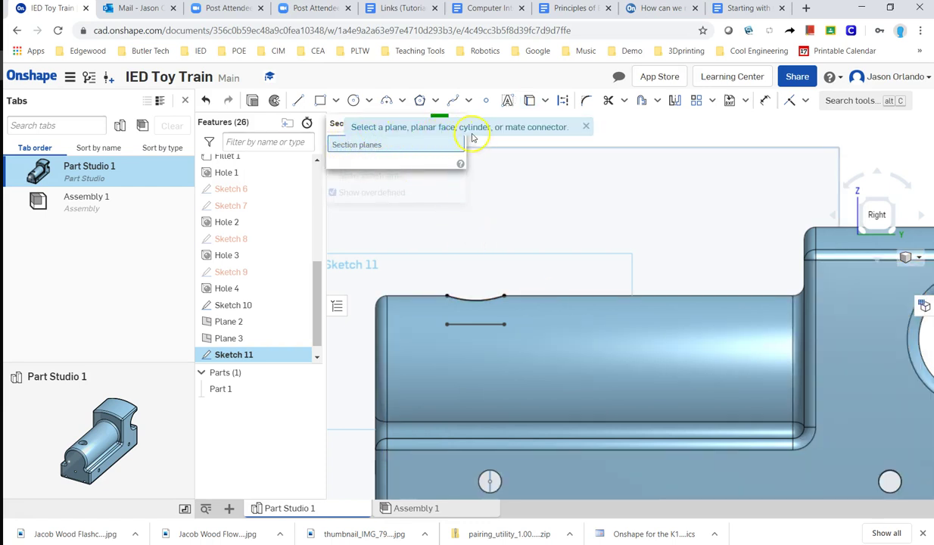
pyautogui.click(579, 189)
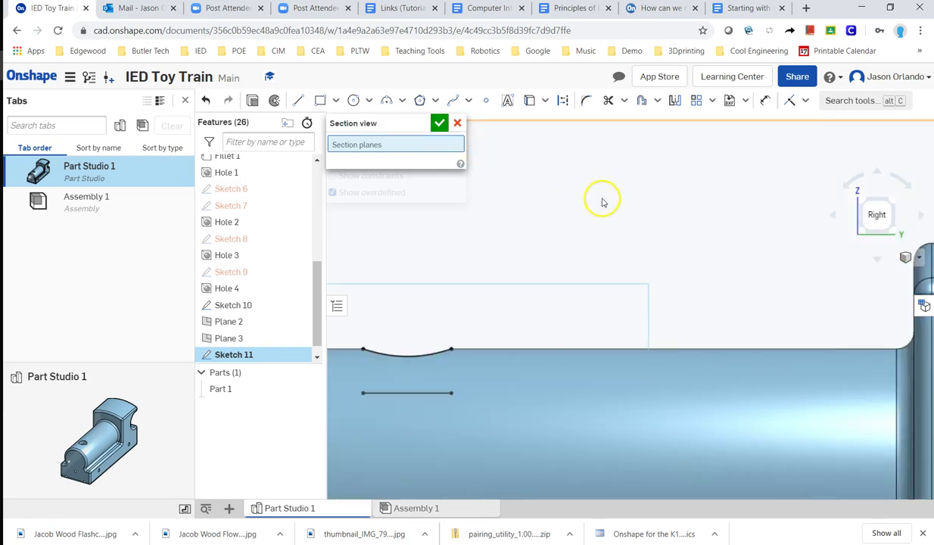
pyautogui.moveTo(604, 203); pyautogui.dragTo(772, 218, button='middle')
pyautogui.scroll(-2, 772, 219)
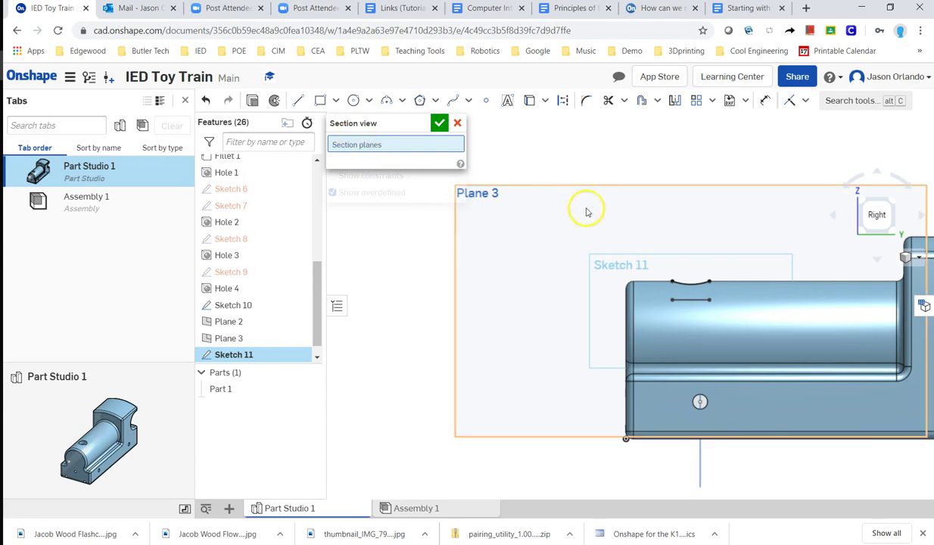
pyautogui.click(607, 186)
pyautogui.moveTo(657, 217); pyautogui.dragTo(520, 241, button='middle')
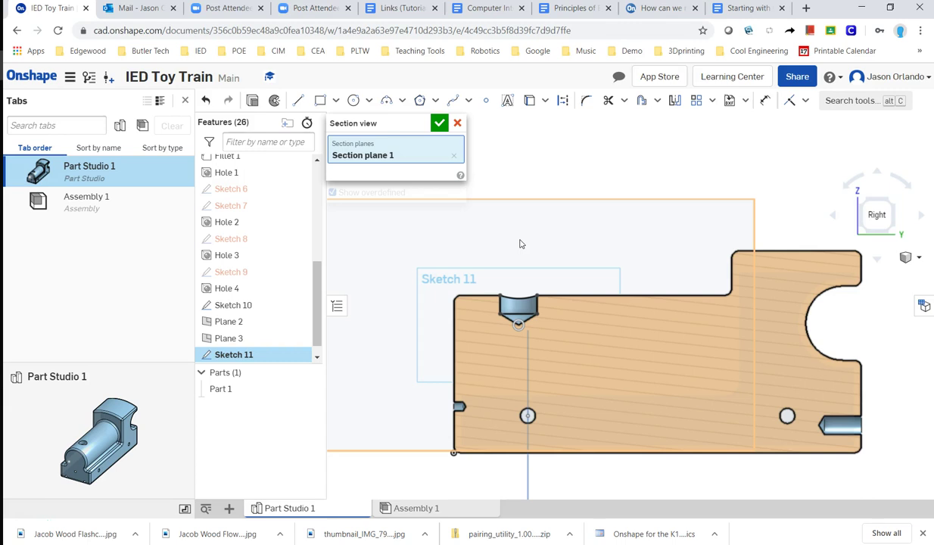
pyautogui.moveTo(521, 238); pyautogui.dragTo(555, 254, button='middle')
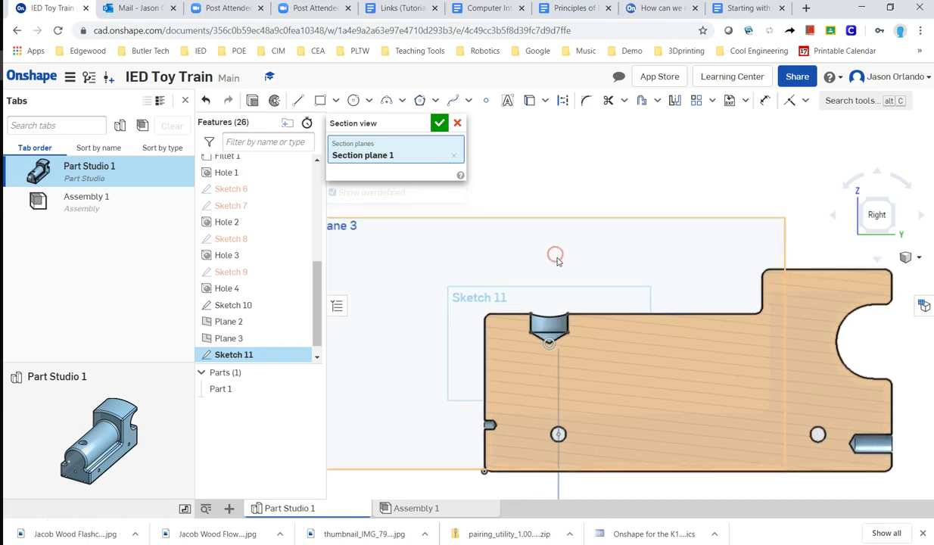
# - Draw connected lines from the midpoint of the hole's bottom edge to its corner and 0.25 up the wall to the rim
pyautogui.click(297, 102)
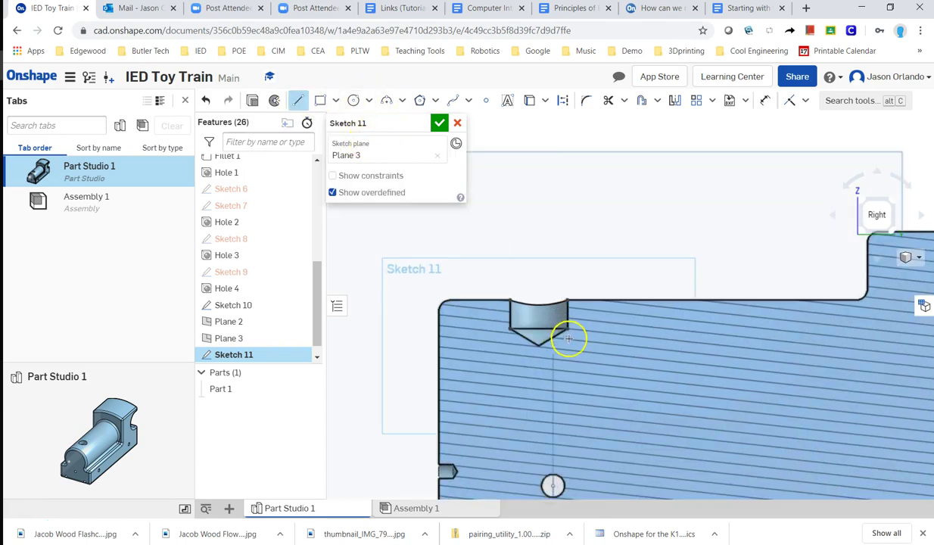
pyautogui.scroll(4, 565, 331)
pyautogui.scroll(2, 560, 325)
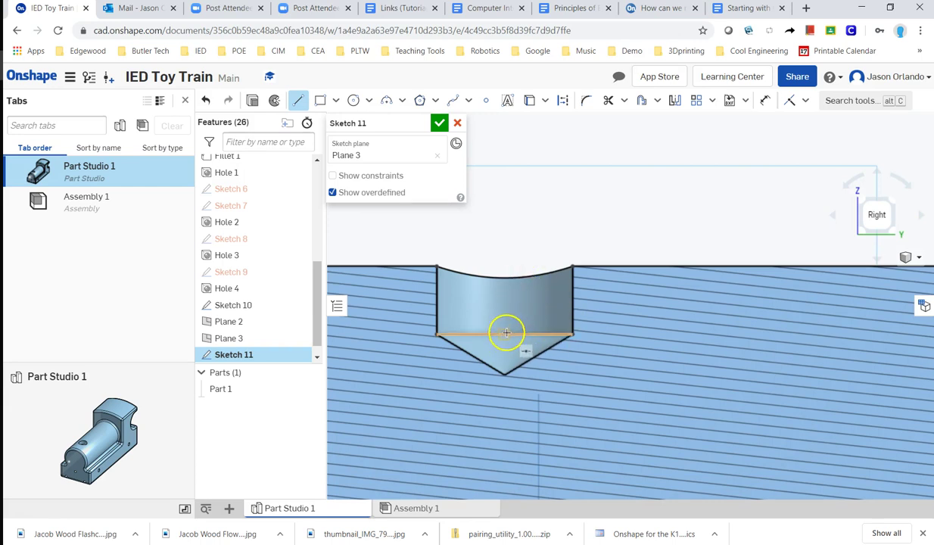
pyautogui.moveTo(504, 334)
pyautogui.mouseDown()
pyautogui.moveTo(559, 317)
pyautogui.moveTo(573, 334)
pyautogui.mouseUp()
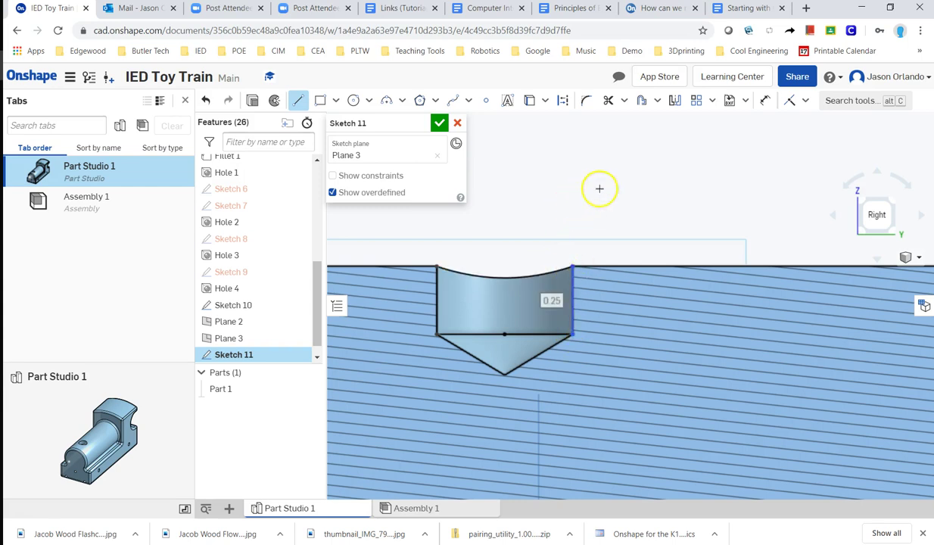
pyautogui.click(573, 266)
# - Continue the profile with a line about 1.17 long, slanting up and outward from the hole's rim
pyautogui.scroll(-3, 632, 196)
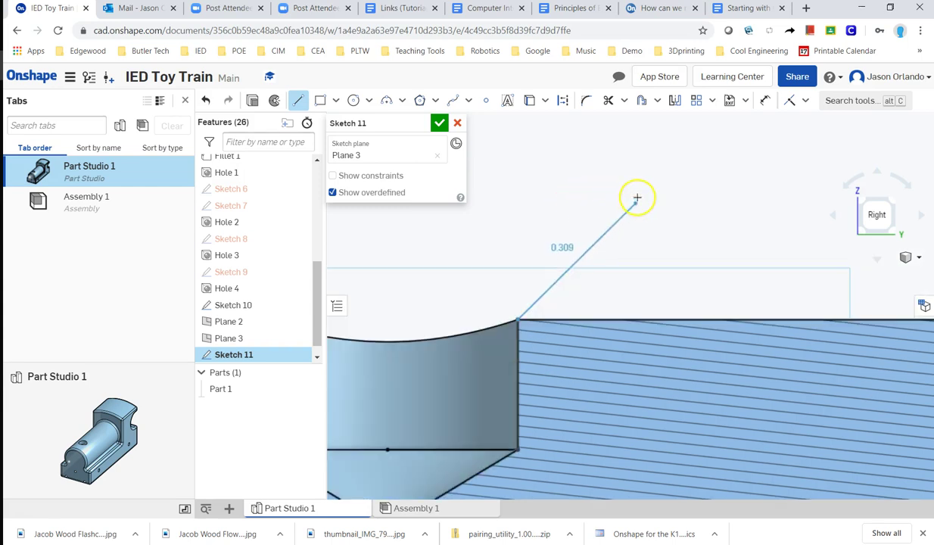
pyautogui.scroll(5, 616, 194)
pyautogui.moveTo(601, 177); pyautogui.dragTo(605, 267, button='middle')
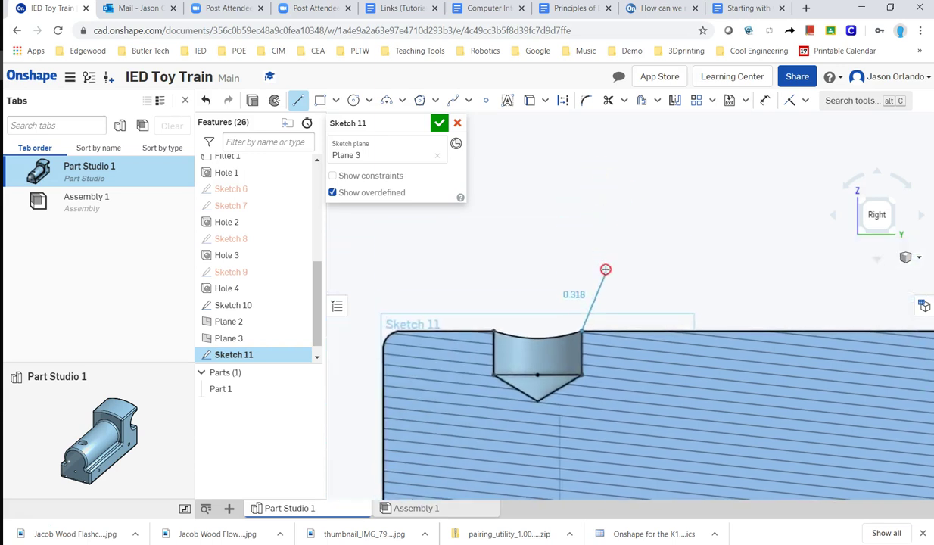
pyautogui.scroll(2, 605, 266)
pyautogui.scroll(2, 638, 194)
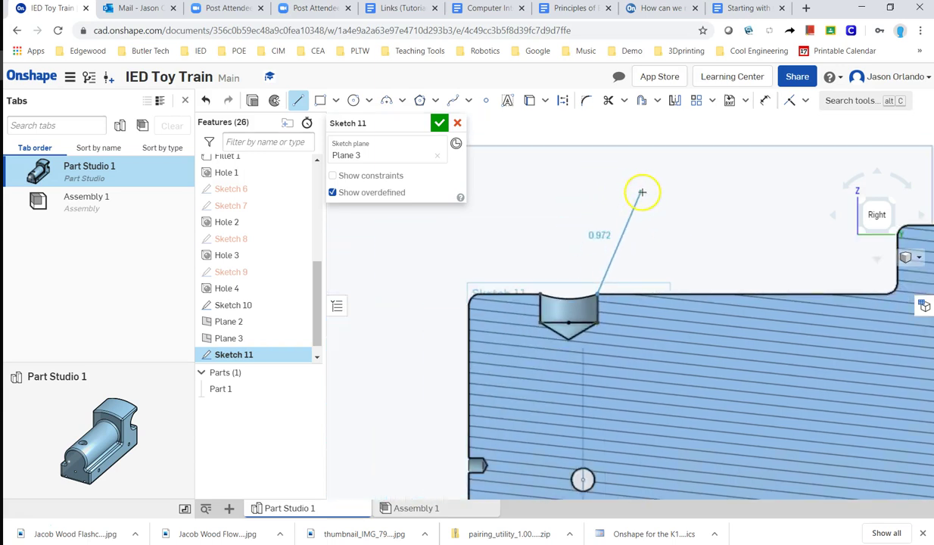
pyautogui.moveTo(639, 192); pyautogui.dragTo(631, 256, button='middle')
pyautogui.moveTo(631, 246)
pyautogui.mouseDown()
pyautogui.moveTo(625, 265)
pyautogui.moveTo(628, 235)
pyautogui.mouseUp()
pyautogui.click(628, 235)
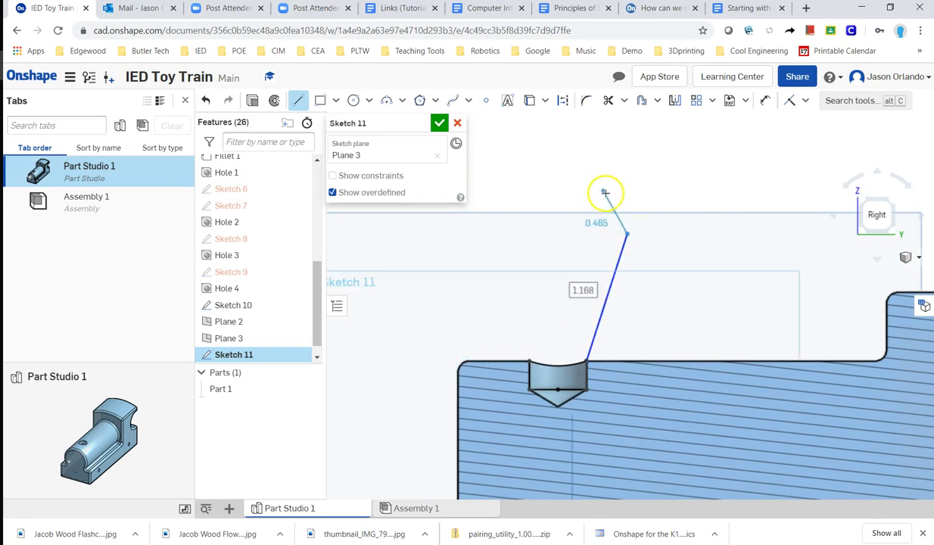
# - Continue the profile with a line about 0.42 slanting up and inward, a horizontal line about 0.22 inward and a vertical line about 0.32 down
pyautogui.click(603, 194)
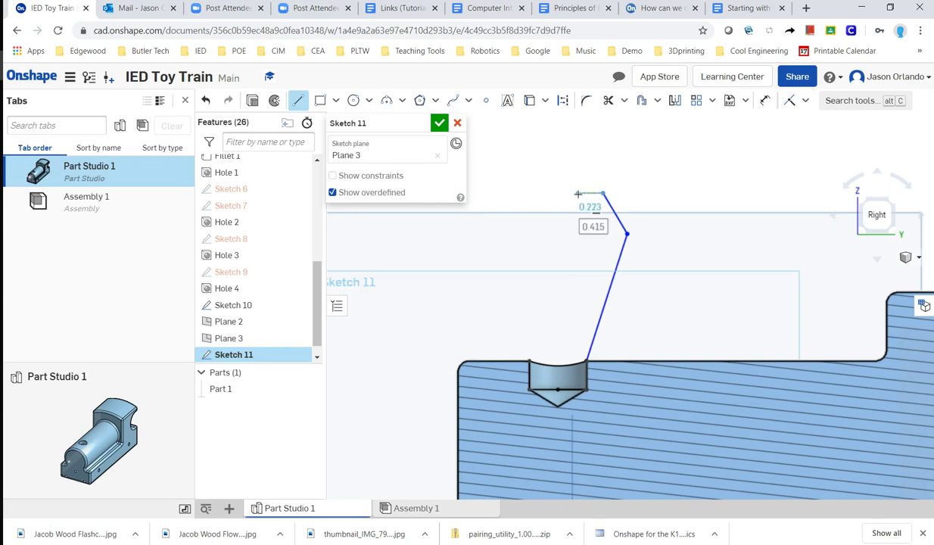
pyautogui.click(578, 193)
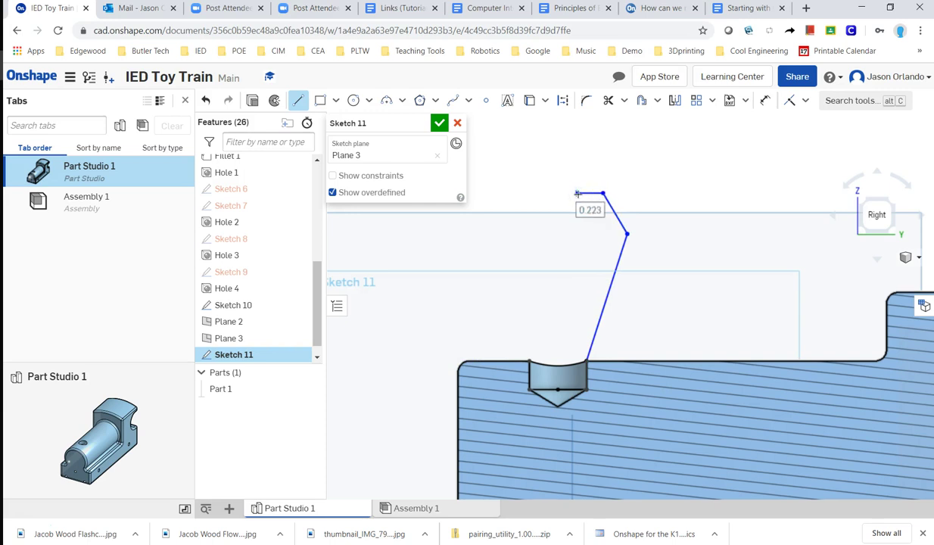
pyautogui.hotkey('alt', 'Tab')
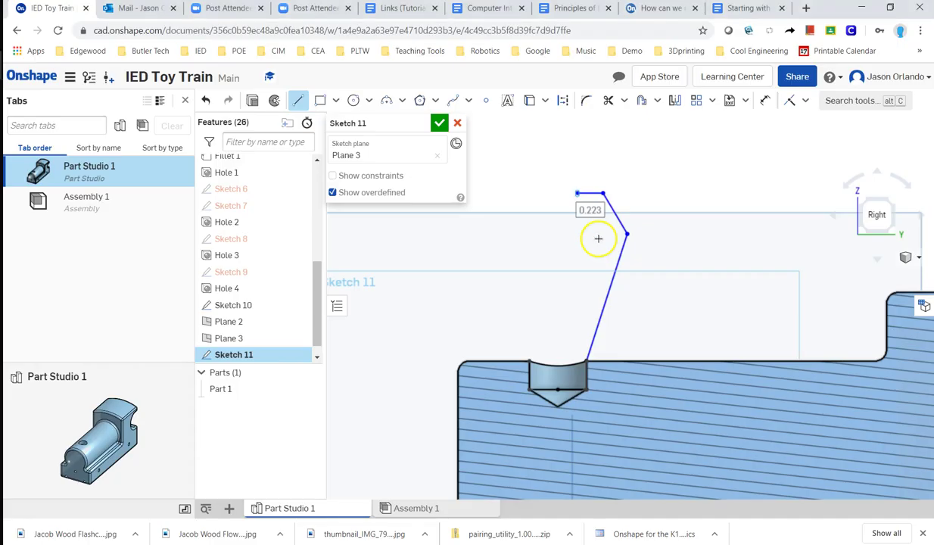
pyautogui.hotkey('alt', 'Tab')
pyautogui.click(578, 229)
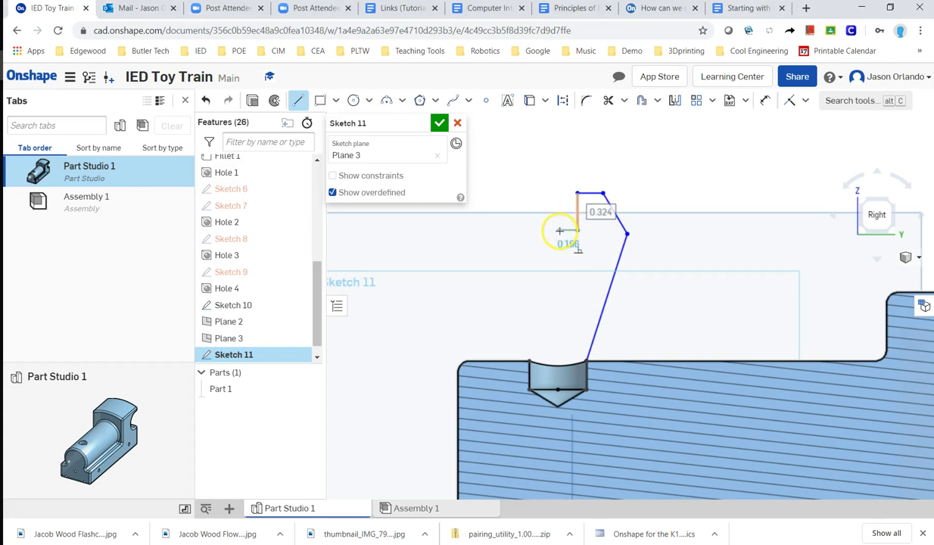
# - Following the smoke stack drawing, add a horizontal ledge about 0.16 inward, a vertical bore wall about 1.05 down and a bore floor line about 0.11 long
pyautogui.hotkey('alt', 'Tab')
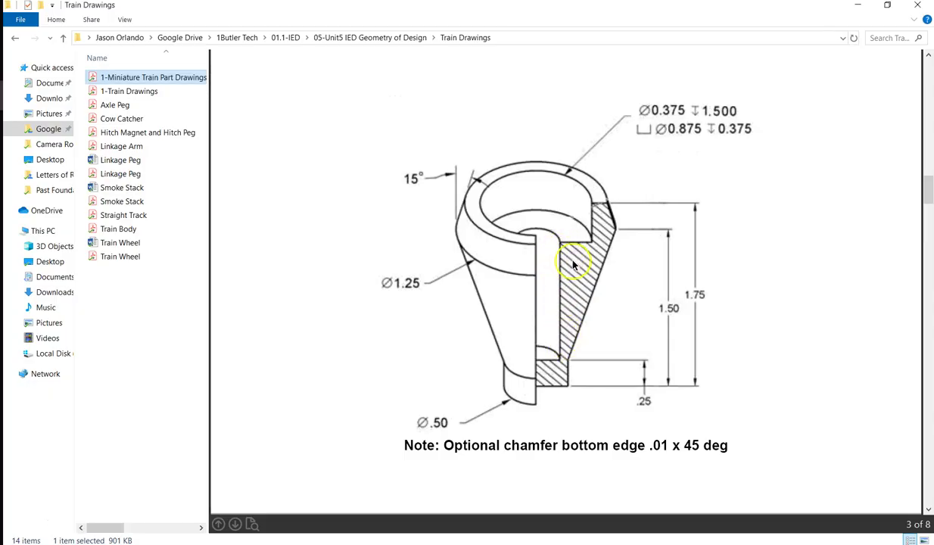
pyautogui.hotkey('alt', 'Tab')
pyautogui.click(578, 193)
pyautogui.hotkey('alt', 'Tab')
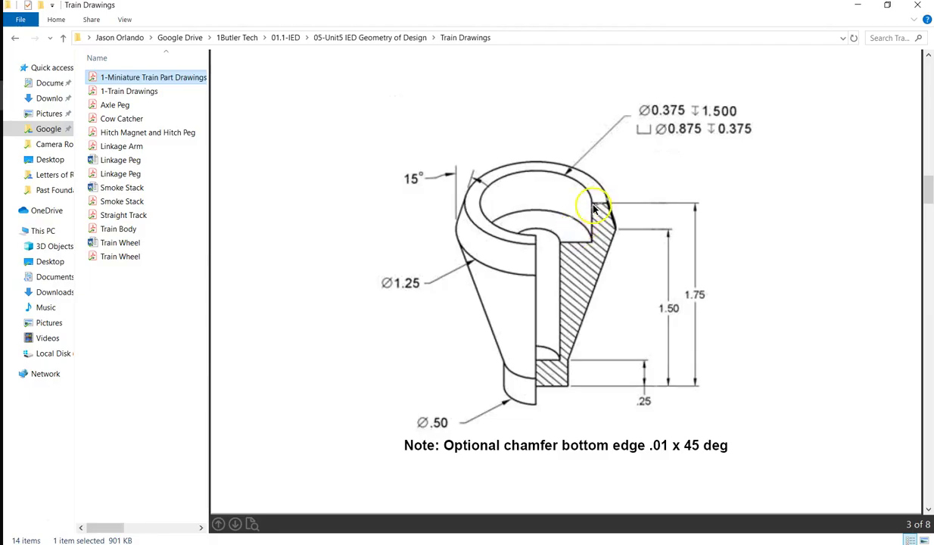
pyautogui.hotkey('alt', 'Tab')
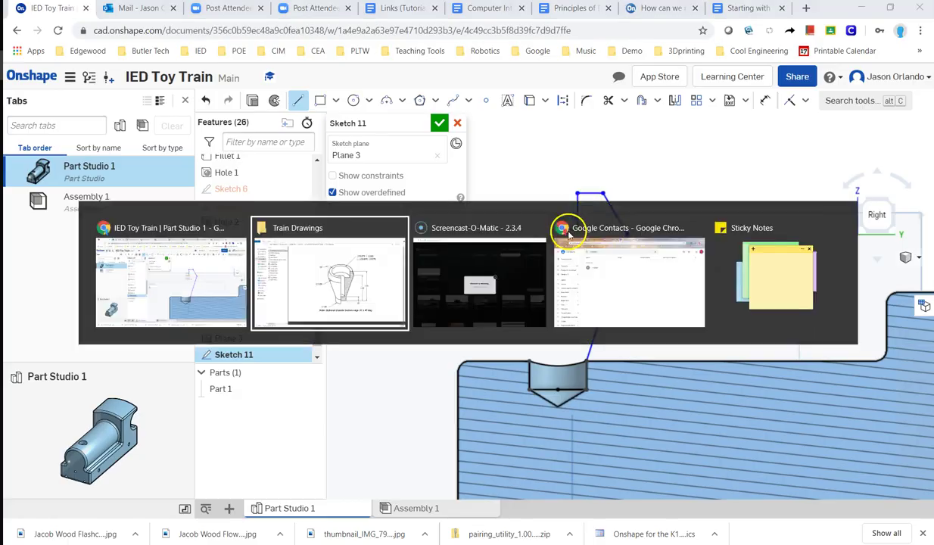
pyautogui.hotkey('alt', 'Tab')
pyautogui.hotkey('alt', 'Tab')
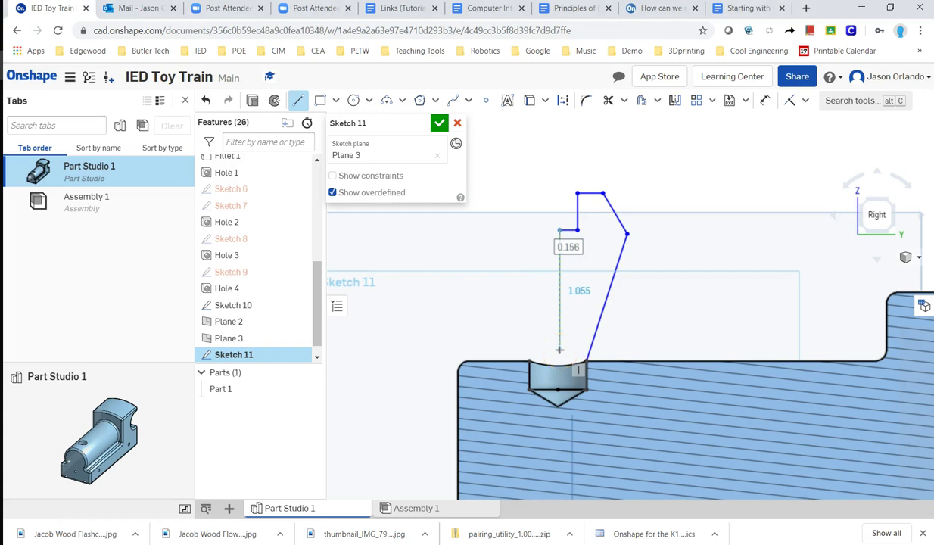
pyautogui.hotkey('alt', 'Tab')
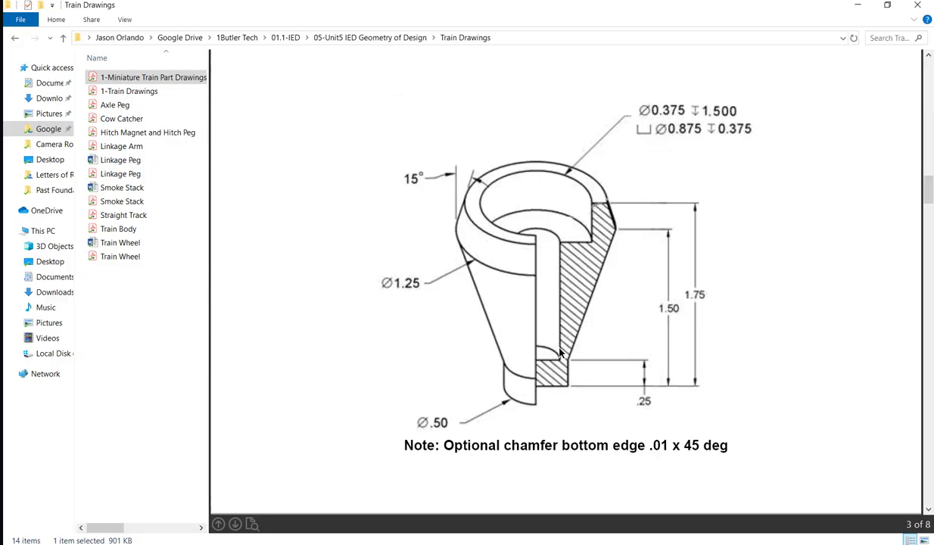
pyautogui.hotkey('alt', 'Tab')
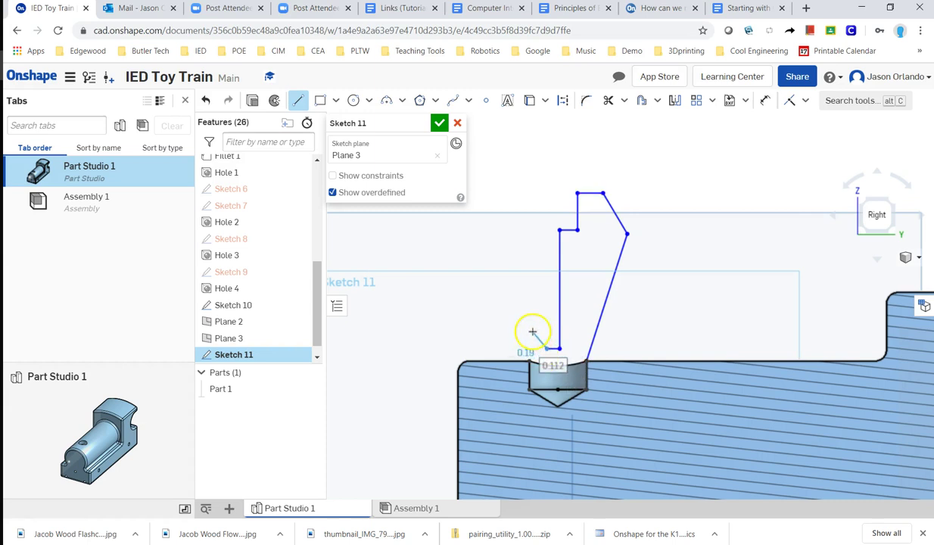
pyautogui.press('Escape')
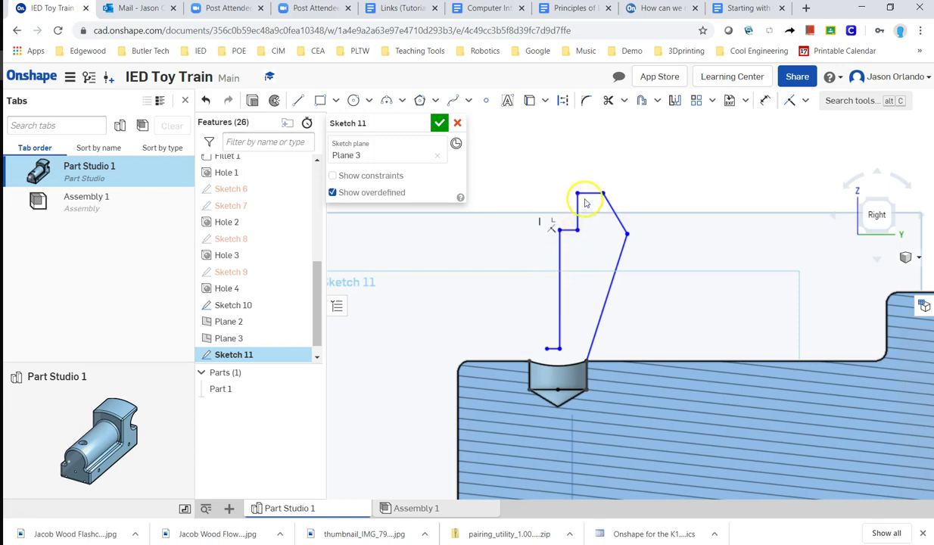
# - Move the bore wall outward and align the bore floor's inner endpoint with the midpoint of the hole's bottom edge using a Vertical constraint
pyautogui.click(559, 254)
pyautogui.moveTo(571, 254); pyautogui.dragTo(582, 254)
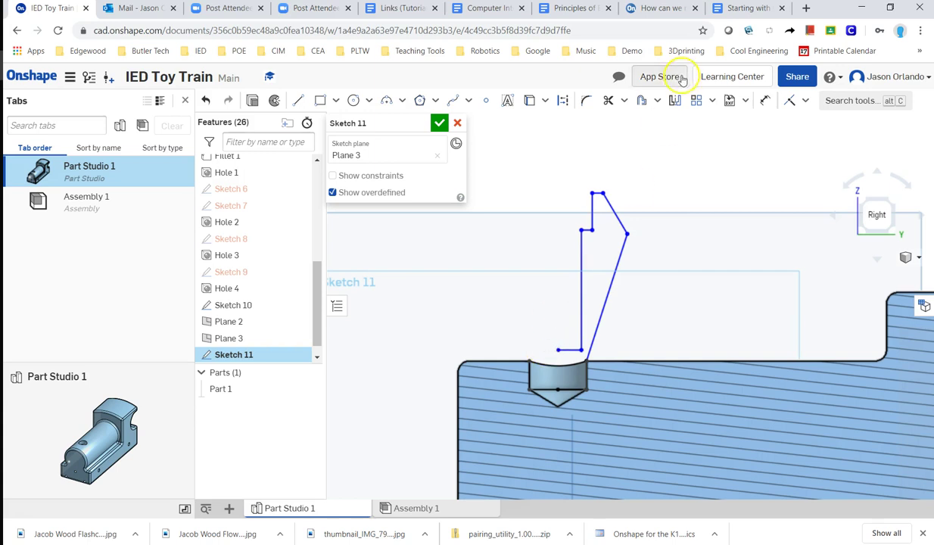
pyautogui.click(805, 101)
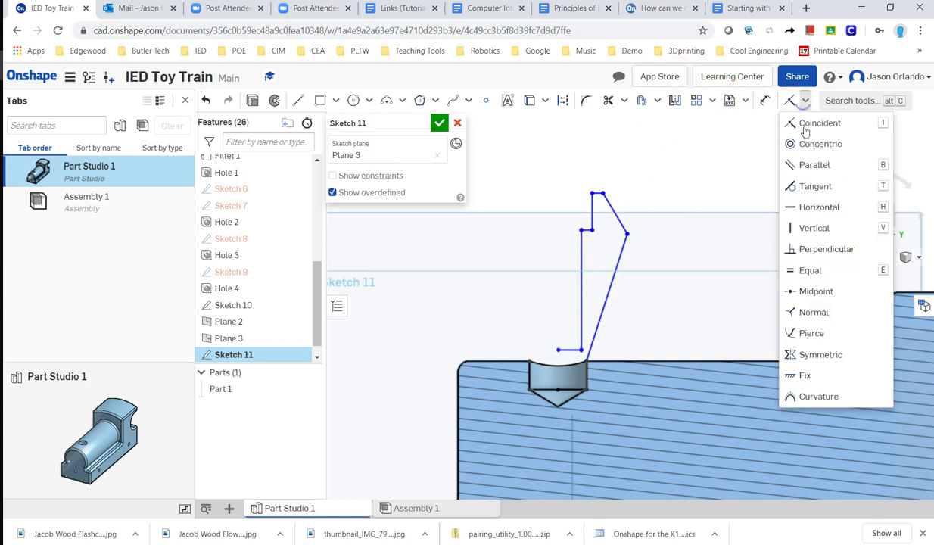
pyautogui.click(800, 227)
pyautogui.click(557, 352)
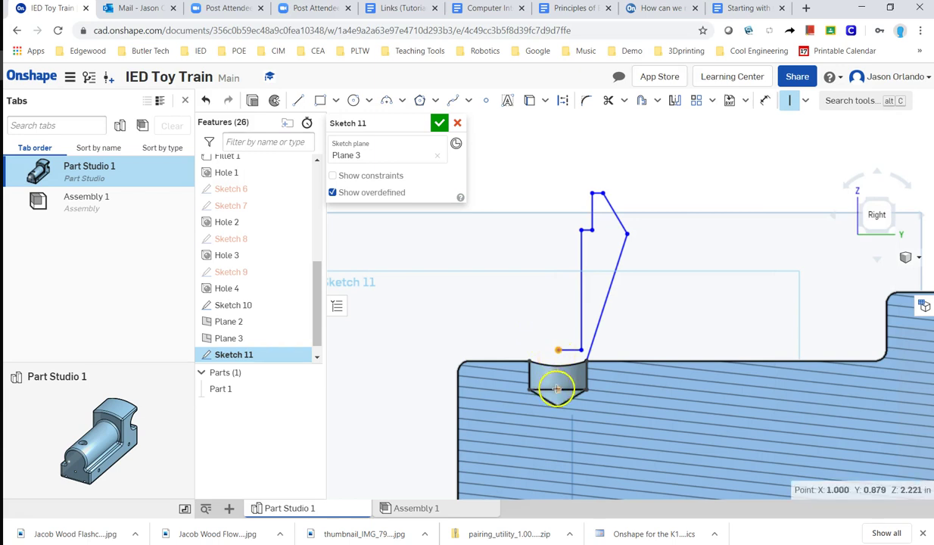
pyautogui.click(558, 388)
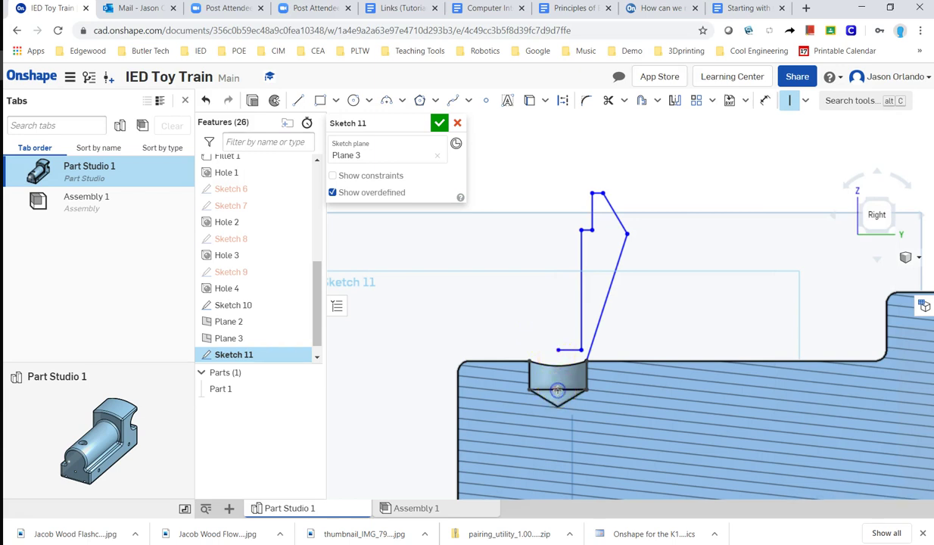
pyautogui.click(579, 257)
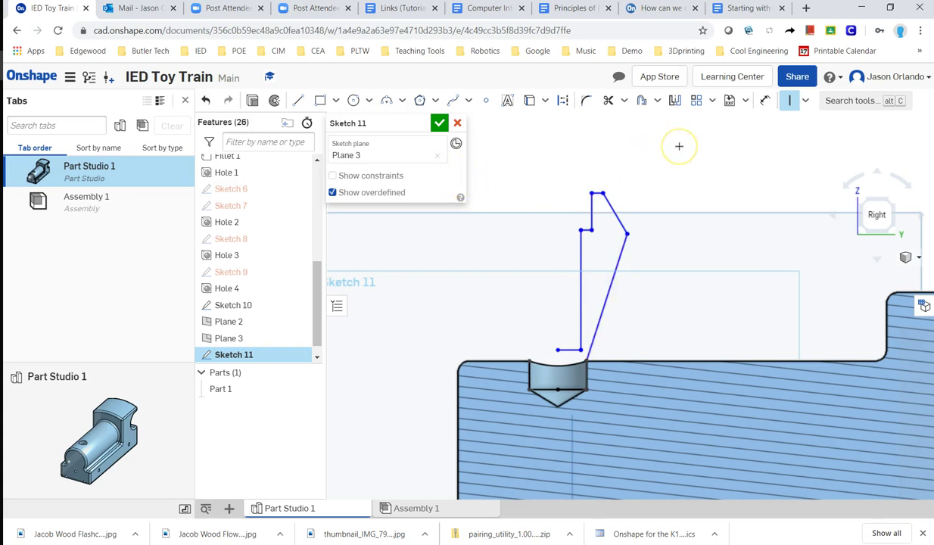
# - Close the profile with a vertical line about 0.35 long from the bore floor's inner endpoint to the midpoint of the hole's bottom edge
pyautogui.click(298, 99)
pyautogui.click(558, 350)
pyautogui.click(558, 390)
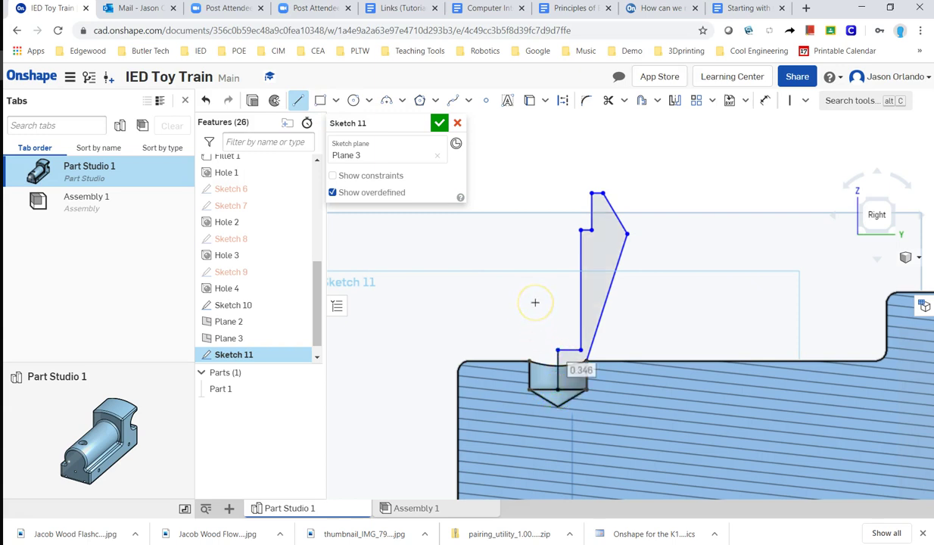
pyautogui.press('Escape')
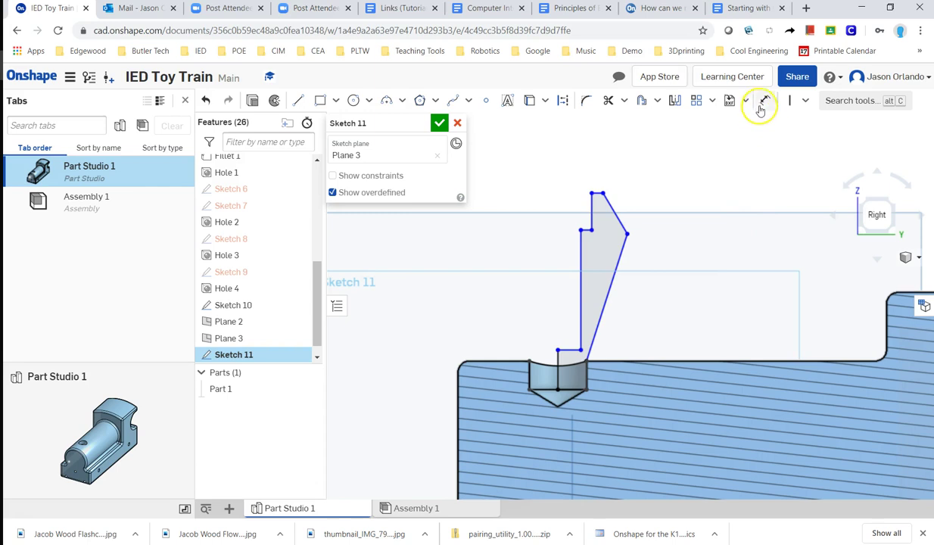
# - Dimension the profile's overall height from the hole's bottom edge to the top line as 1.75
pyautogui.click(765, 101)
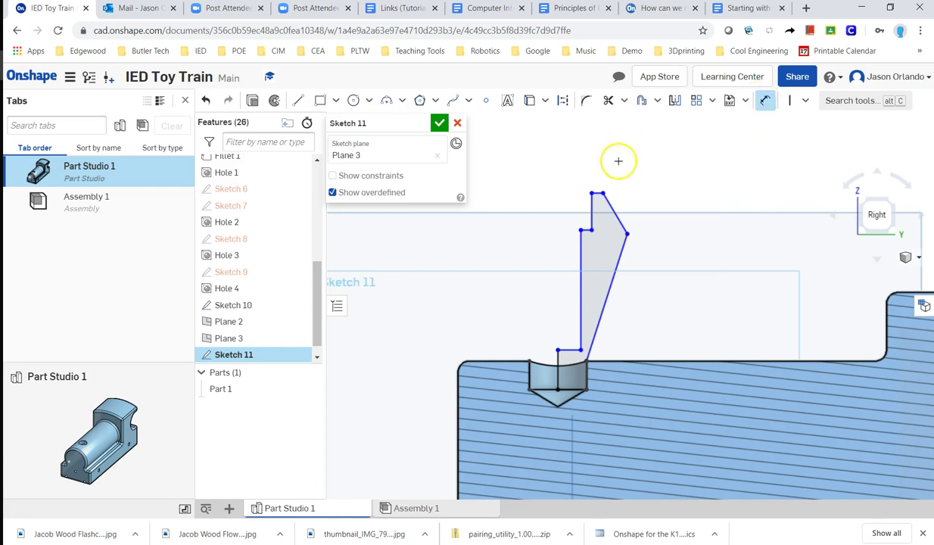
pyautogui.click(588, 389)
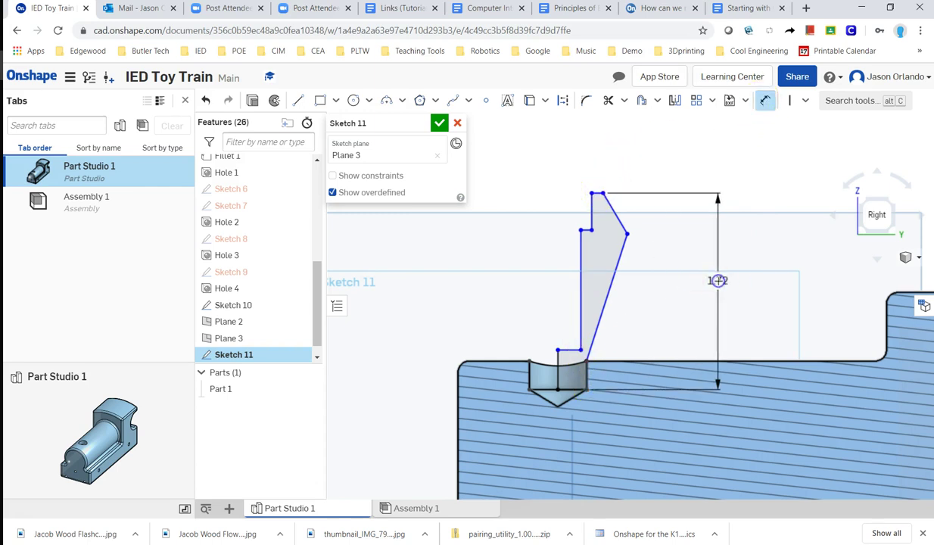
pyautogui.click(718, 282)
pyautogui.write('1.75')
pyautogui.press('Return')
# - Dimension the height from the hole's bottom edge to the profile's outermost corner as 1.5, as given in the smoke stack drawing
pyautogui.hotkey('alt', 'Tab')
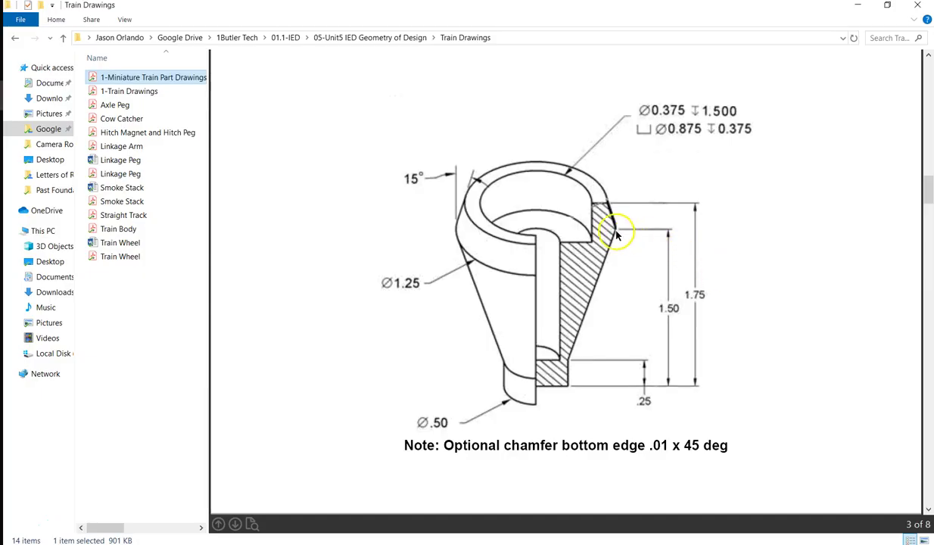
pyautogui.hotkey('alt', 'Tab')
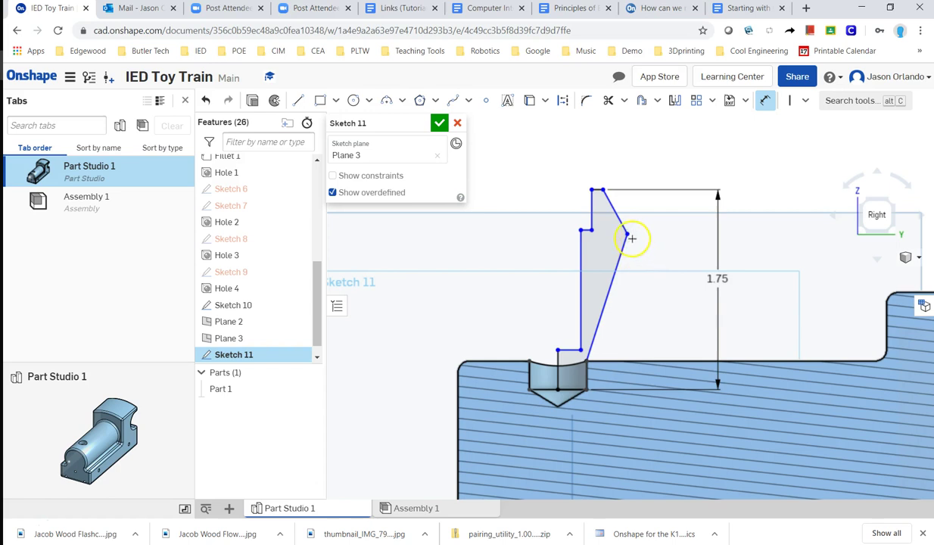
pyautogui.click(608, 371)
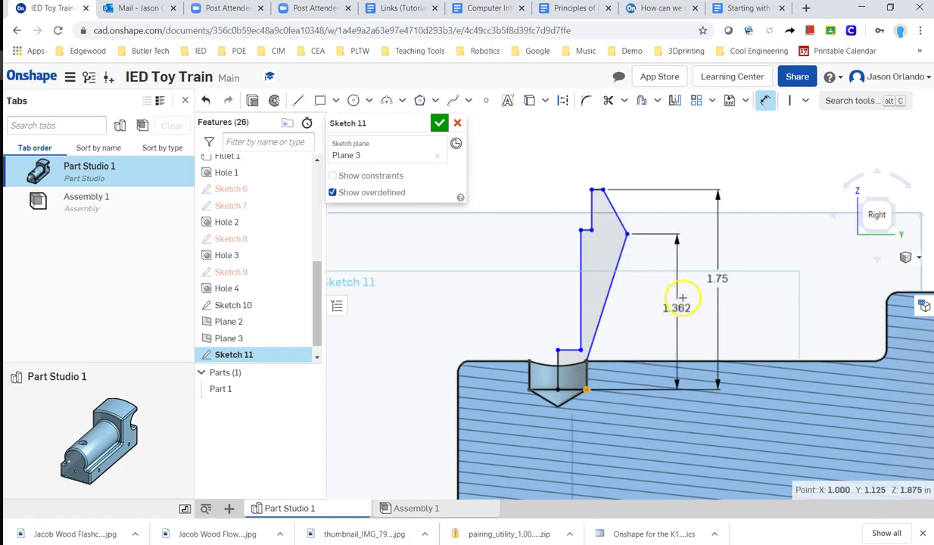
pyautogui.click(684, 302)
pyautogui.write('1.5')
pyautogui.press('Return')
# - Check the smoke stack drawing and add a driven dimension for the height of the profile's straight base inside the hole
pyautogui.hotkey('alt', 'Tab')
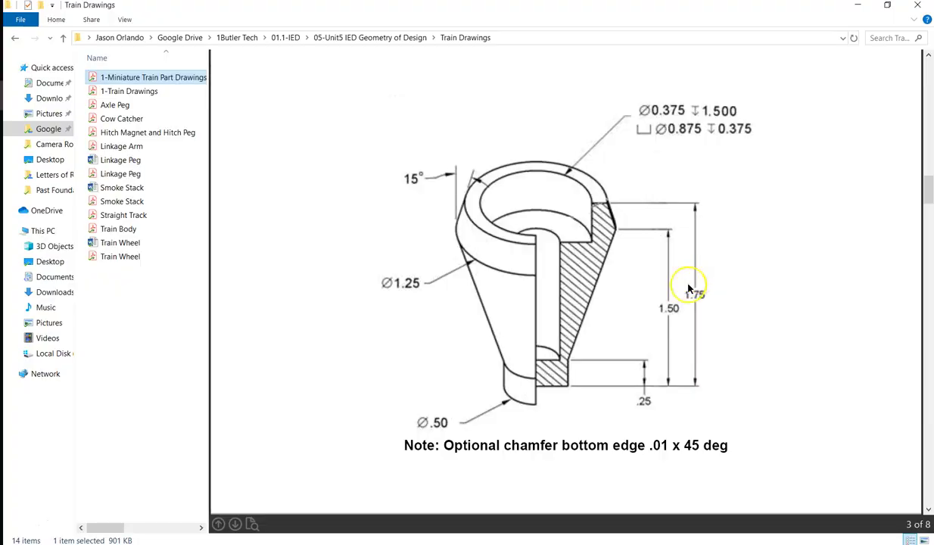
pyautogui.hotkey('alt', 'Tab')
pyautogui.click(589, 374)
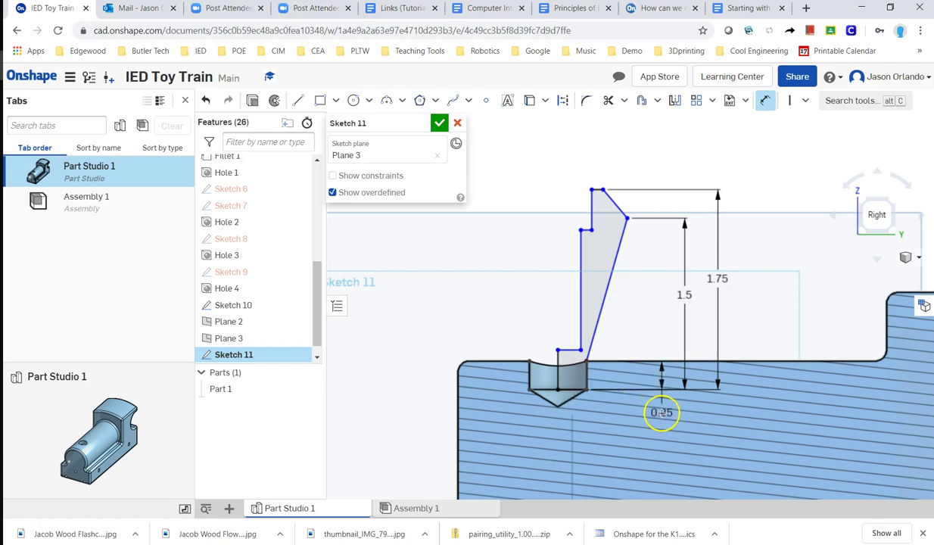
pyautogui.click(661, 414)
pyautogui.click(748, 438)
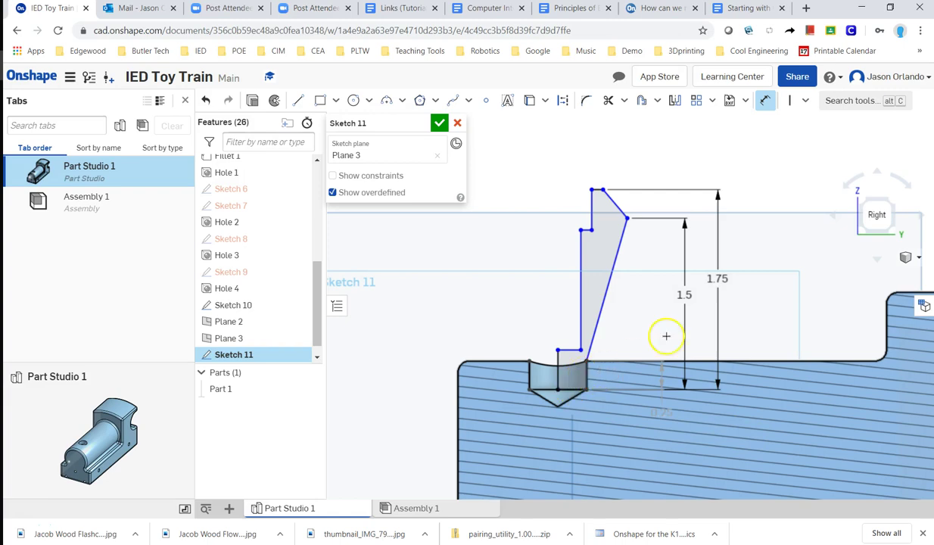
# - Dimension the horizontal distance from the profile's centre line to the counterbore wall as .875/2, taking the diameter from the smoke stack drawing
pyautogui.hotkey('alt', 'Tab')
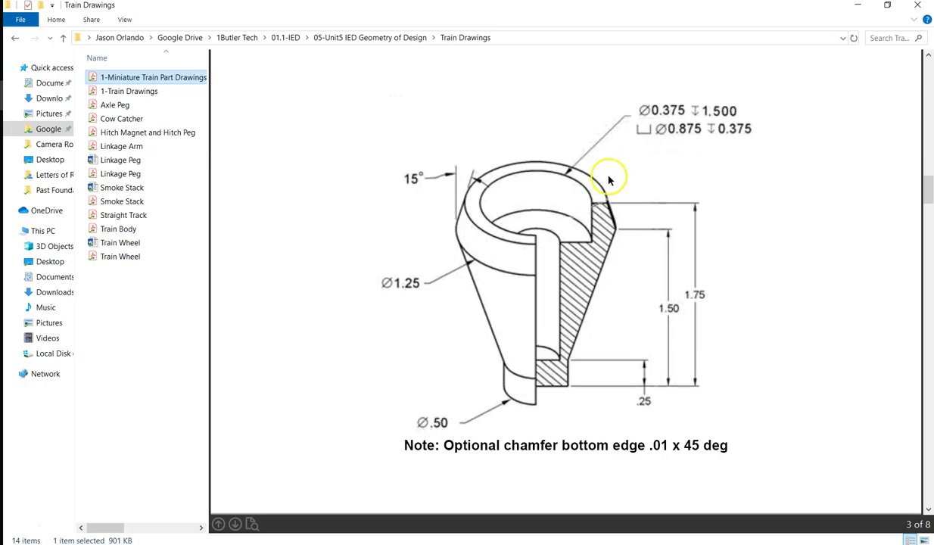
pyautogui.hotkey('alt', 'Tab')
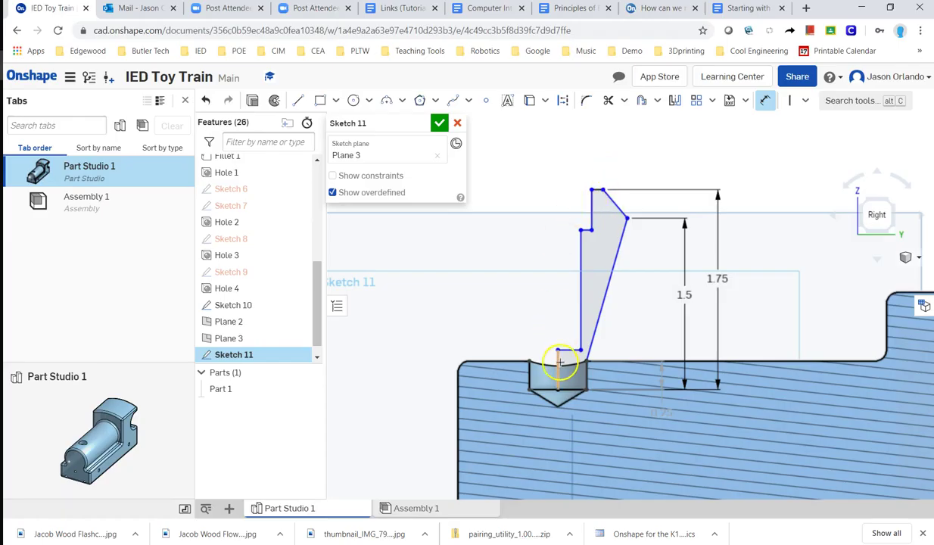
pyautogui.click(584, 238)
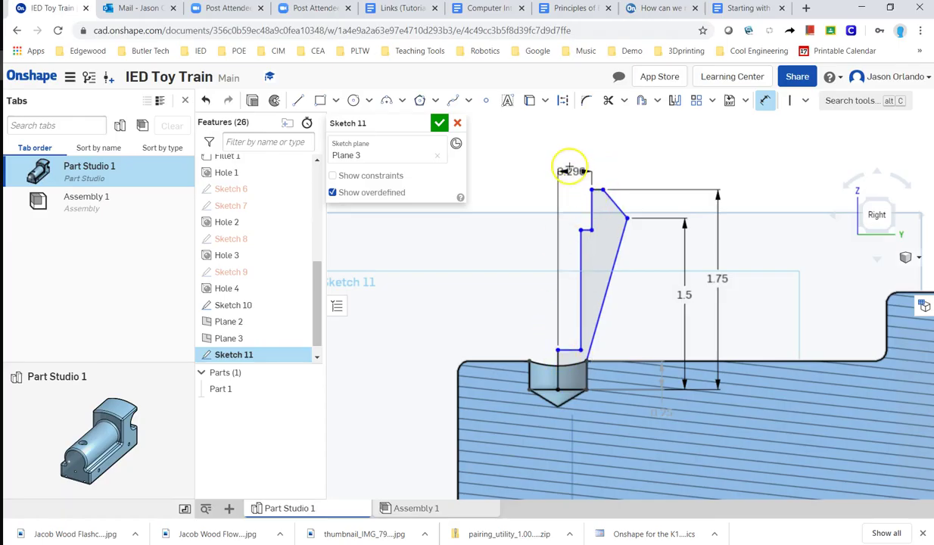
pyautogui.click(627, 151)
pyautogui.hotkey('alt', 'Tab')
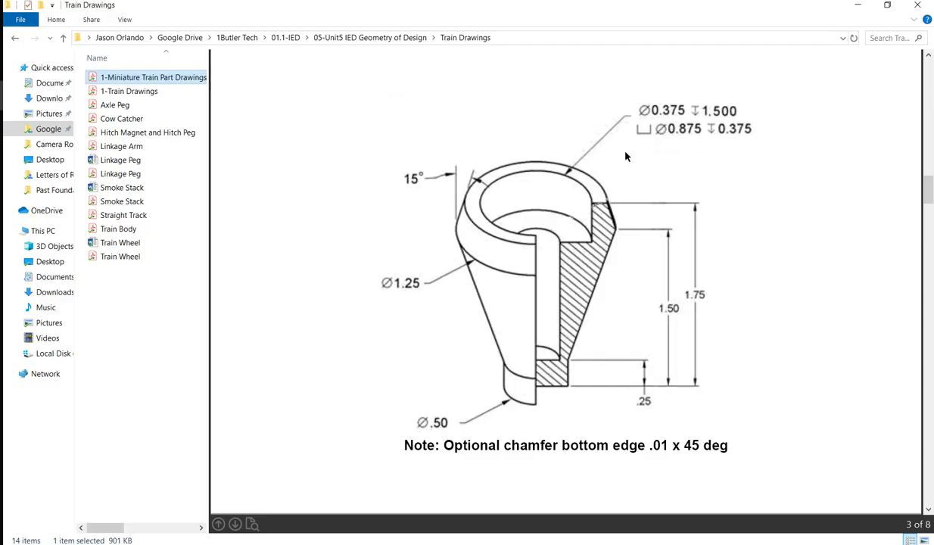
pyautogui.click(684, 139)
pyautogui.hotkey('alt', 'Tab')
pyautogui.press('BackSpace')
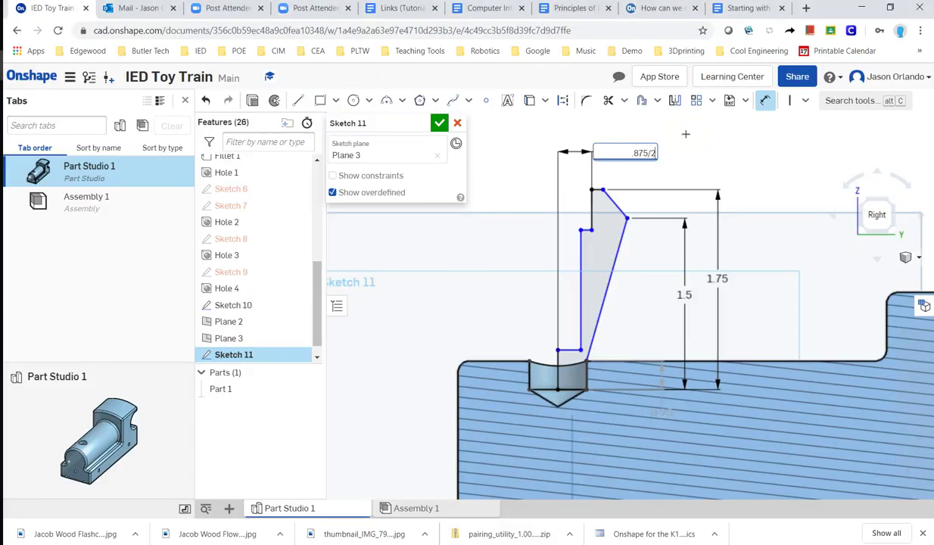
pyautogui.press('Return')
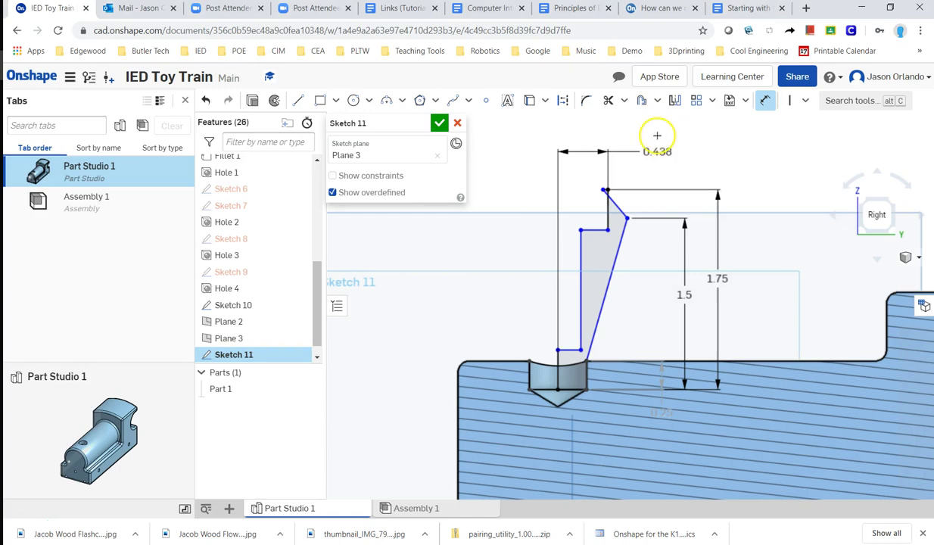
# - Dimension the horizontal distance from the profile's centre line to the inner bore wall as .375/2, taking the diameter from the smoke stack drawing
pyautogui.hotkey('alt', 'Tab')
pyautogui.hotkey('alt', 'Tab')
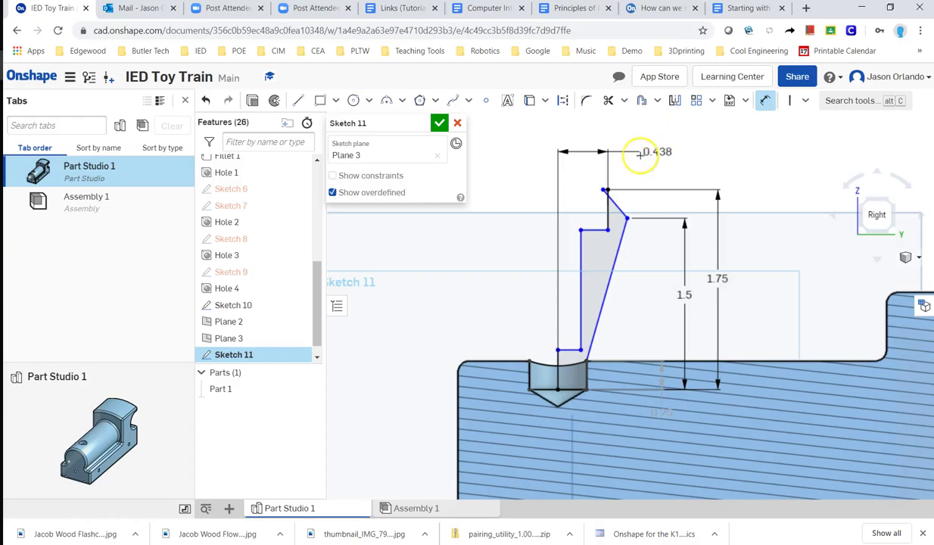
pyautogui.click(581, 301)
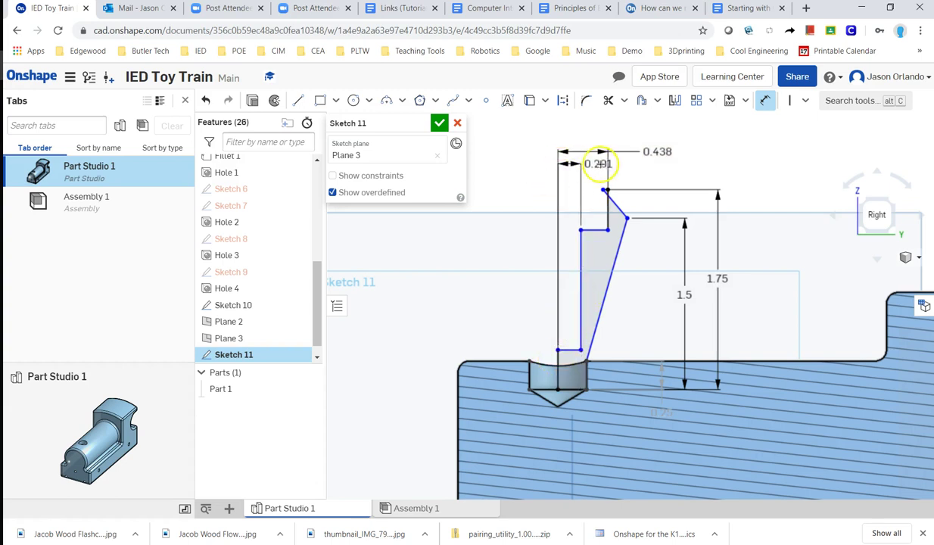
pyautogui.click(652, 168)
pyautogui.write('375/2')
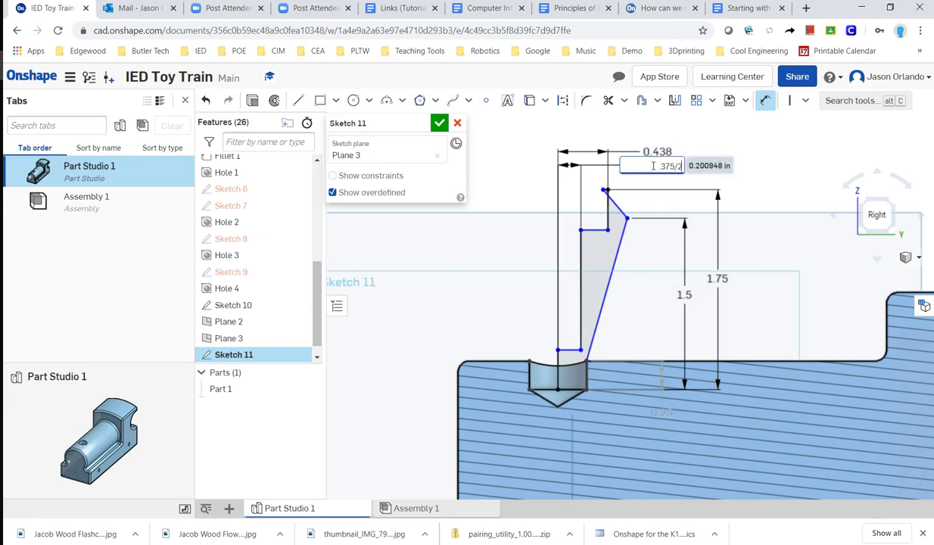
pyautogui.press('Return')
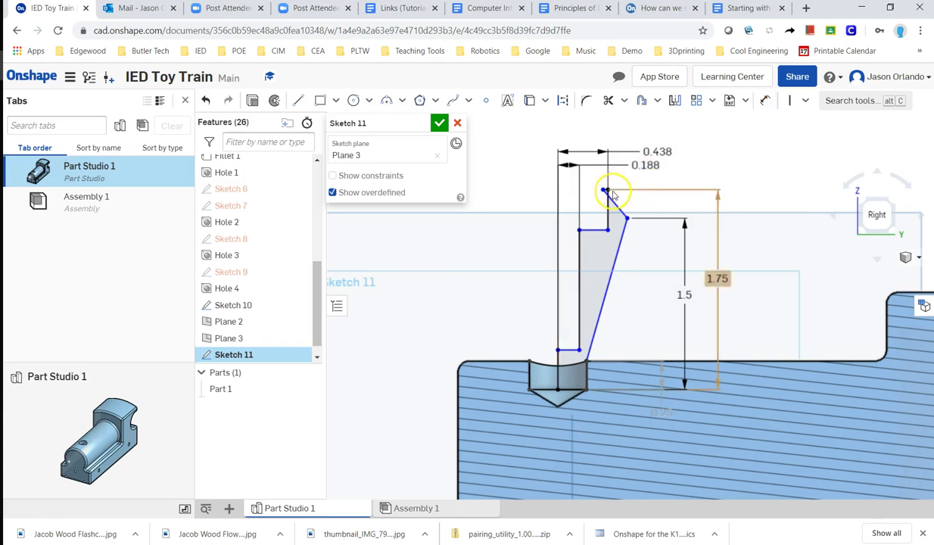
# - Move the free end of the profile's top line outward past the counterbore wall so the slanted edge no longer crosses it
pyautogui.scroll(5, 608, 193)
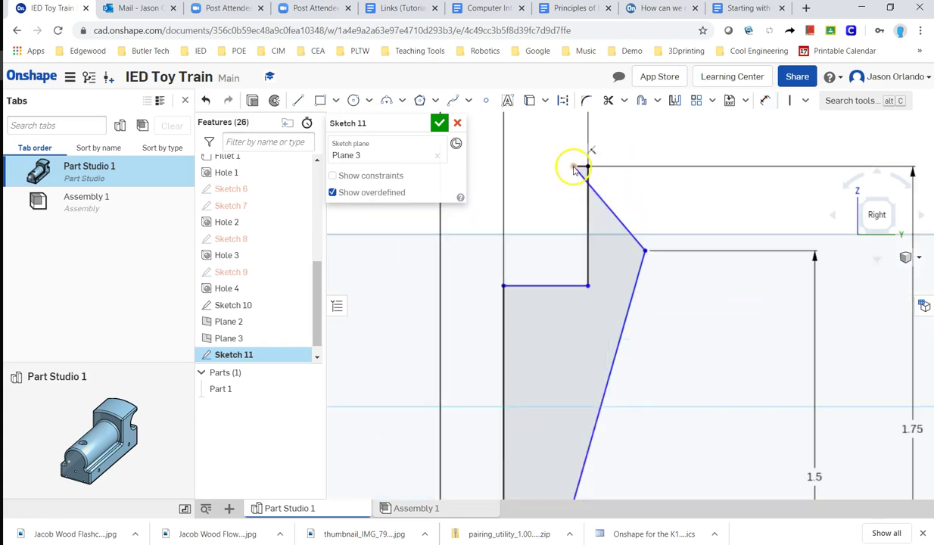
pyautogui.moveTo(575, 167)
pyautogui.mouseDown()
pyautogui.moveTo(634, 177)
pyautogui.moveTo(620, 174)
pyautogui.mouseUp()
pyautogui.scroll(-2, 626, 171)
pyautogui.scroll(-2, 627, 171)
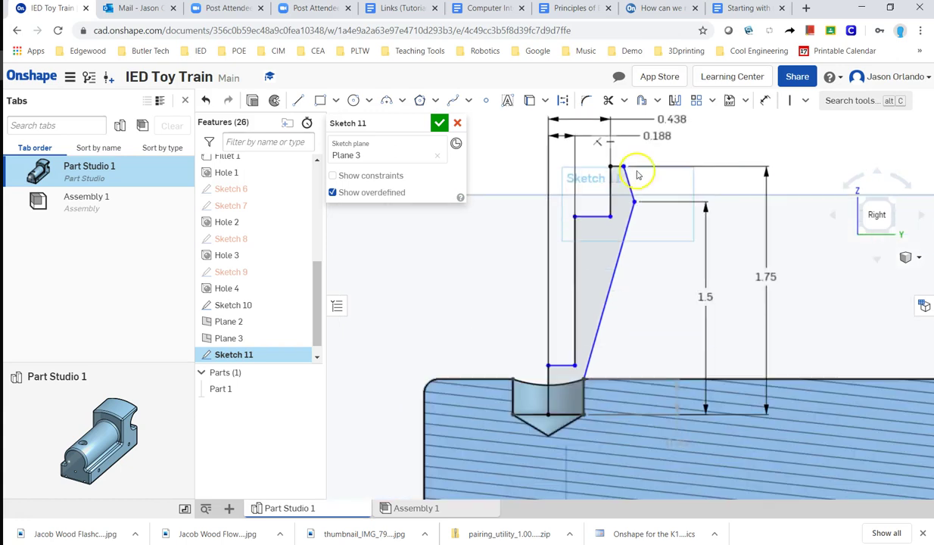
pyautogui.moveTo(667, 177); pyautogui.dragTo(673, 203, button='middle')
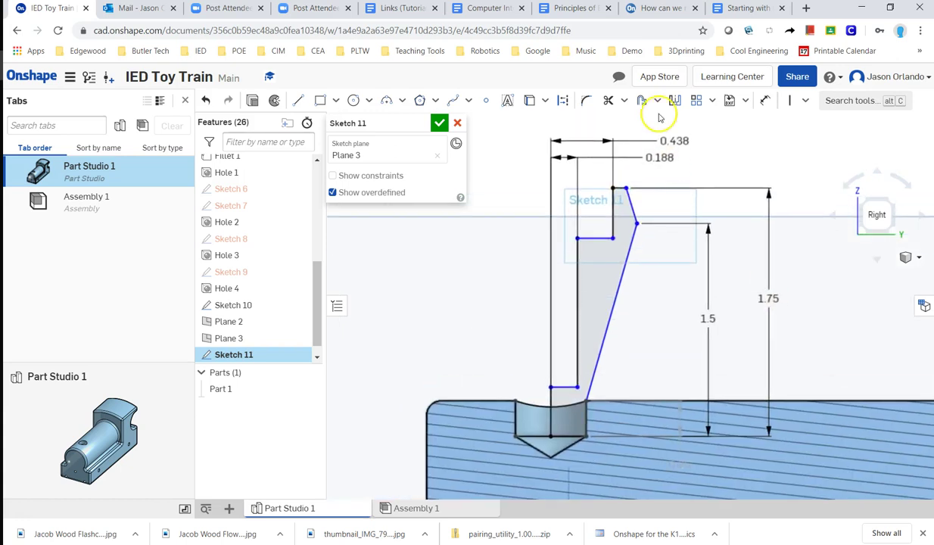
# - Dimension the counterbore depth from the profile's top line to the counterbore floor as 0.375, as given in the smoke stack drawing
pyautogui.click(765, 100)
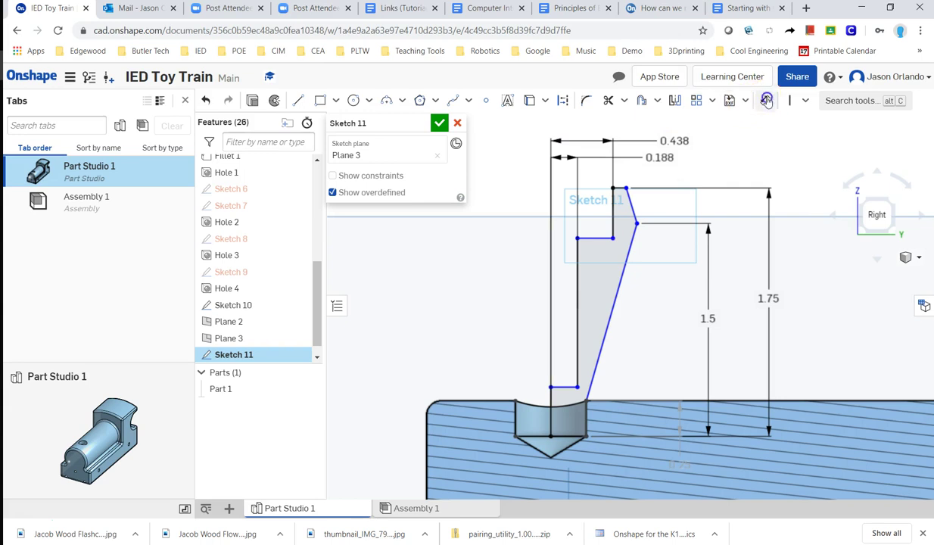
pyautogui.click(618, 188)
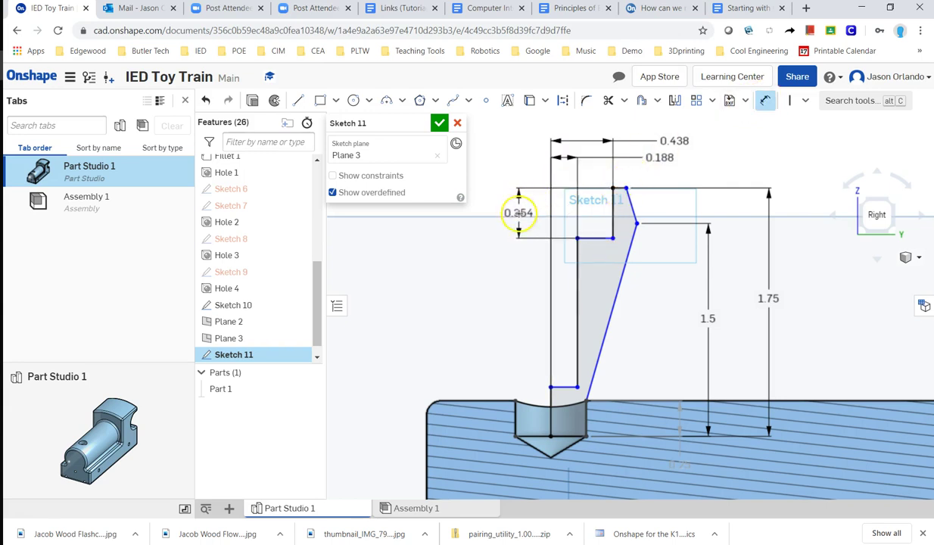
pyautogui.click(517, 209)
pyautogui.hotkey('alt', 'Tab')
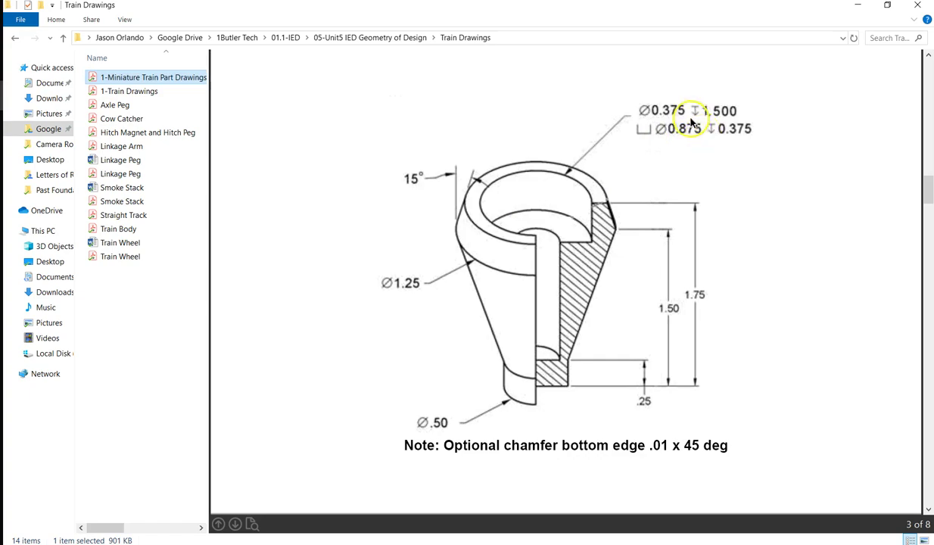
pyautogui.hotkey('alt', 'Tab')
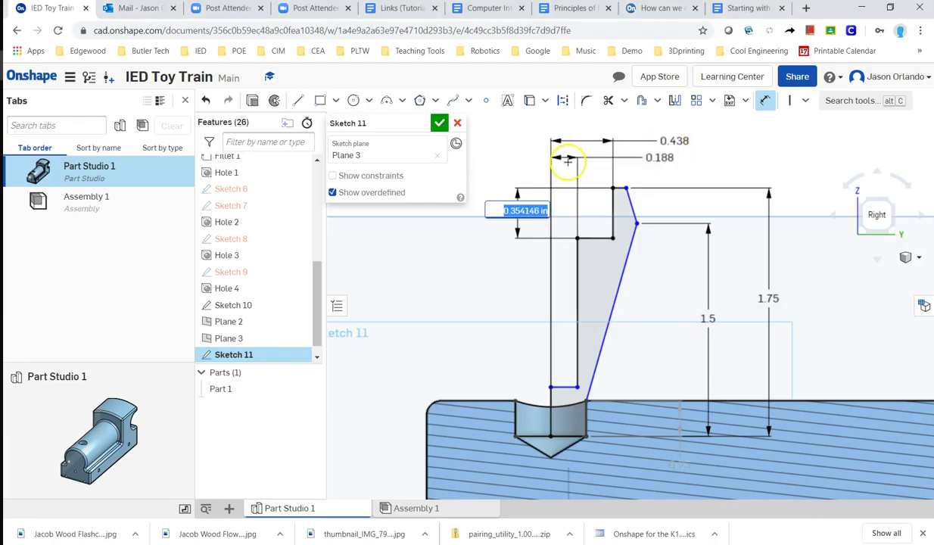
pyautogui.write('0.375')
pyautogui.press('Return')
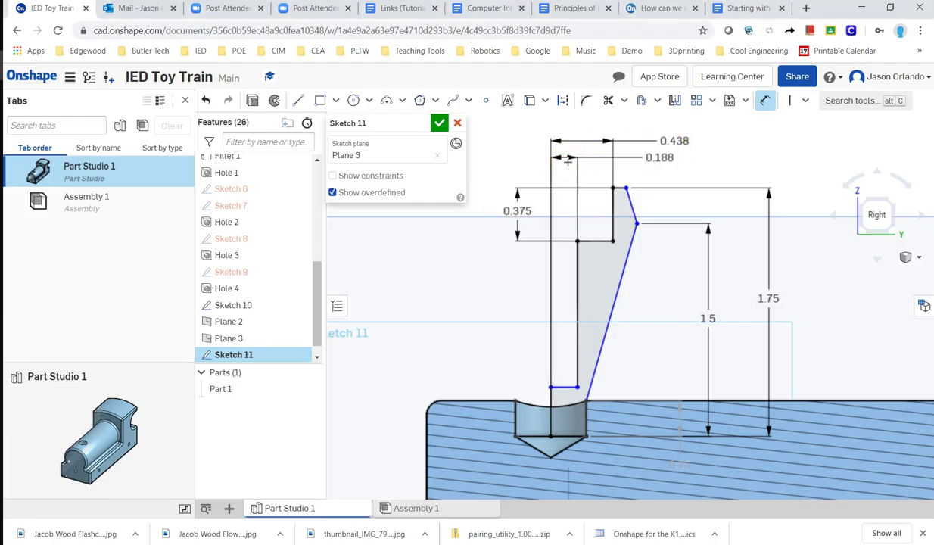
# - Dimension the bore depth from the bore's floor to the profile's top line as 1.5
pyautogui.click(567, 394)
pyautogui.click(613, 188)
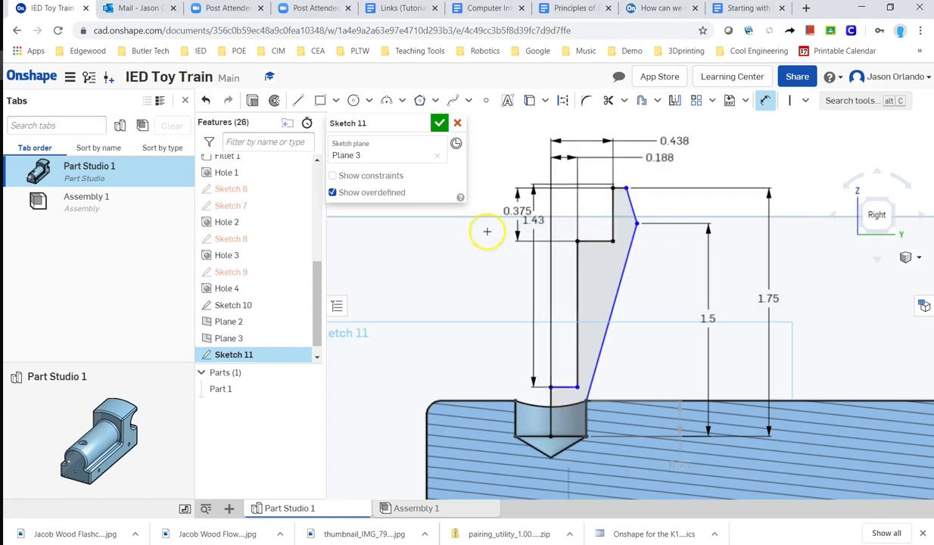
pyautogui.click(477, 236)
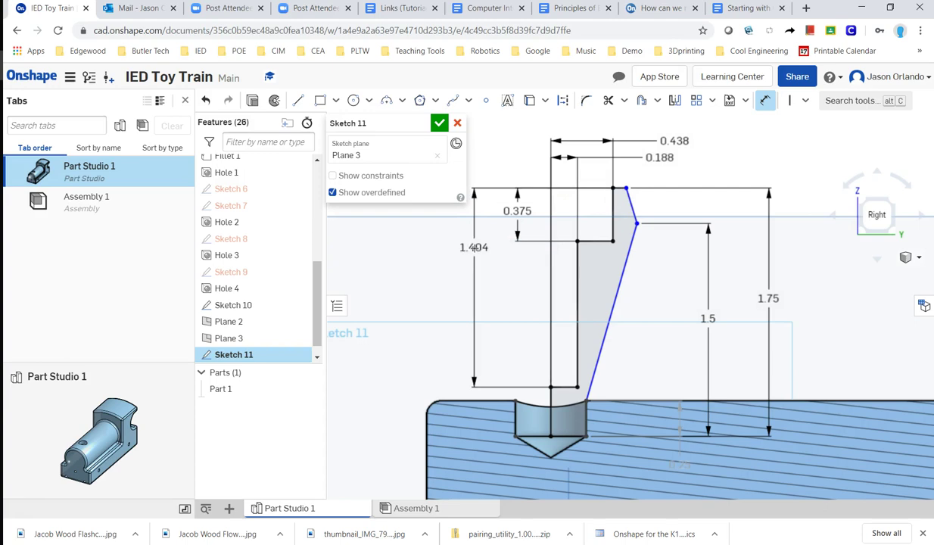
pyautogui.write('1.5')
pyautogui.press('Return')
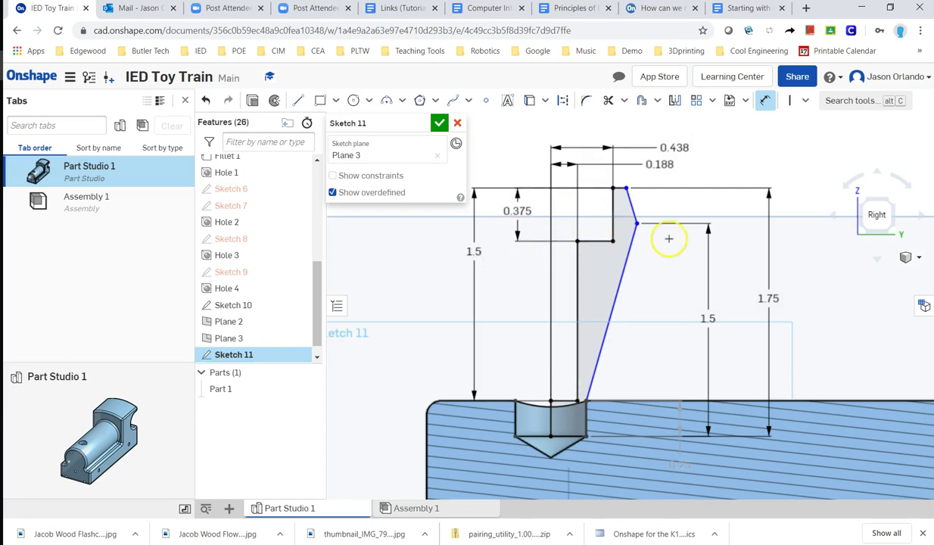
# - Check the base diameter in the smoke stack drawing and add a driven dimension from the centre line to the hole's wall
pyautogui.hotkey('alt', 'Tab')
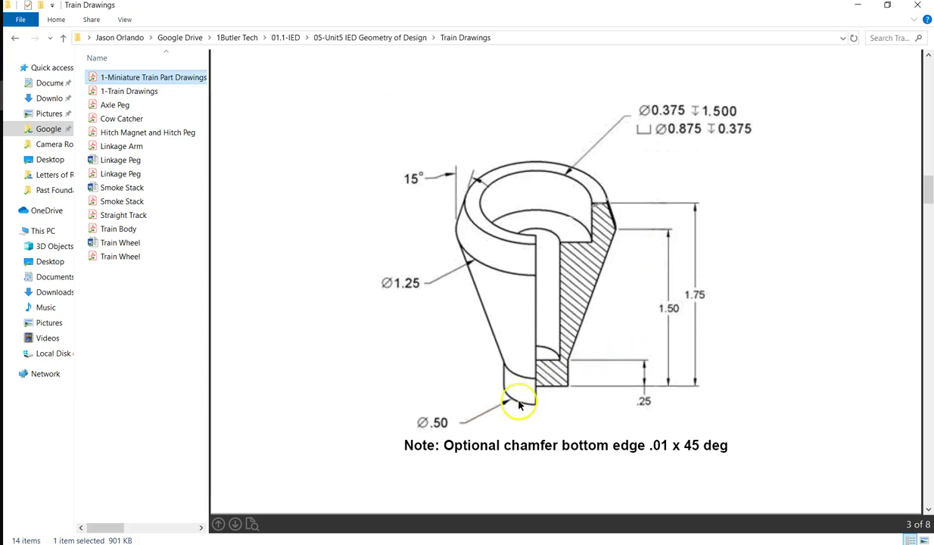
pyautogui.hotkey('alt', 'Tab')
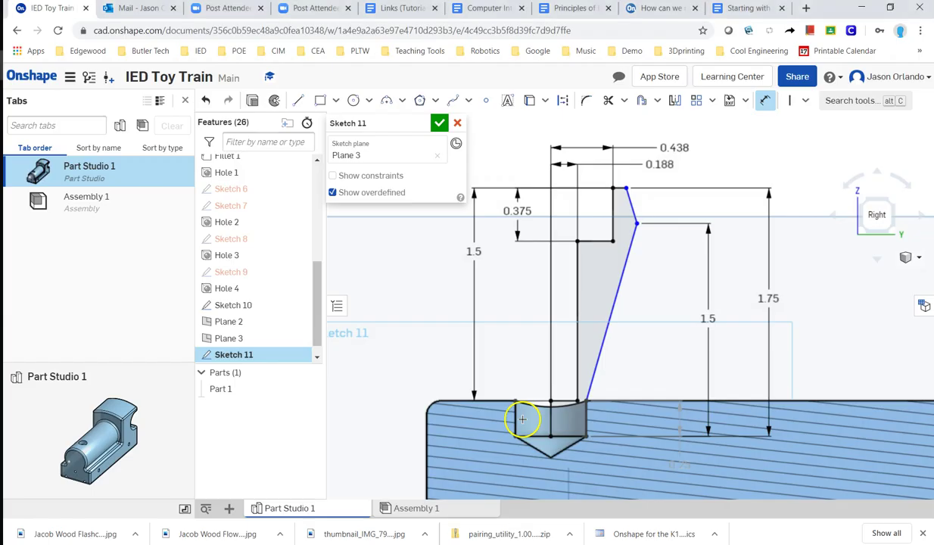
pyautogui.scroll(2, 562, 455)
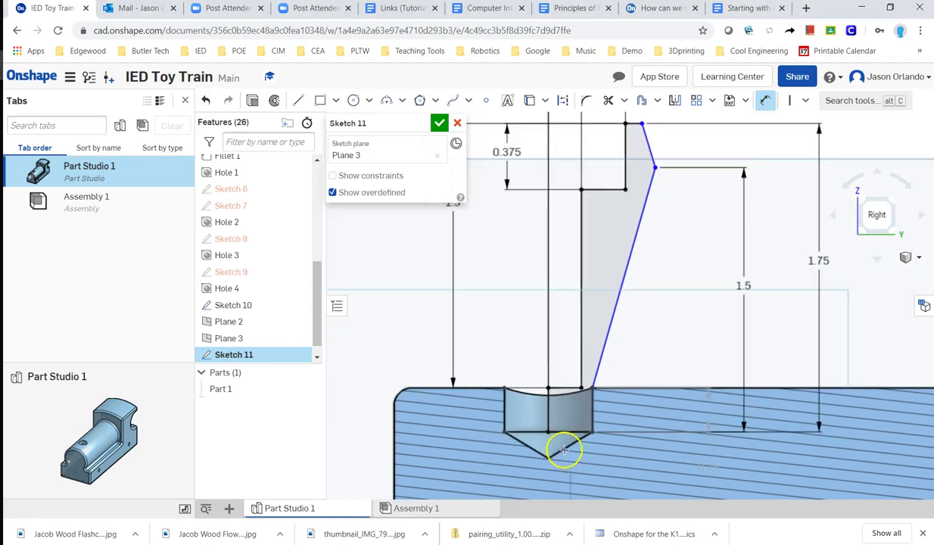
pyautogui.click(546, 413)
pyautogui.click(594, 411)
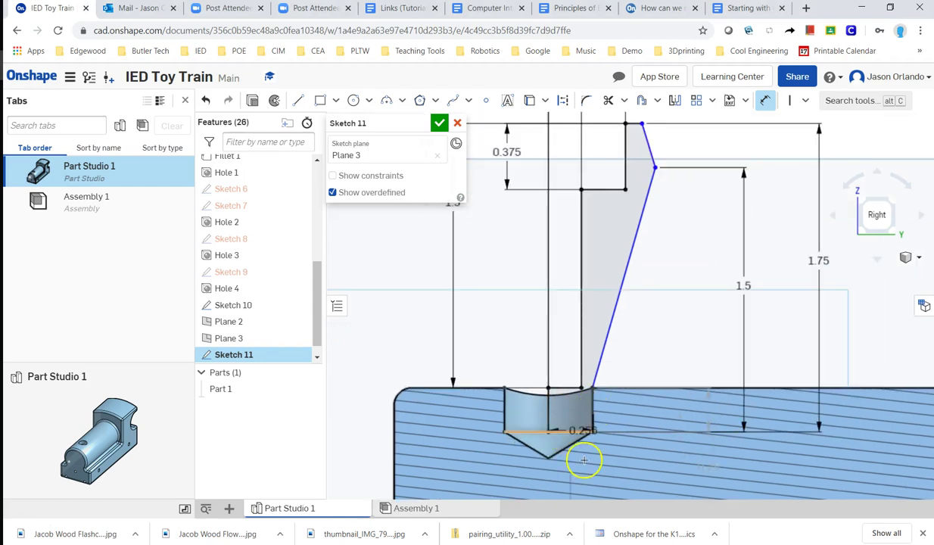
pyautogui.click(670, 464)
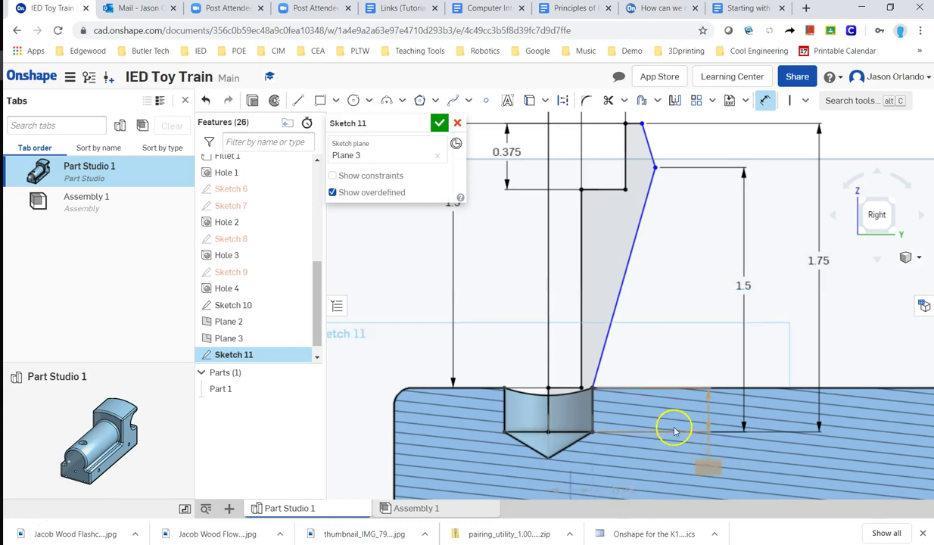
# - Dimension the horizontal distance from the inner bore wall to the profile's outermost corner as 1.25/2, using the drawing's outer diameter
pyautogui.hotkey('alt', 'Tab')
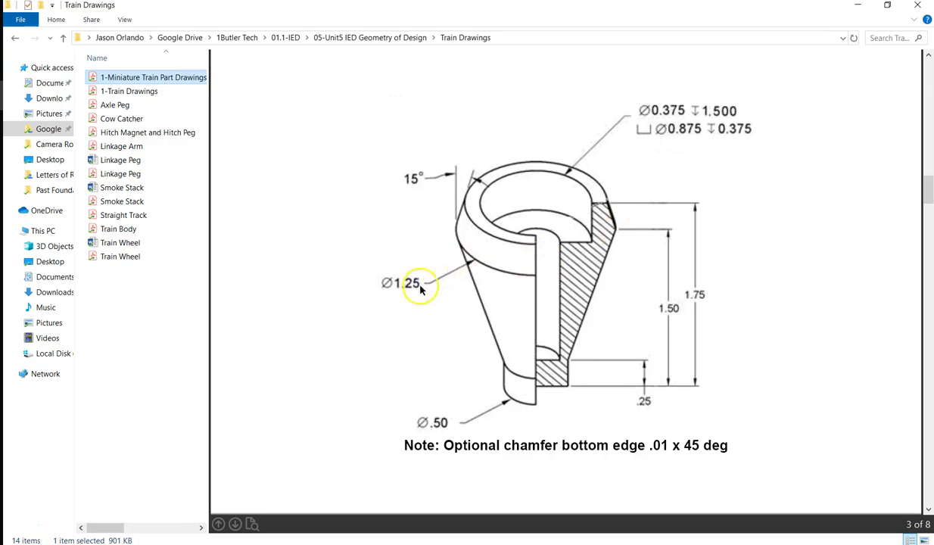
pyautogui.hotkey('alt', 'Tab')
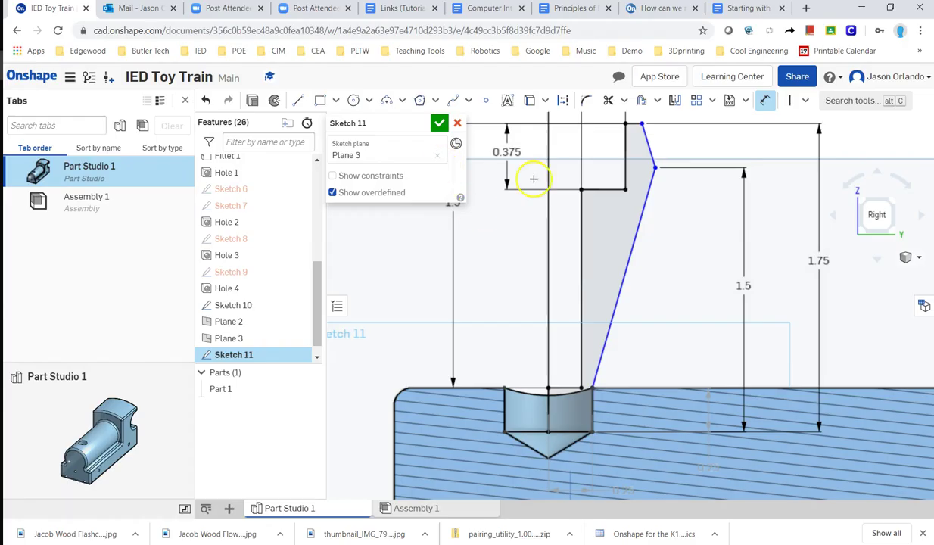
pyautogui.click(655, 168)
pyautogui.scroll(-2, 657, 218)
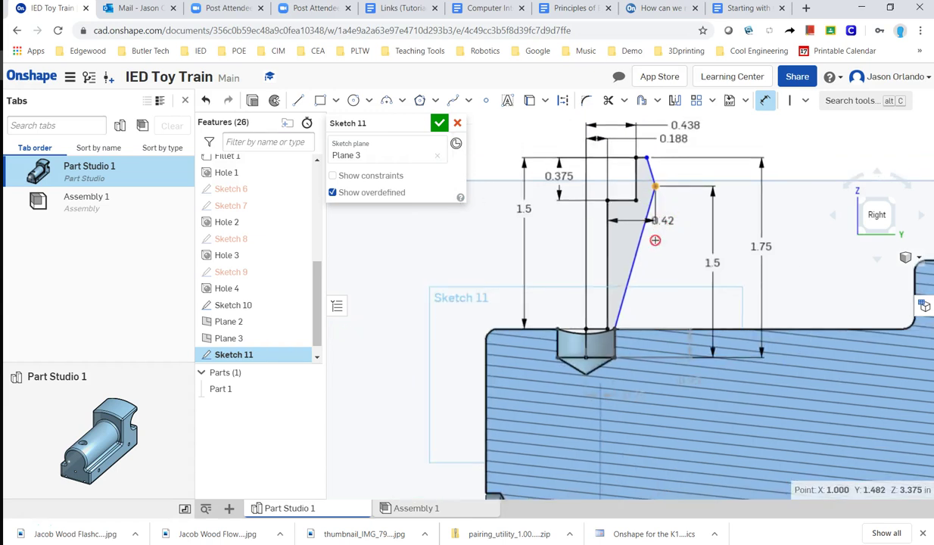
pyautogui.scroll(-2, 653, 254)
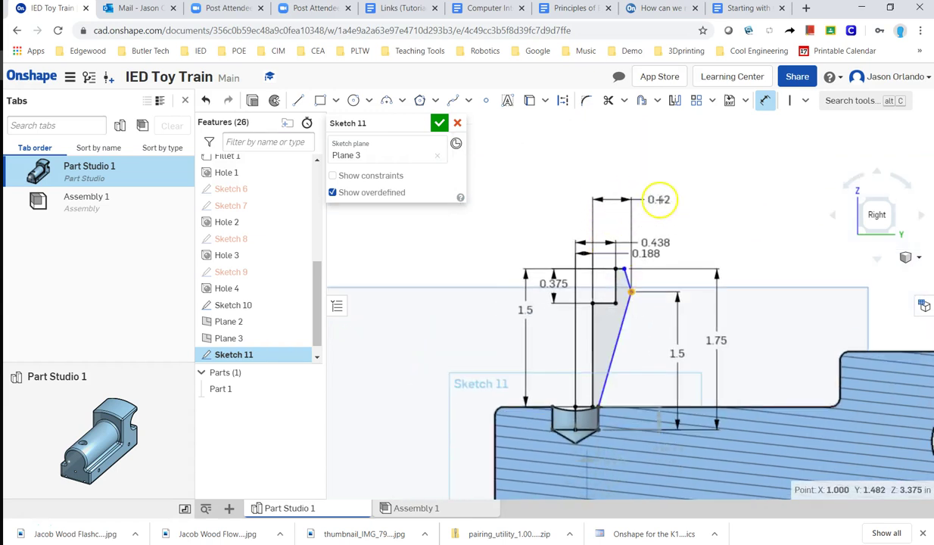
pyautogui.click(658, 199)
pyautogui.write('1.25/2')
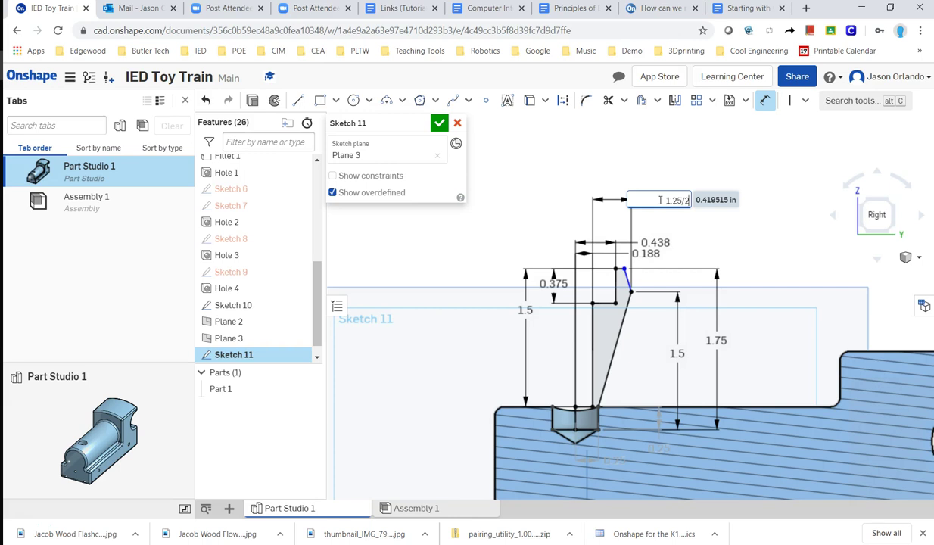
pyautogui.press('Return')
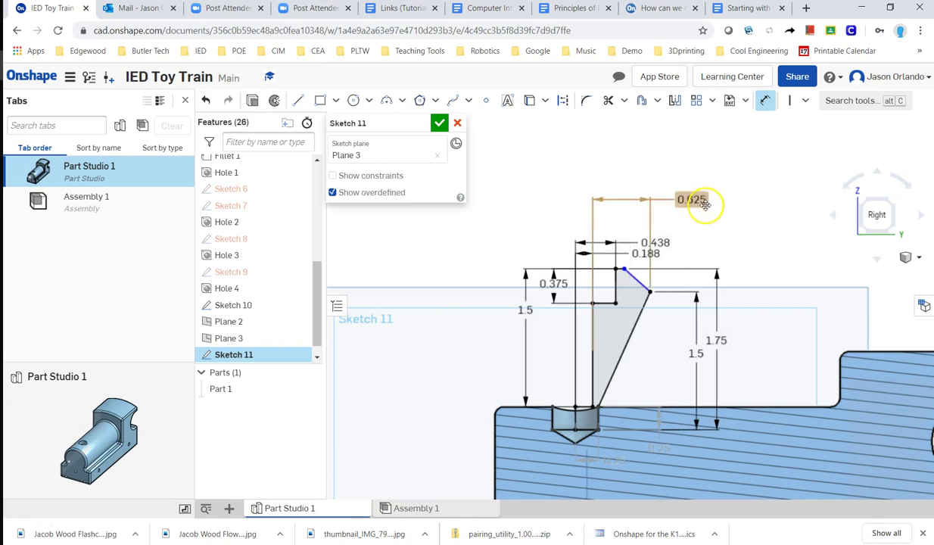
# - Check the rim angle in the smoke stack drawing and move the profile's upper outer corner outward along the top line
pyautogui.scroll(-3, 639, 273)
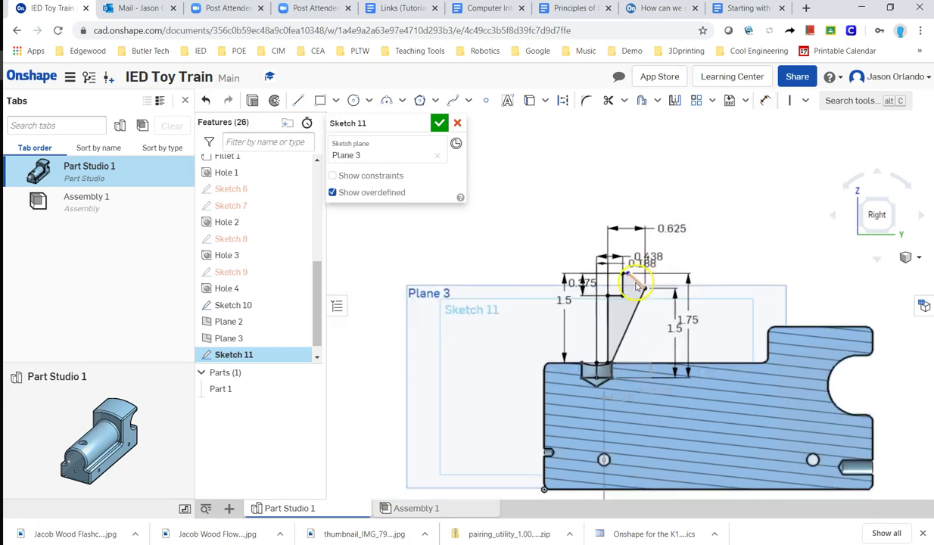
pyautogui.scroll(6, 627, 270)
pyautogui.moveTo(624, 266)
pyautogui.mouseDown()
pyautogui.moveTo(614, 256)
pyautogui.moveTo(672, 266)
pyautogui.moveTo(633, 266)
pyautogui.moveTo(645, 264)
pyautogui.moveTo(621, 255)
pyautogui.mouseUp()
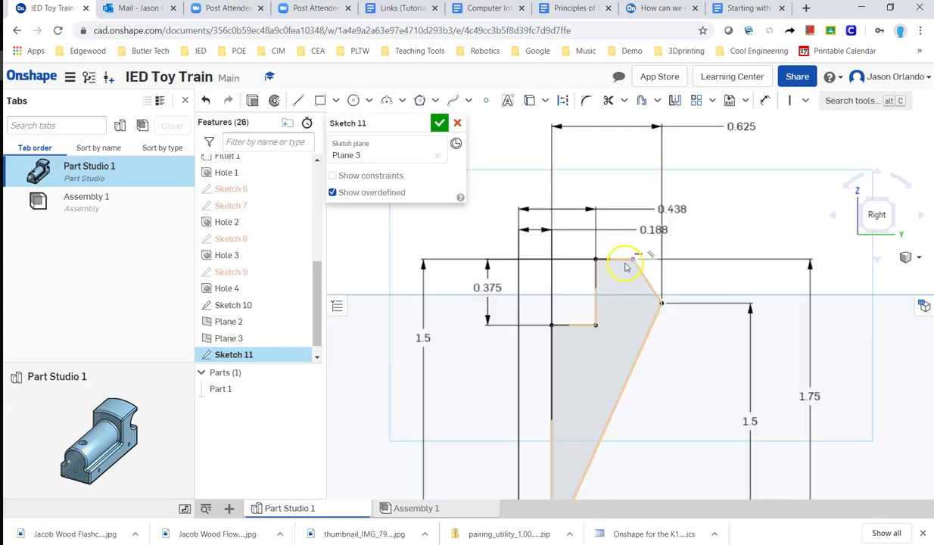
pyautogui.hotkey('alt', 'Tab')
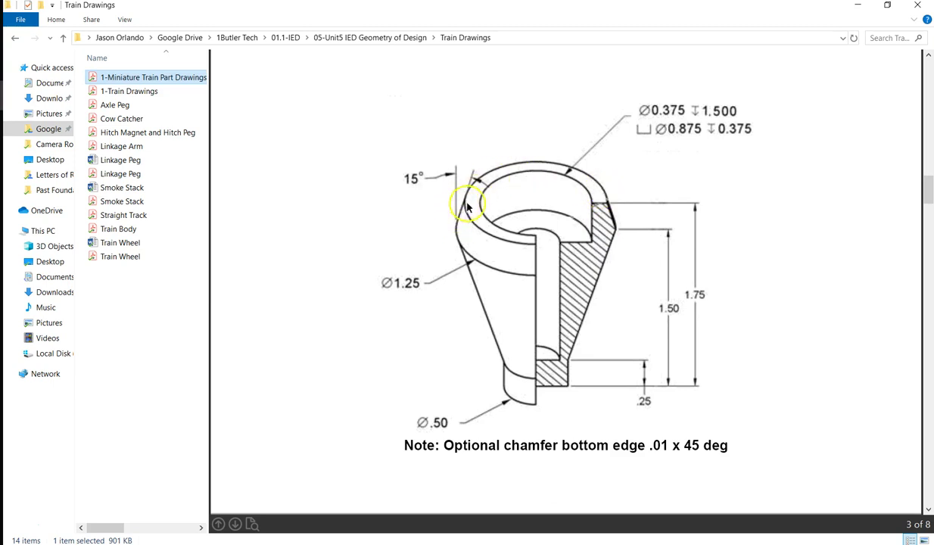
pyautogui.hotkey('alt', 'Tab')
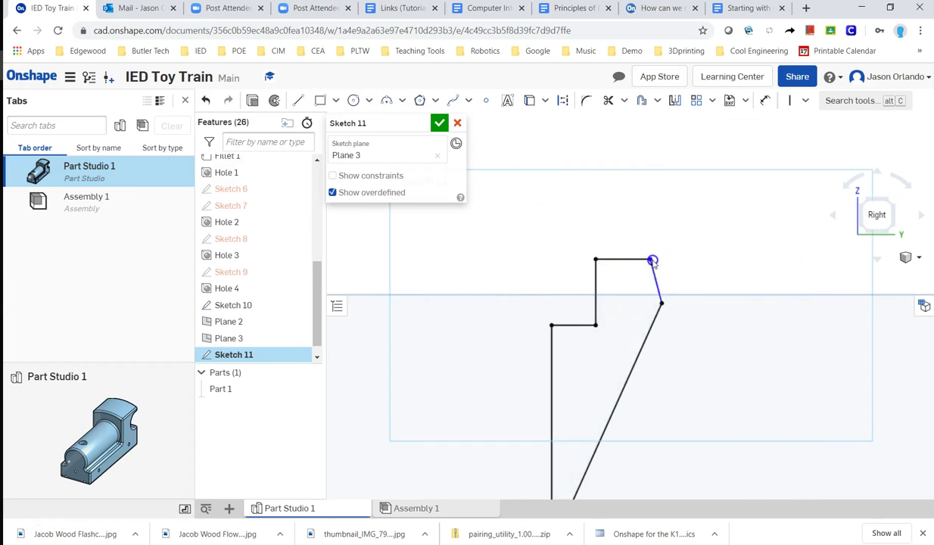
pyautogui.click(662, 303)
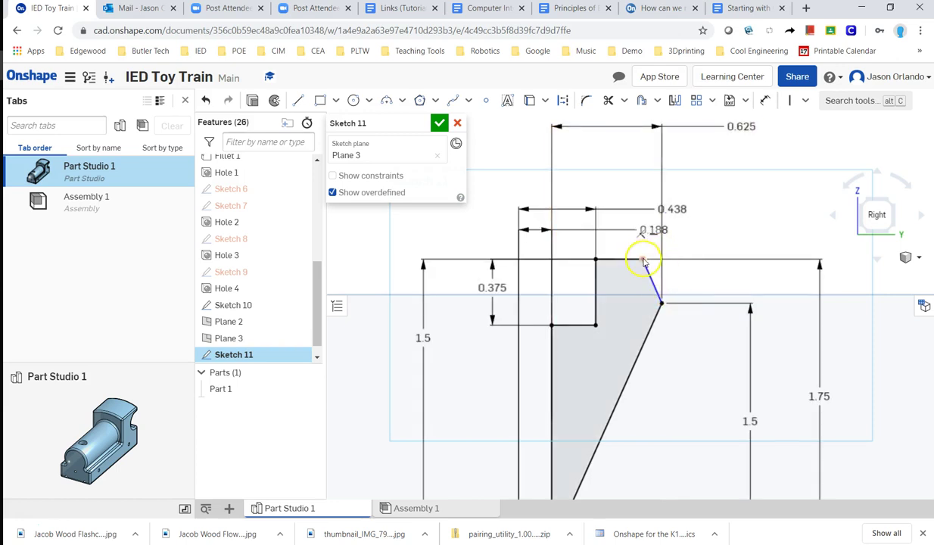
pyautogui.moveTo(643, 261); pyautogui.dragTo(655, 260)
pyautogui.click(634, 262)
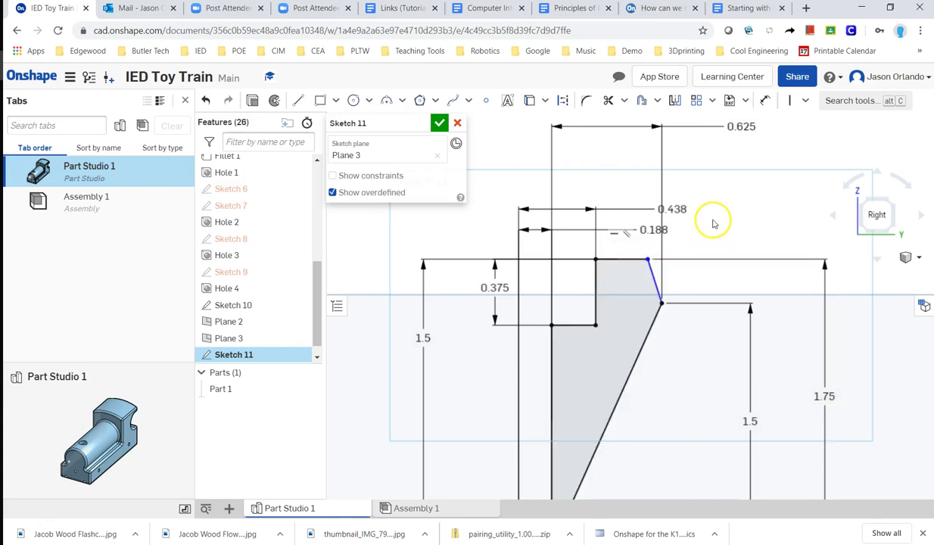
# - Dimension the angle between the counterbore wall and the short slanted rim edge as 15°
pyautogui.click(766, 101)
pyautogui.click(651, 271)
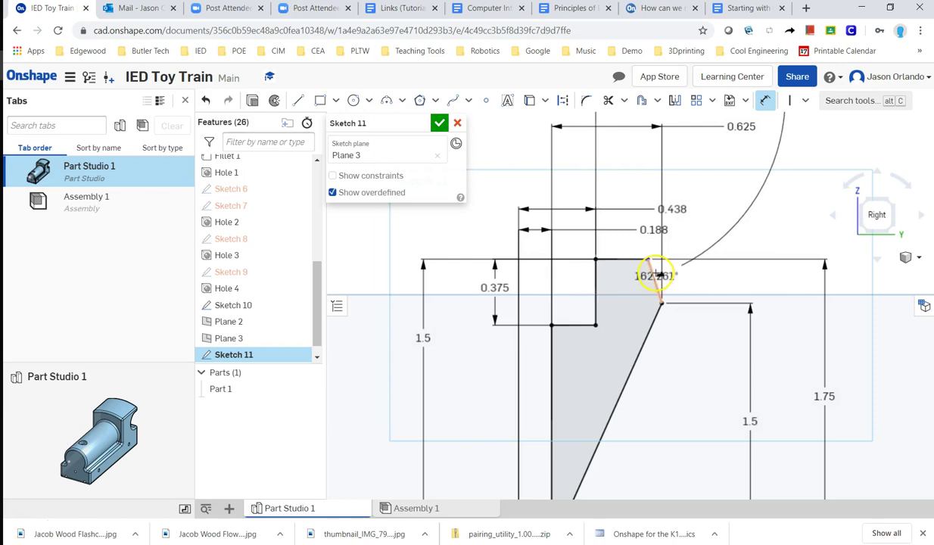
pyautogui.click(636, 285)
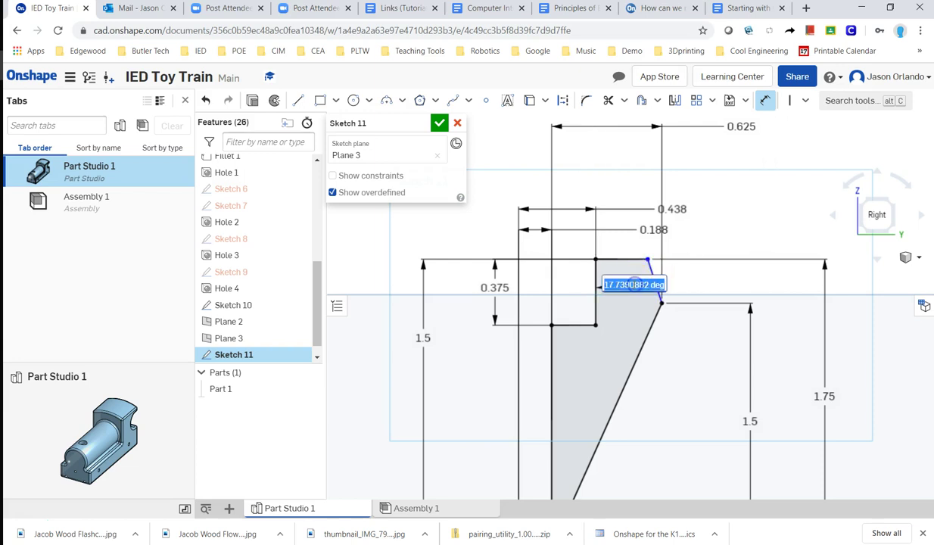
pyautogui.press('Return')
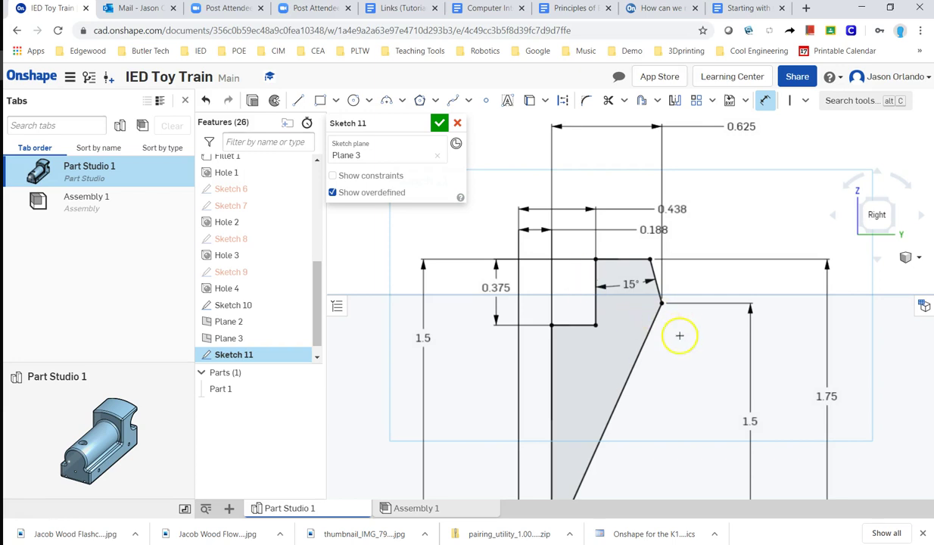
# - Finish the dimensioned smoke stack profile sketch on Plane 3
pyautogui.scroll(-4, 678, 346)
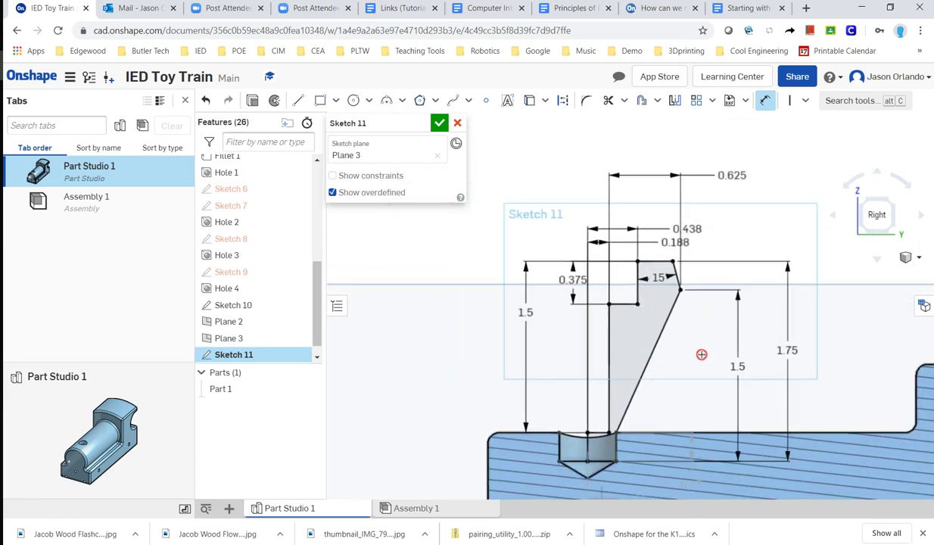
pyautogui.click(439, 123)
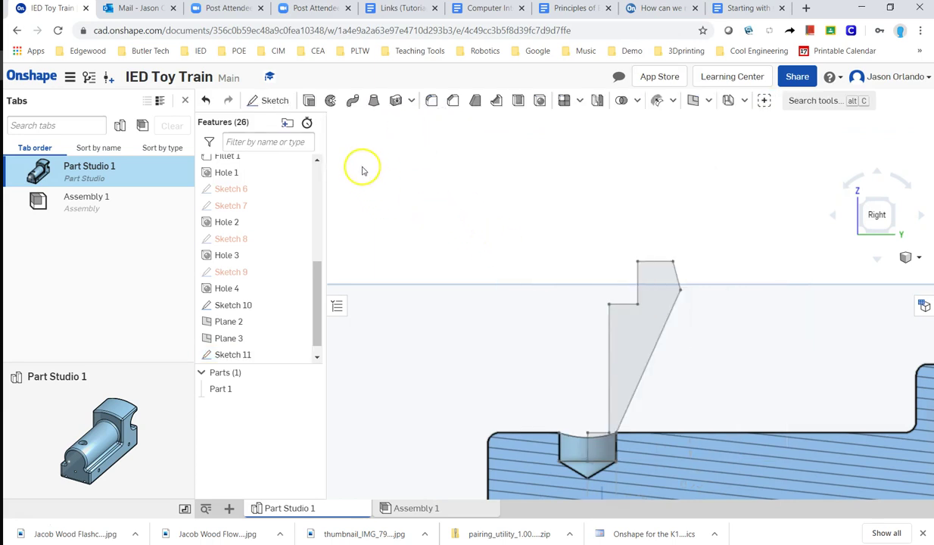
pyautogui.click(330, 101)
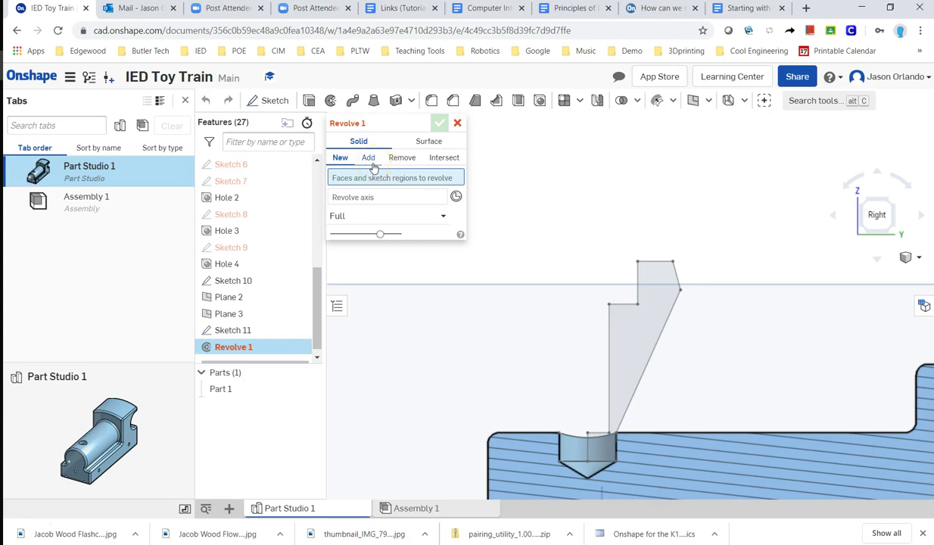
pyautogui.click(370, 159)
pyautogui.click(371, 254)
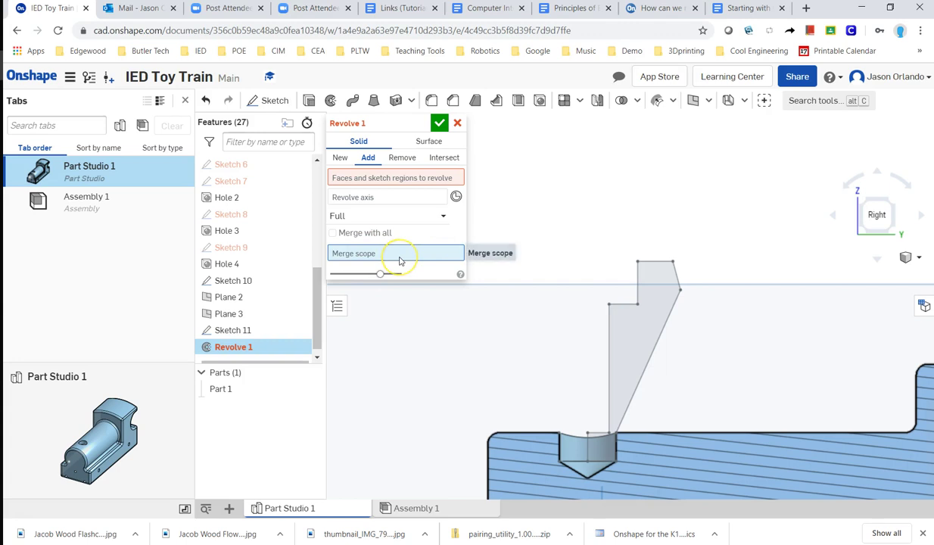
pyautogui.click(341, 158)
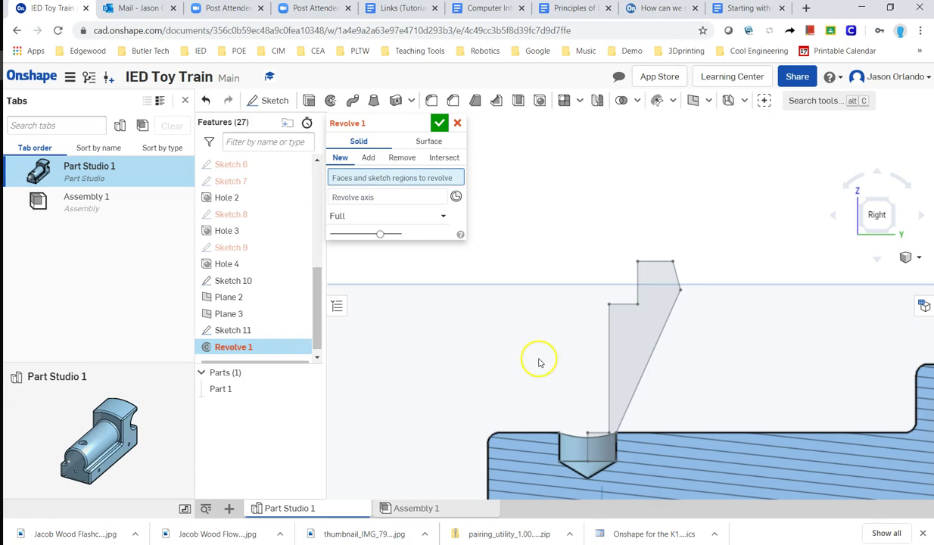
pyautogui.moveTo(535, 352); pyautogui.dragTo(513, 325, button='right')
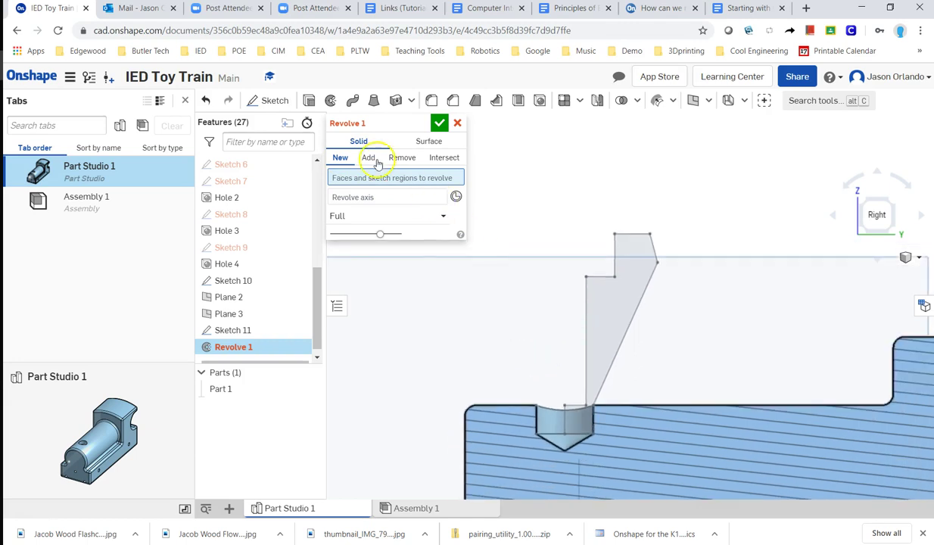
pyautogui.click(600, 335)
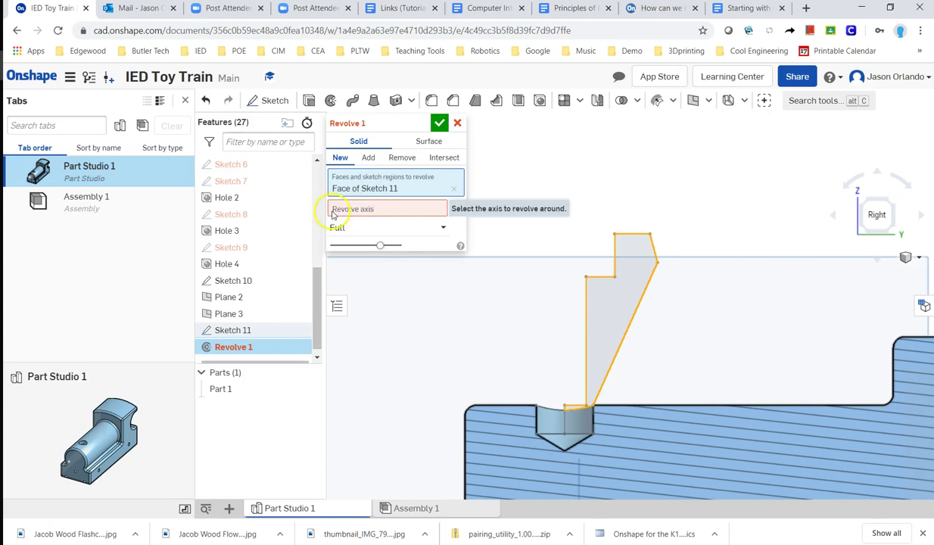
pyautogui.scroll(8, 566, 421)
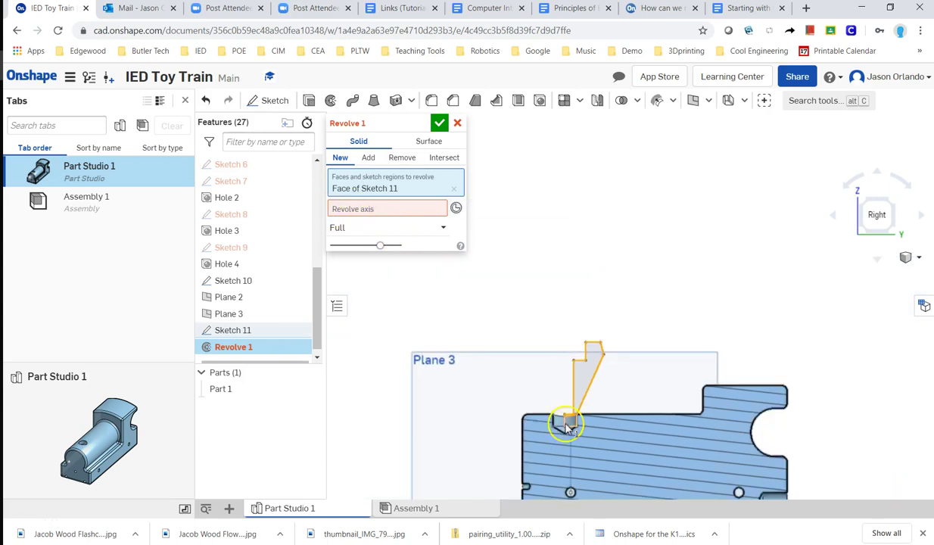
pyautogui.click(536, 363)
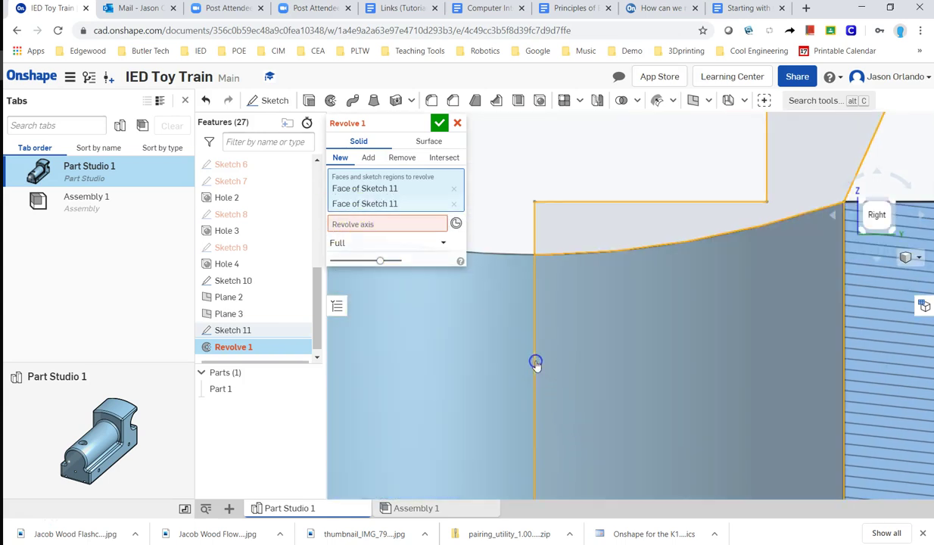
pyautogui.scroll(-3, 536, 367)
pyautogui.scroll(-4, 537, 368)
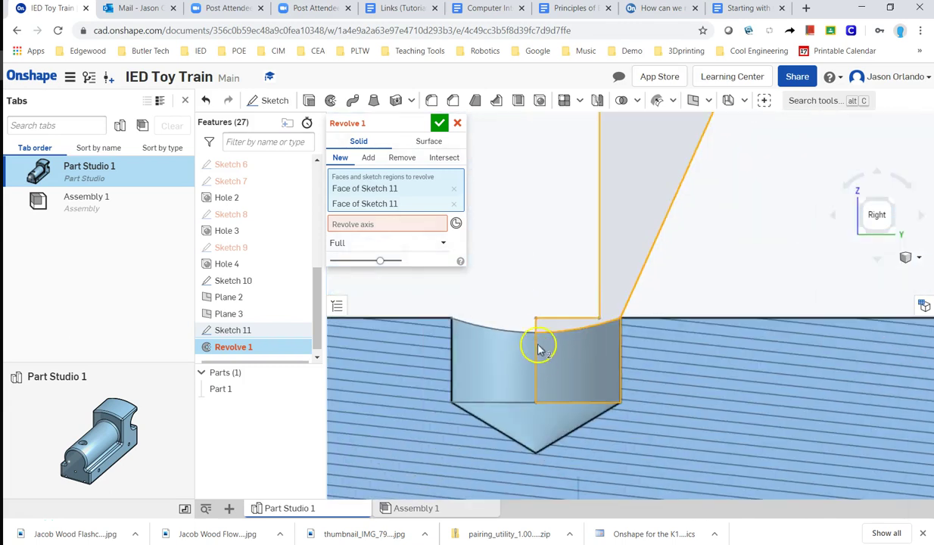
pyautogui.click(538, 330)
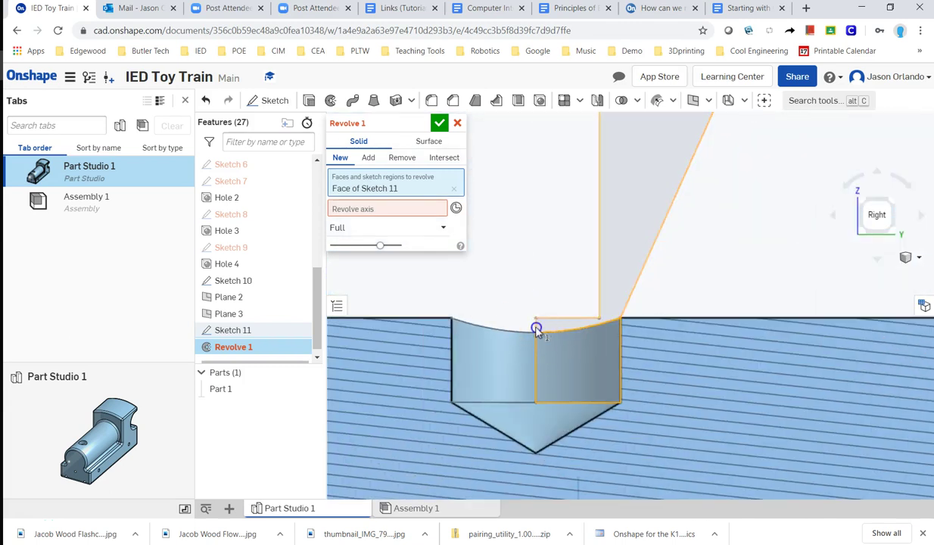
pyautogui.click(536, 330)
pyautogui.click(536, 331)
pyautogui.click(536, 330)
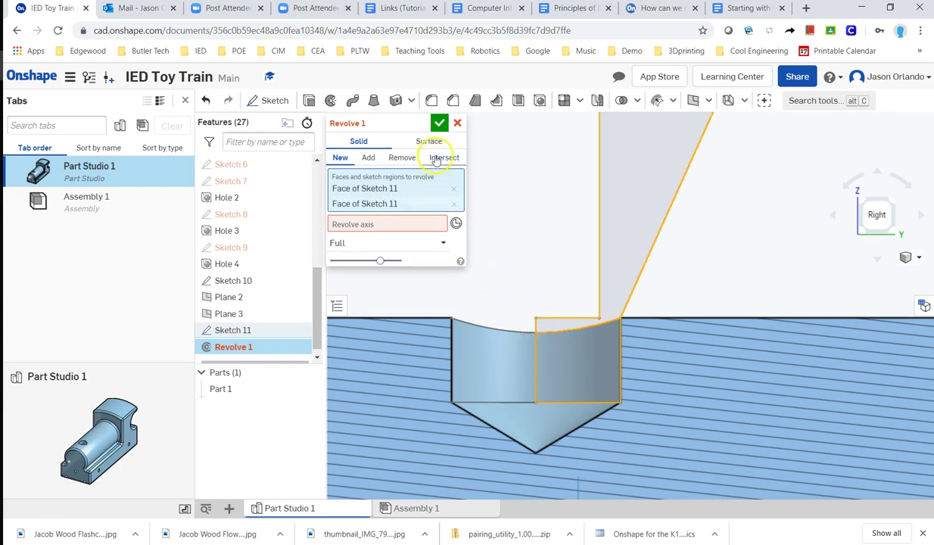
pyautogui.click(457, 123)
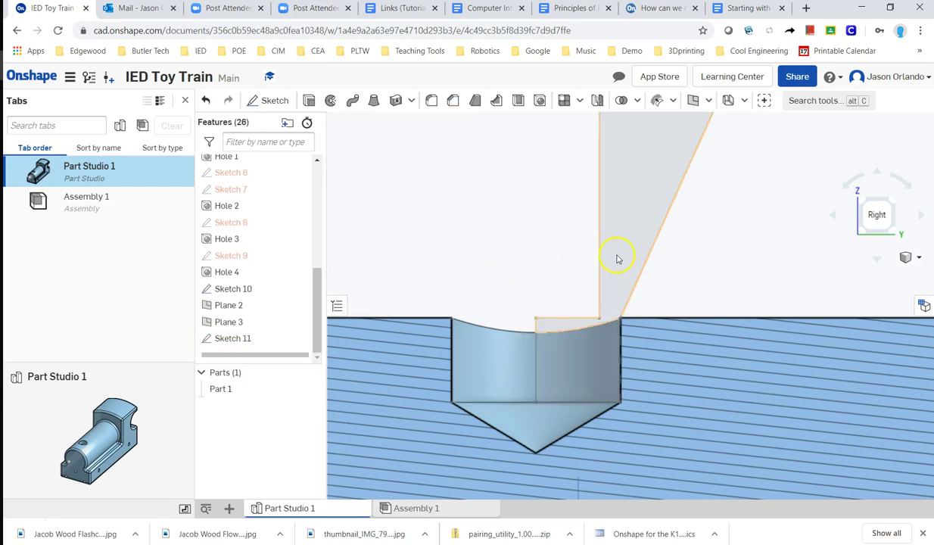
# - Reopen Sketch 11, draw a 0.25 vertical line along the hole's centre up to the profile's base line, and finish the sketch
pyautogui.scroll(-2, 518, 257)
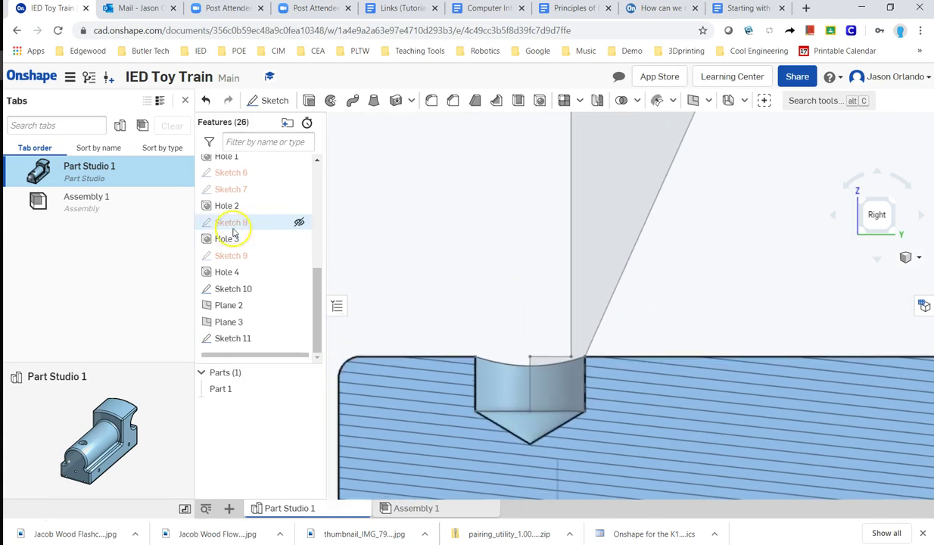
pyautogui.doubleClick(230, 338)
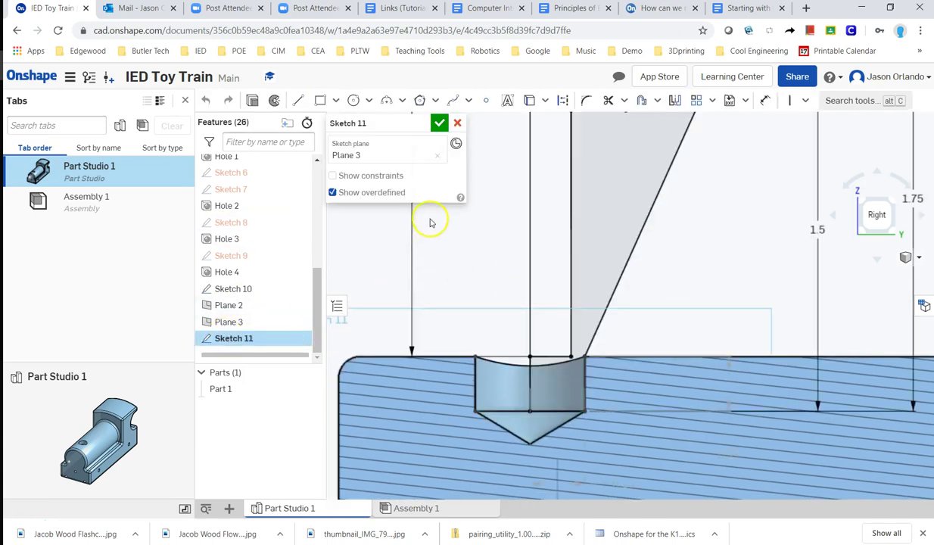
pyautogui.click(299, 100)
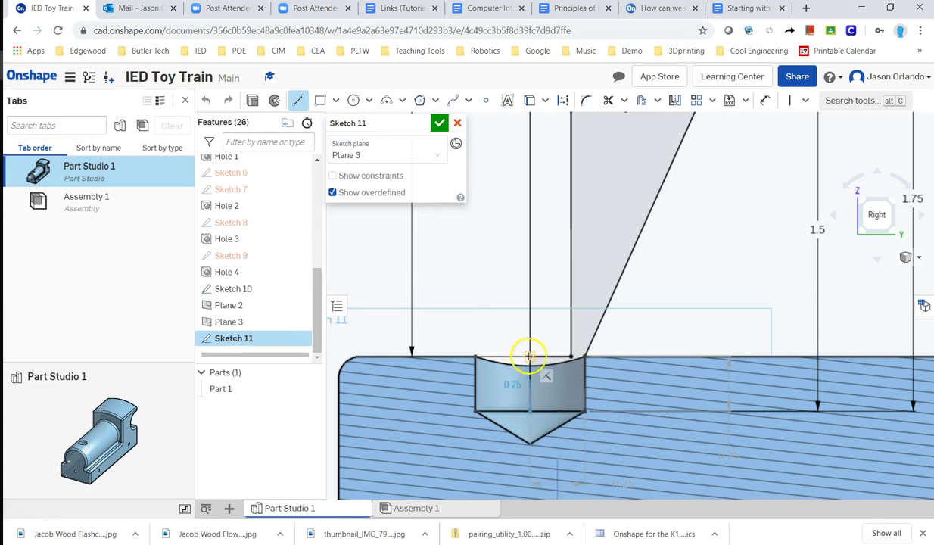
pyautogui.click(530, 354)
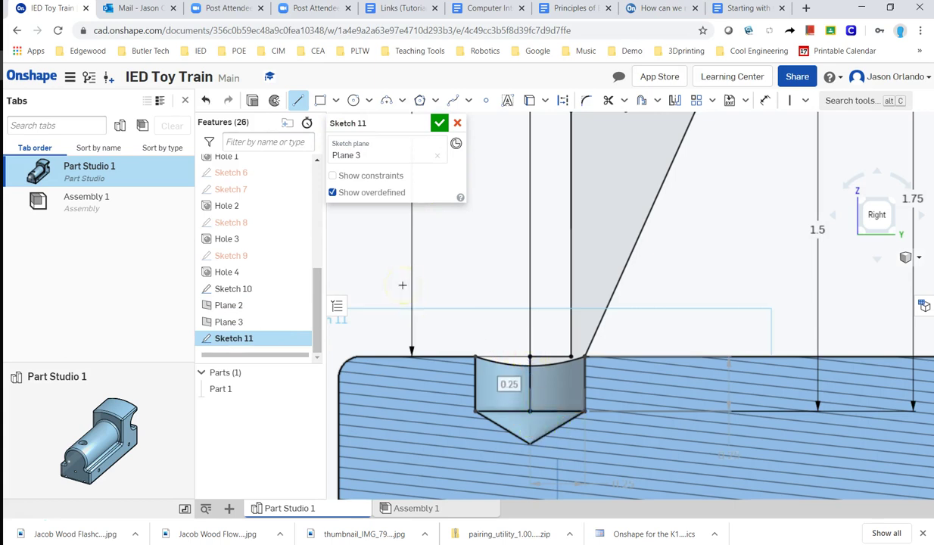
pyautogui.click(440, 123)
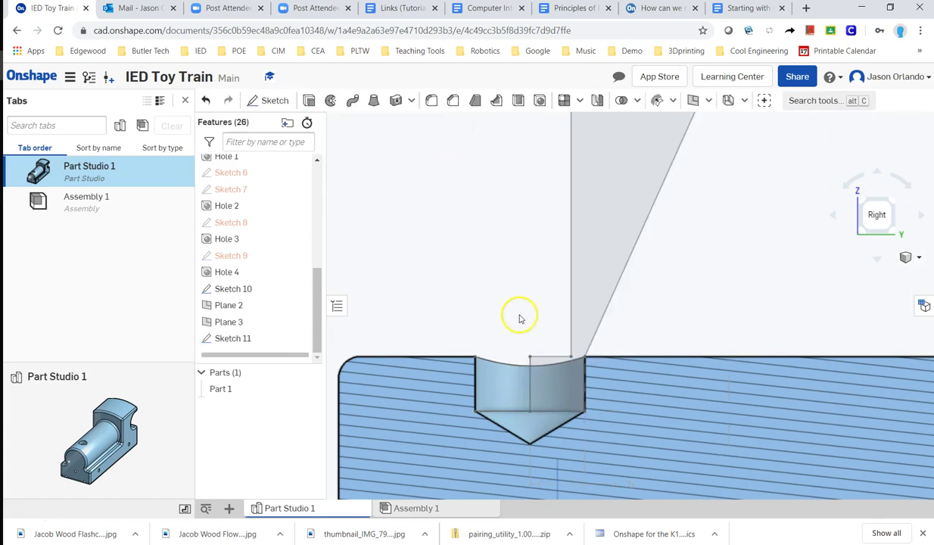
# - Set up a full revolve of both smoke stack profile regions in Sketch 11 about the short centre line inside the hole
pyautogui.scroll(-2, 524, 327)
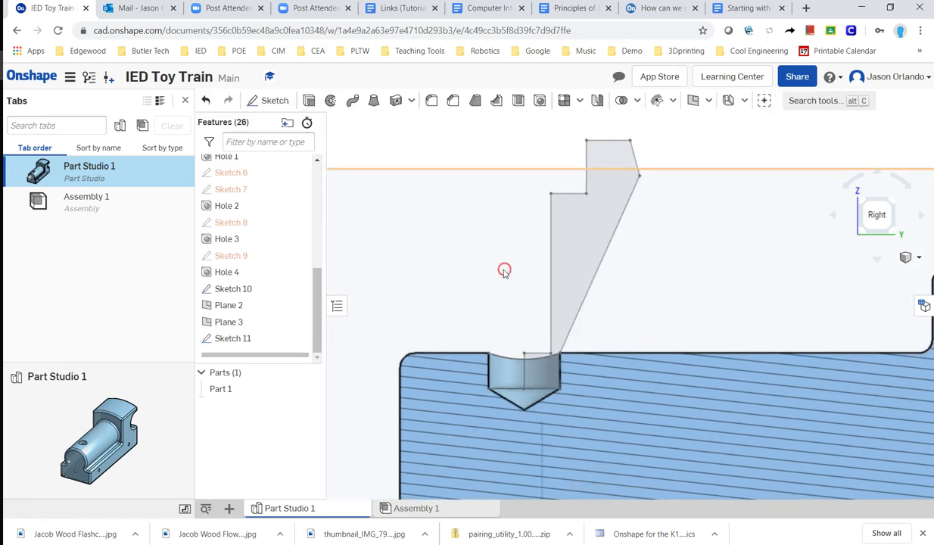
pyautogui.click(330, 101)
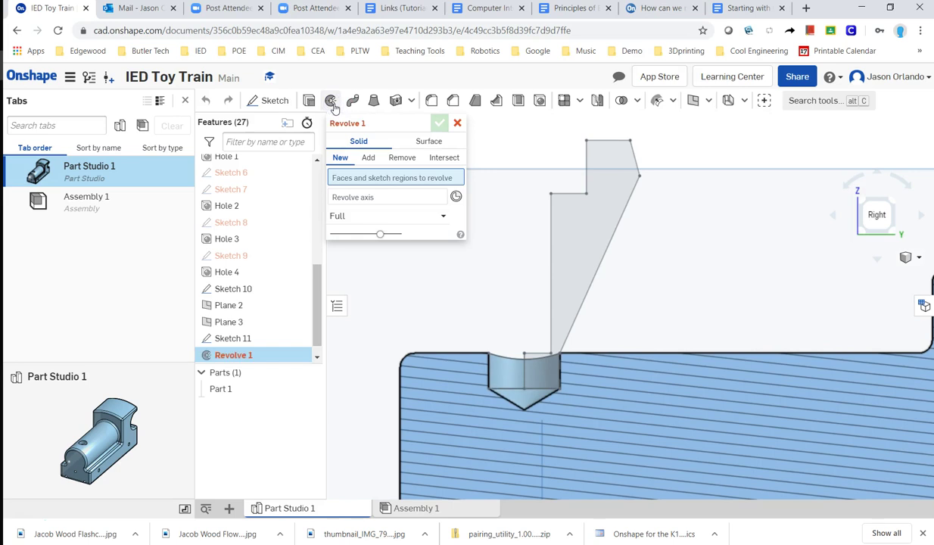
pyautogui.click(364, 199)
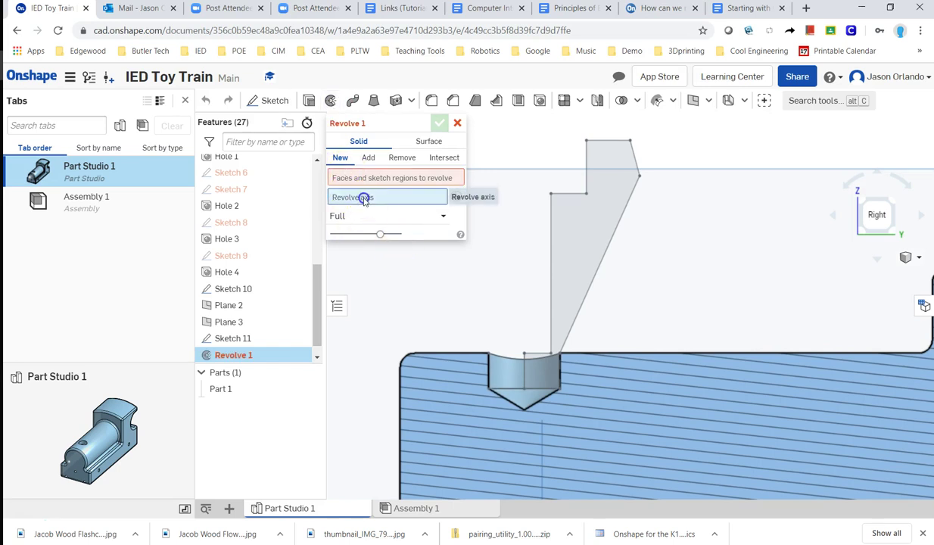
pyautogui.click(522, 365)
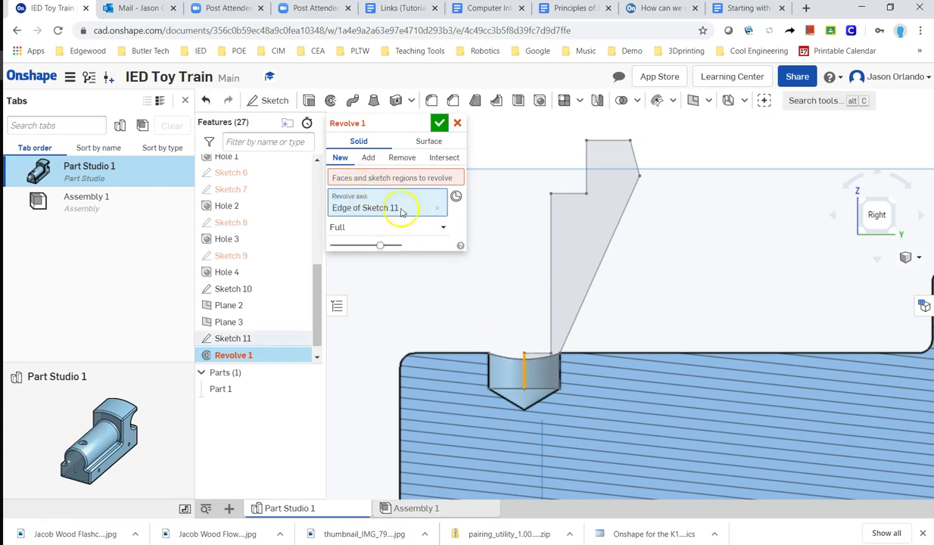
pyautogui.click(402, 181)
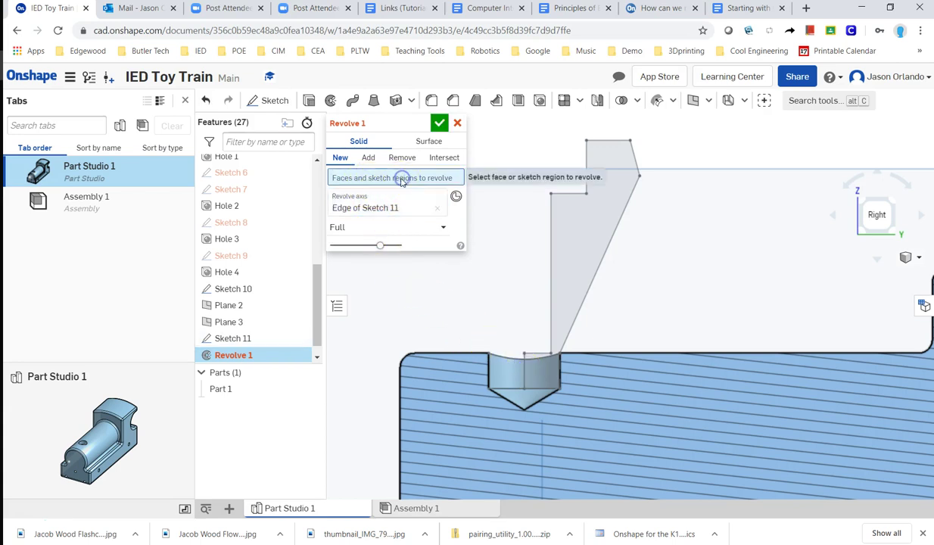
pyautogui.click(655, 286)
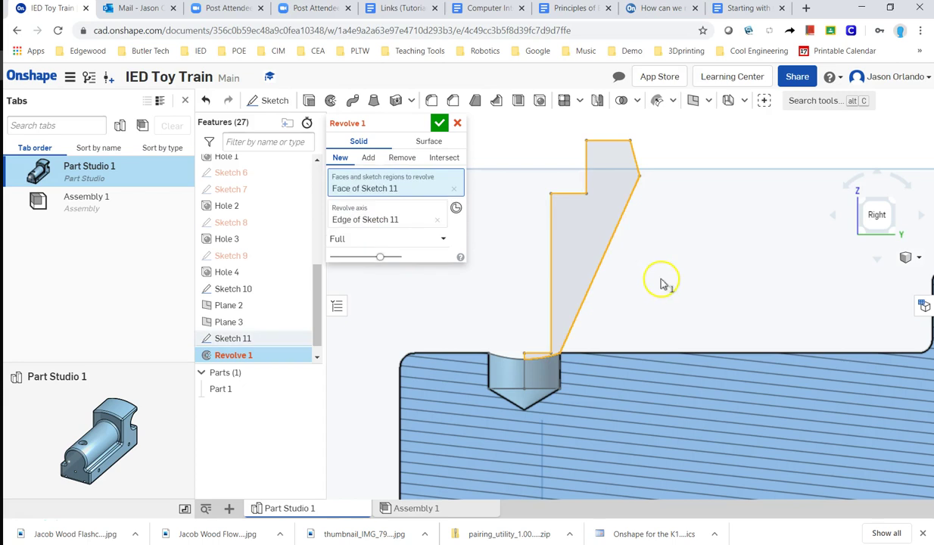
pyautogui.click(550, 390)
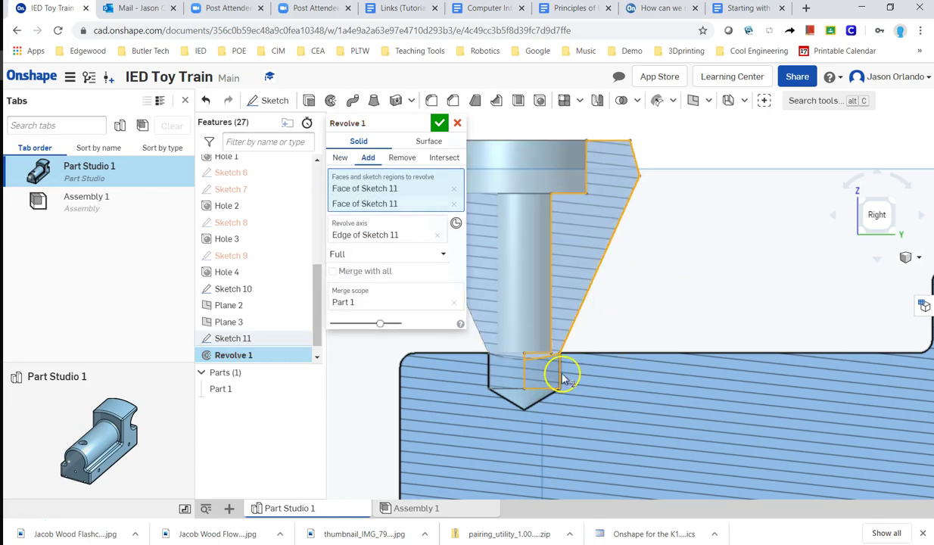
# - Make the smoke stack revolve create a new solid part instead of adding to the train body, and accept it
pyautogui.scroll(-3, 639, 318)
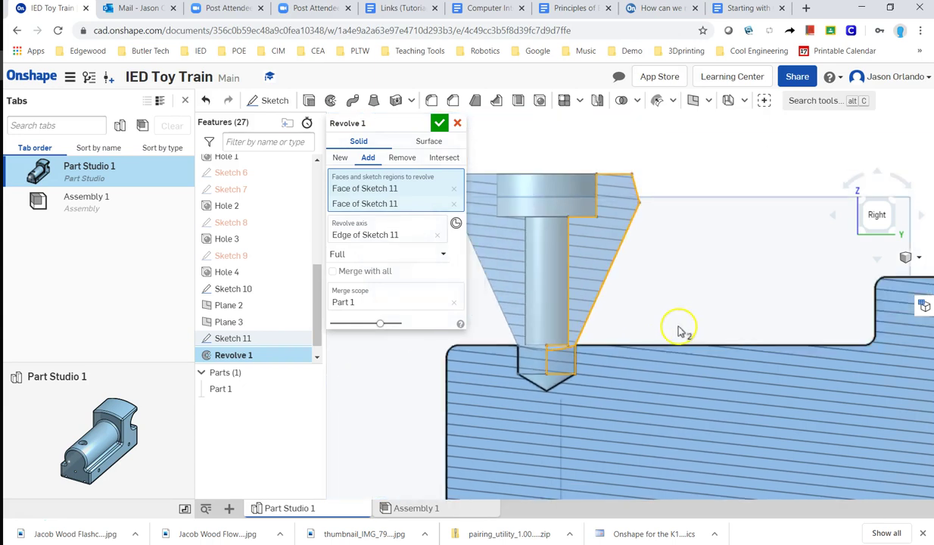
pyautogui.click(340, 159)
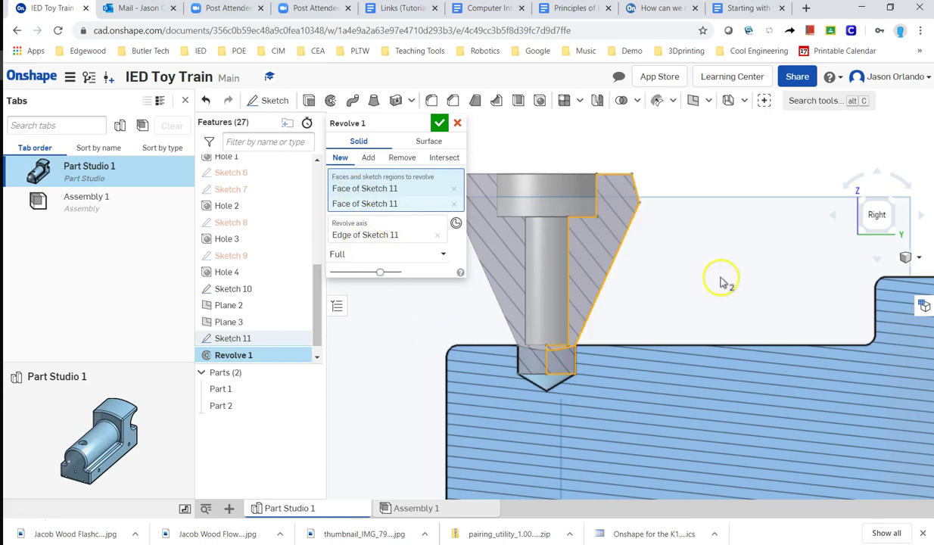
pyautogui.moveTo(719, 277); pyautogui.dragTo(792, 271, button='middle')
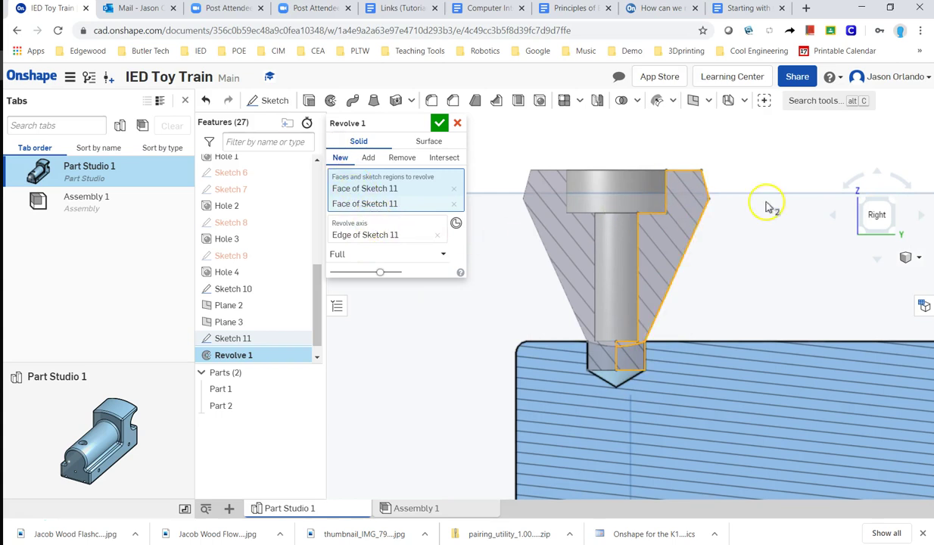
pyautogui.moveTo(771, 206); pyautogui.dragTo(736, 224, button='right')
pyautogui.click(439, 123)
# - Turn off the section view to show the whole train body with the smoke stack
pyautogui.scroll(2, 611, 234)
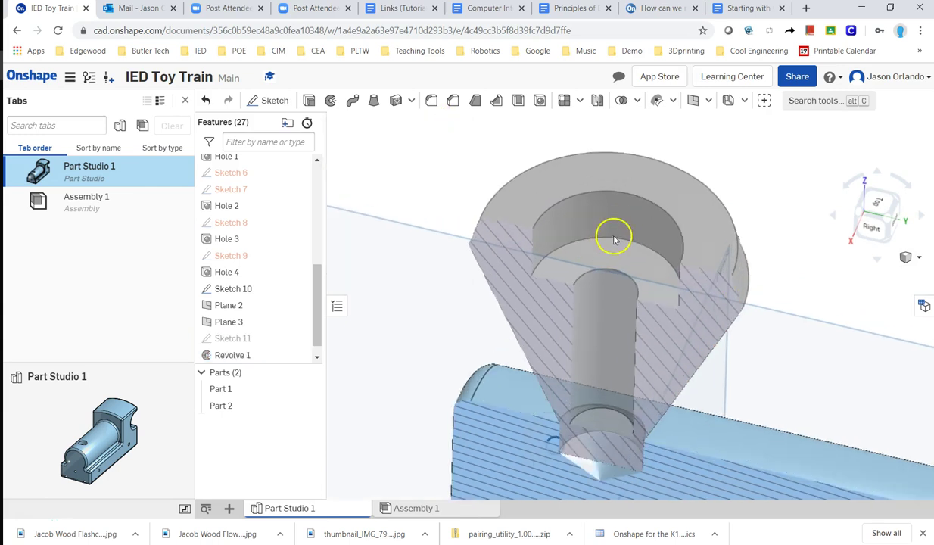
pyautogui.scroll(-4, 820, 297)
pyautogui.click(911, 256)
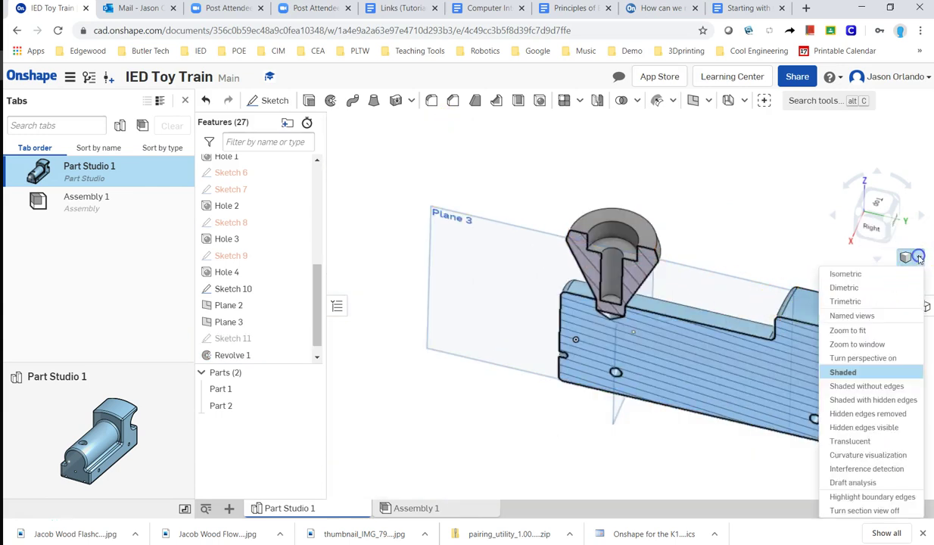
pyautogui.click(874, 512)
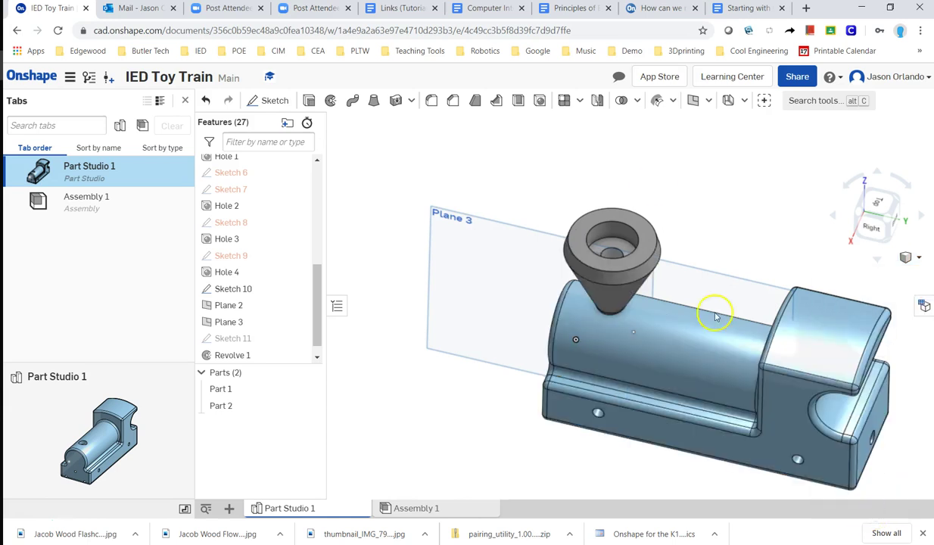
pyautogui.moveTo(699, 215)
pyautogui.mouseDown(button='right')
pyautogui.moveTo(711, 191)
pyautogui.moveTo(719, 202)
pyautogui.moveTo(694, 194)
pyautogui.moveTo(690, 203)
pyautogui.moveTo(734, 201)
pyautogui.moveTo(714, 179)
pyautogui.moveTo(709, 199)
pyautogui.mouseUp(button='right')
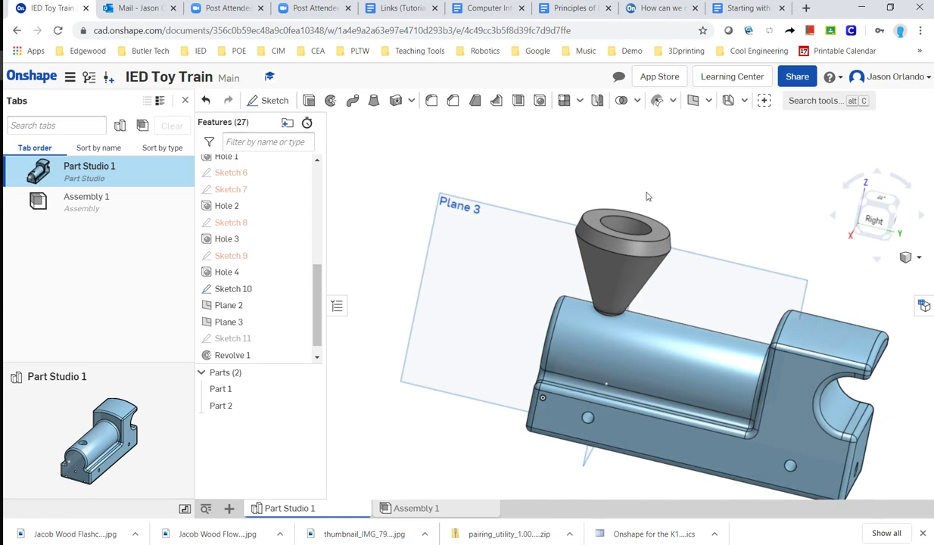
# - Reopen Sketch 11 for editing and delete the 0.625 horizontal dimension above the smoke stack profile
pyautogui.scroll(-1, 243, 352)
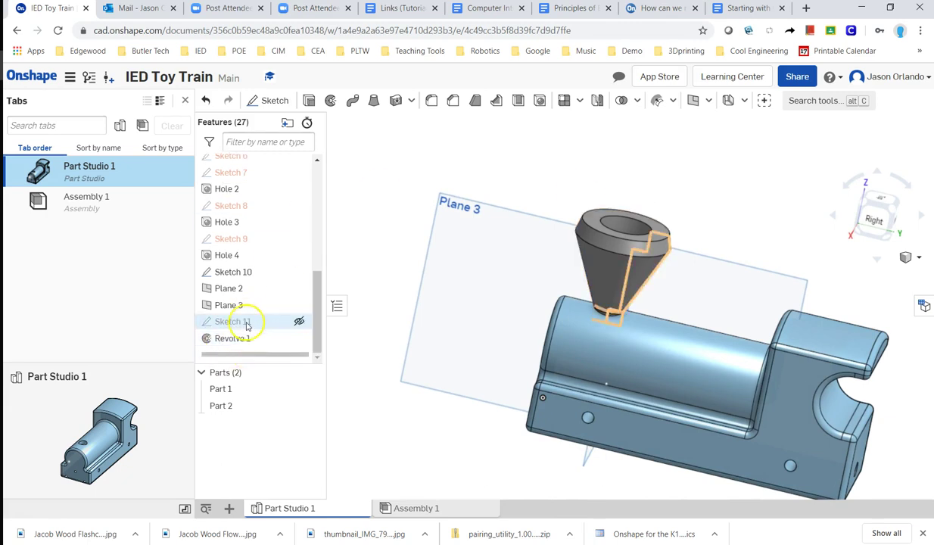
pyautogui.doubleClick(246, 322)
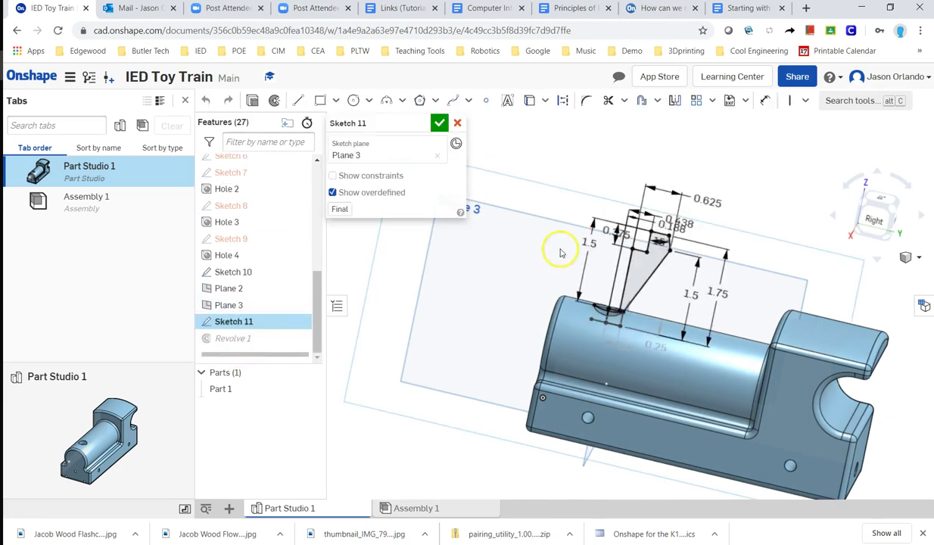
pyautogui.click(852, 214)
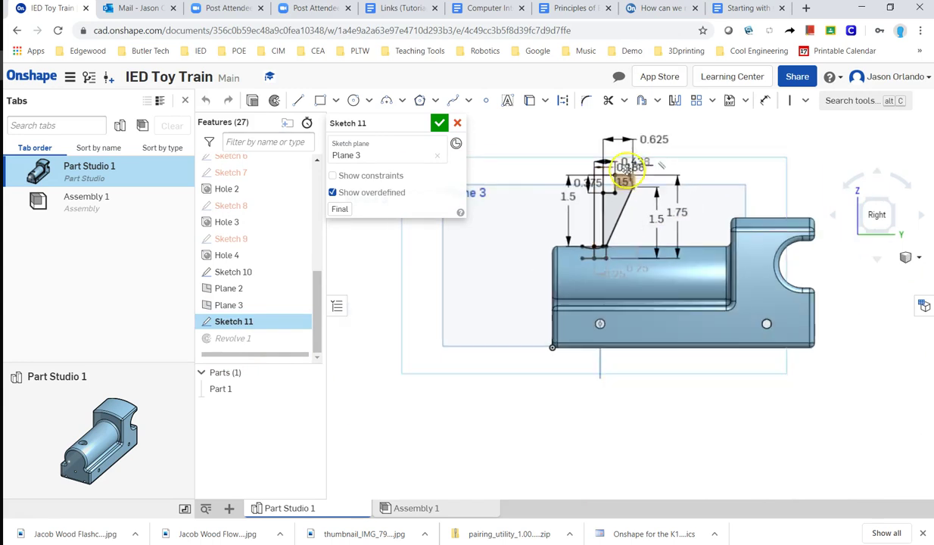
pyautogui.scroll(-2, 623, 171)
pyautogui.scroll(-1, 579, 144)
pyautogui.scroll(5, 588, 154)
pyautogui.moveTo(594, 171); pyautogui.dragTo(530, 259, button='middle')
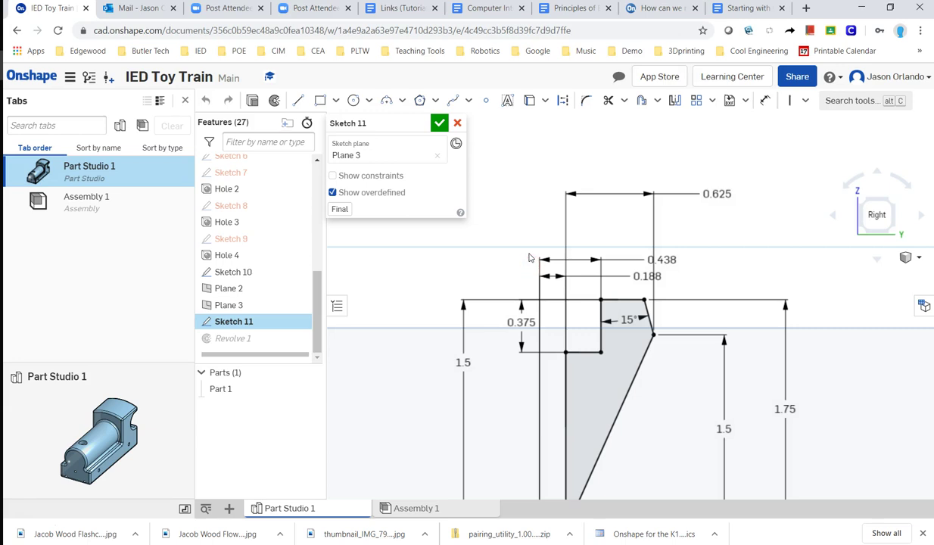
pyautogui.click(722, 195)
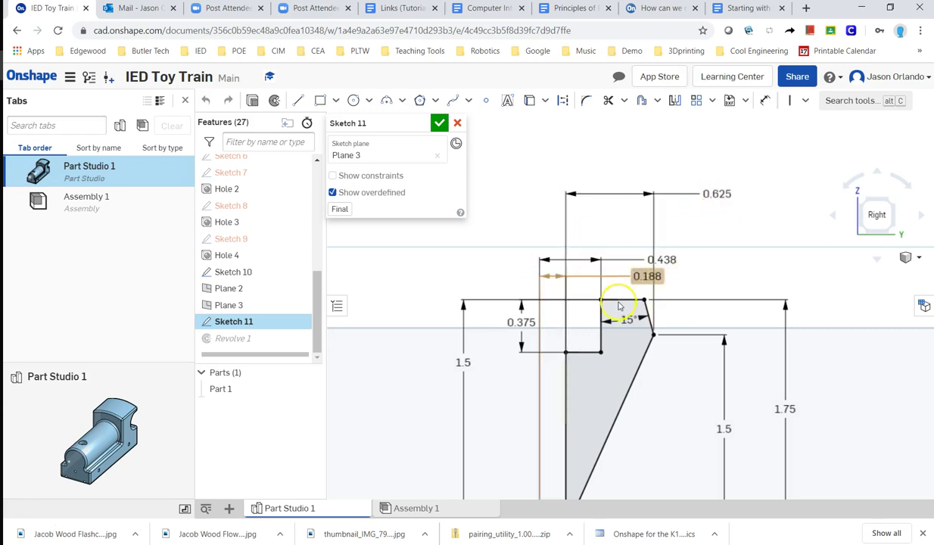
pyautogui.scroll(-3, 620, 307)
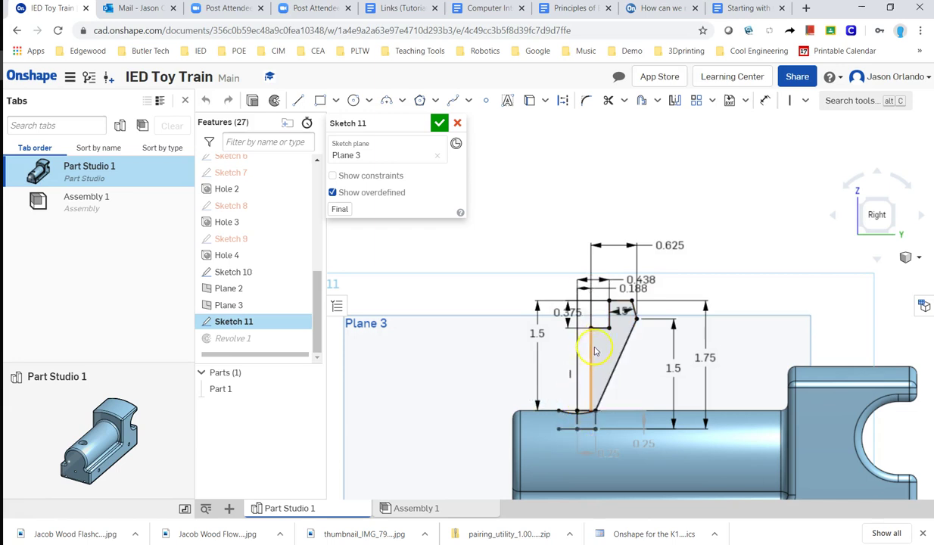
pyautogui.click(659, 245)
pyautogui.press('Delete')
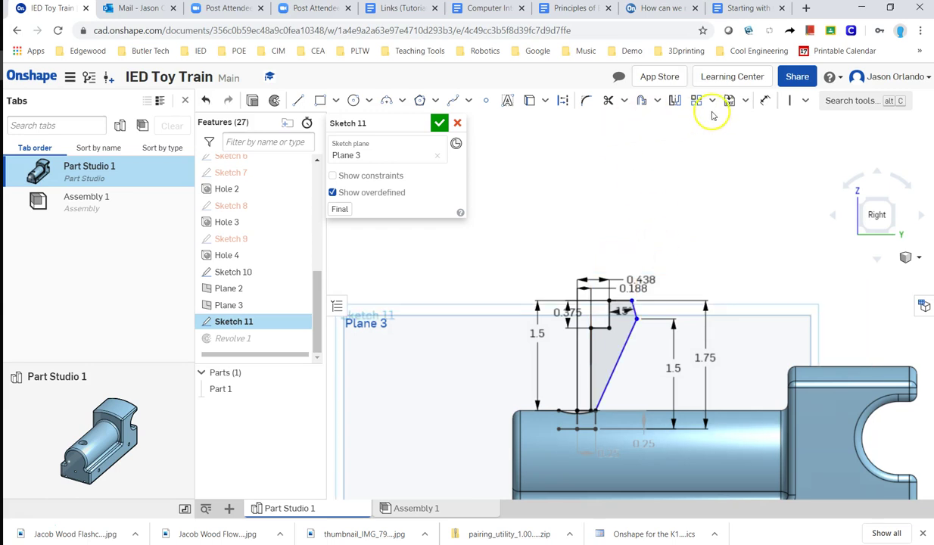
# - Dimension the profile's outermost rim corner horizontally from the hole's centre line as 1.25/2, and finish the sketch
pyautogui.click(765, 100)
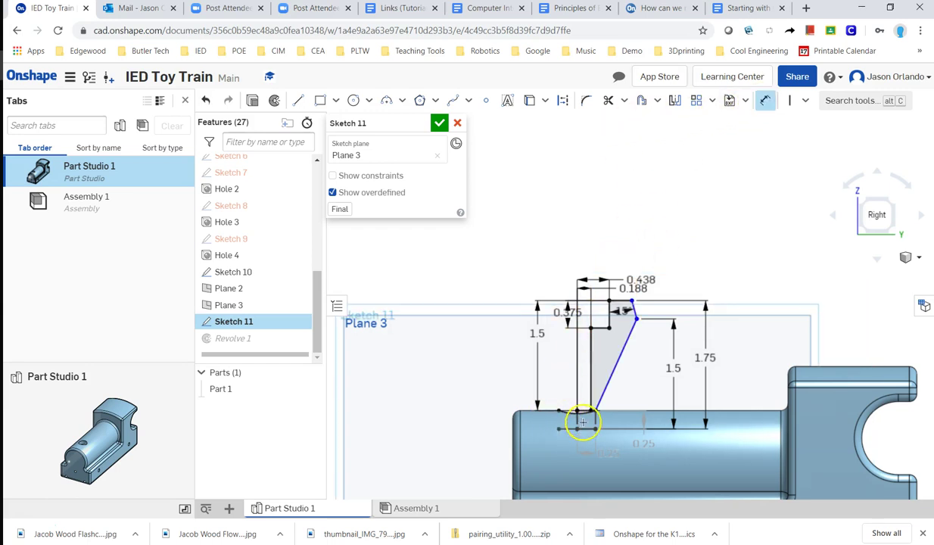
pyautogui.click(634, 317)
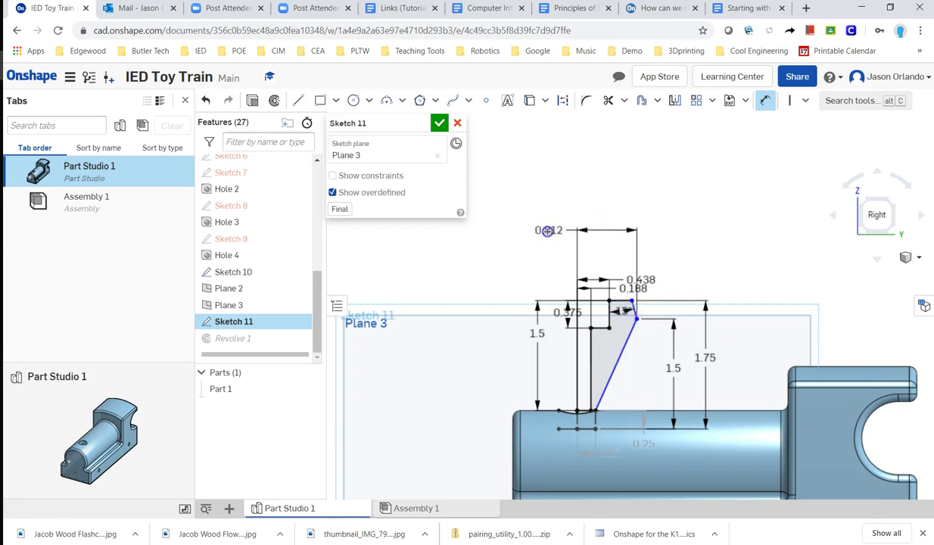
pyautogui.click(542, 231)
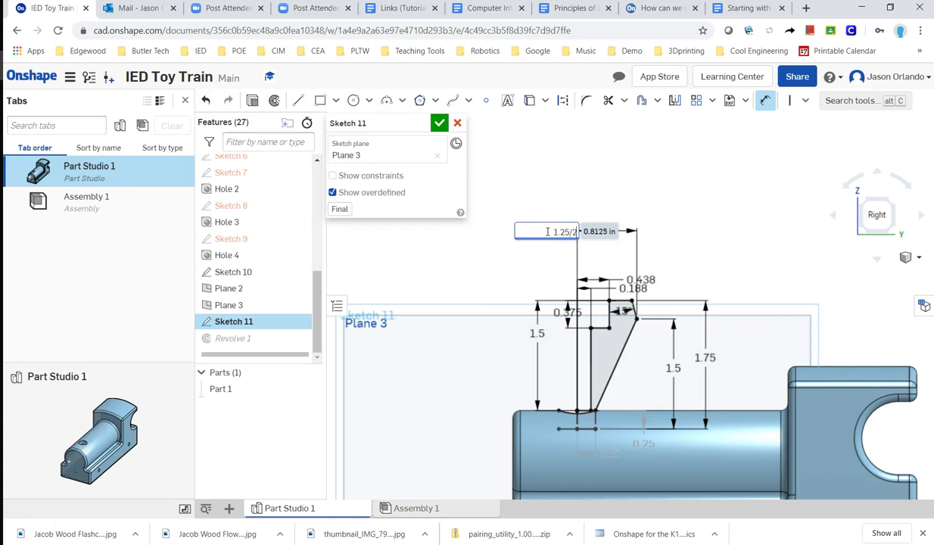
pyautogui.press('Return')
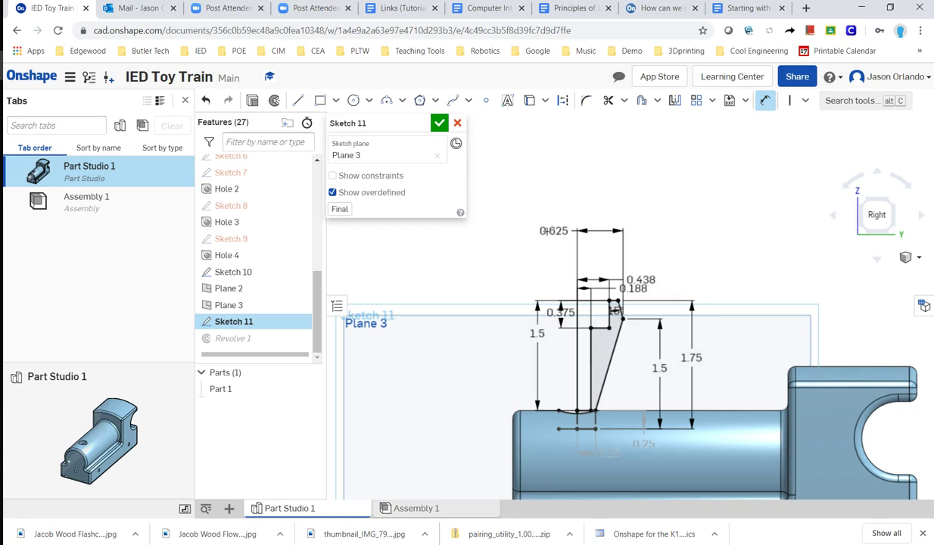
pyautogui.click(439, 123)
# - Change the appearance of the smoke stack part, Part 2, to the teal palette colour 18948B
pyautogui.moveTo(694, 226); pyautogui.dragTo(878, 205, button='right')
pyautogui.click(878, 204)
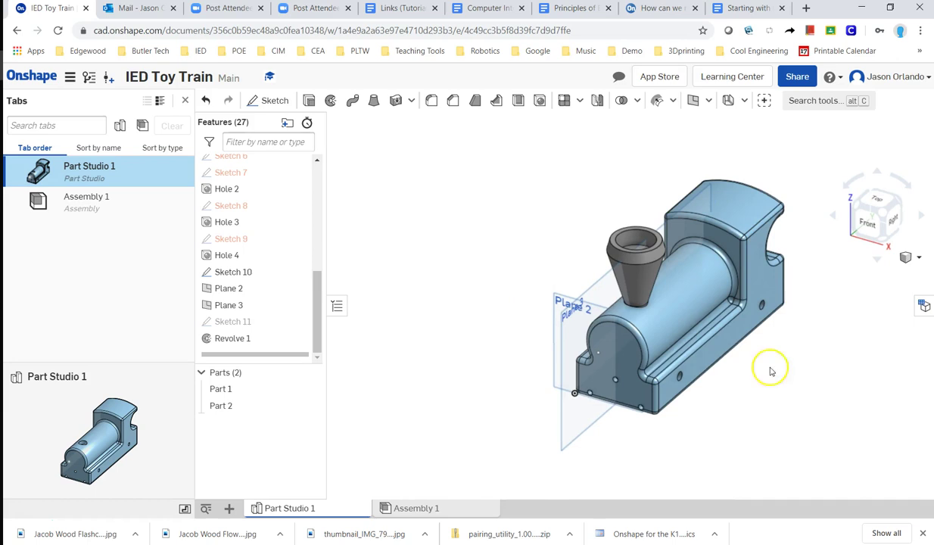
pyautogui.moveTo(740, 371); pyautogui.dragTo(751, 401, button='right')
pyautogui.scroll(4, 621, 328)
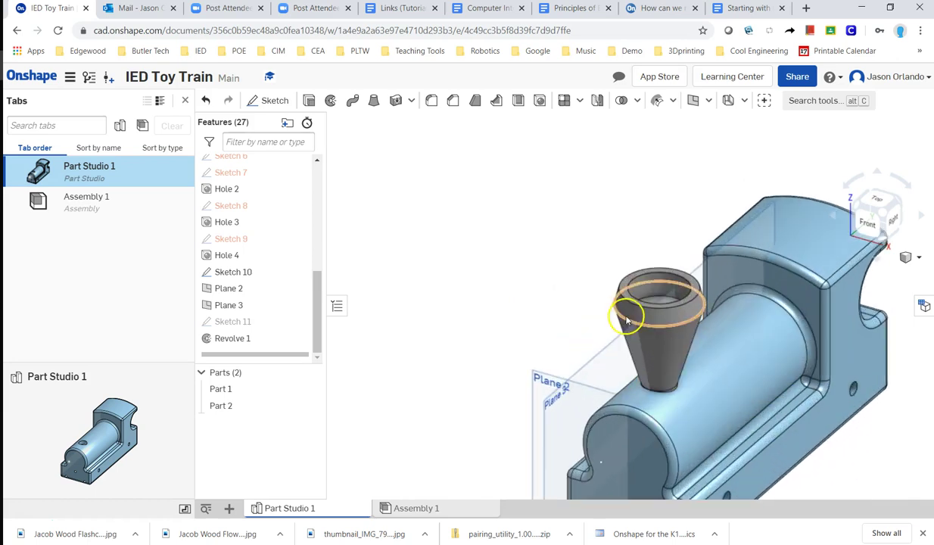
pyautogui.moveTo(622, 313); pyautogui.dragTo(528, 264, button='middle')
pyautogui.moveTo(721, 402); pyautogui.dragTo(735, 365, button='middle')
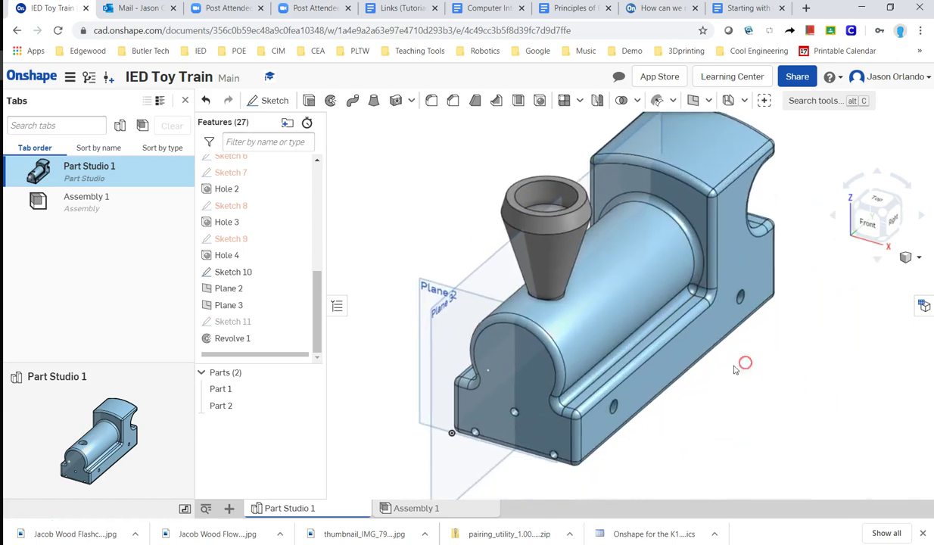
pyautogui.rightClick(229, 408)
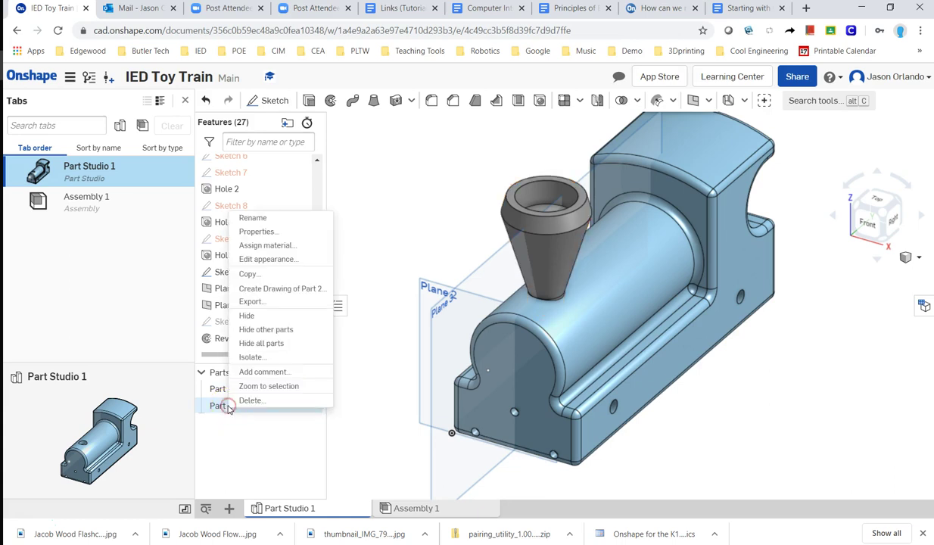
pyautogui.click(268, 259)
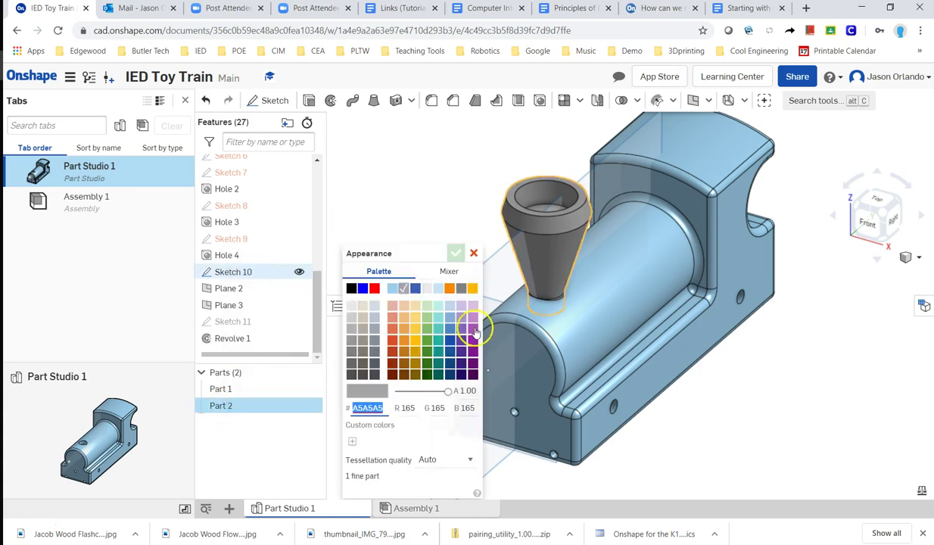
pyautogui.click(438, 352)
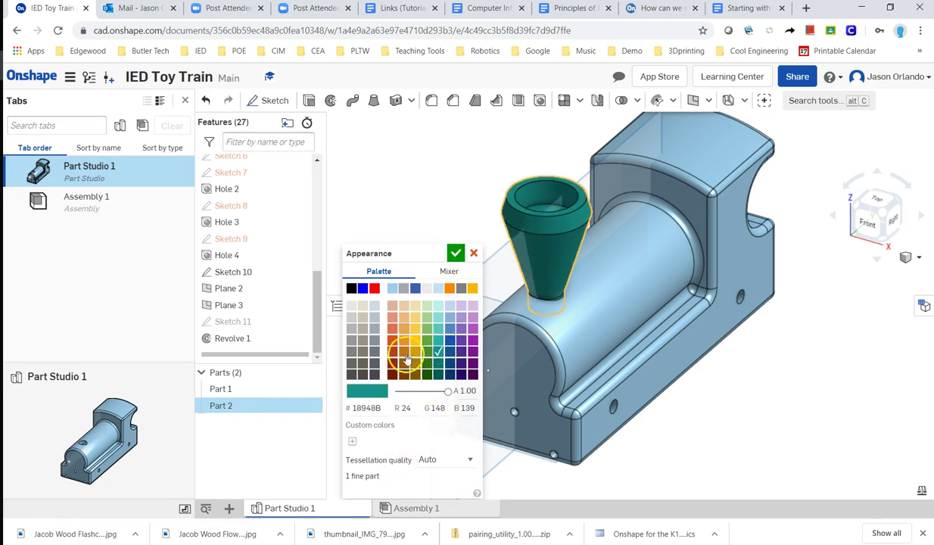
pyautogui.click(454, 254)
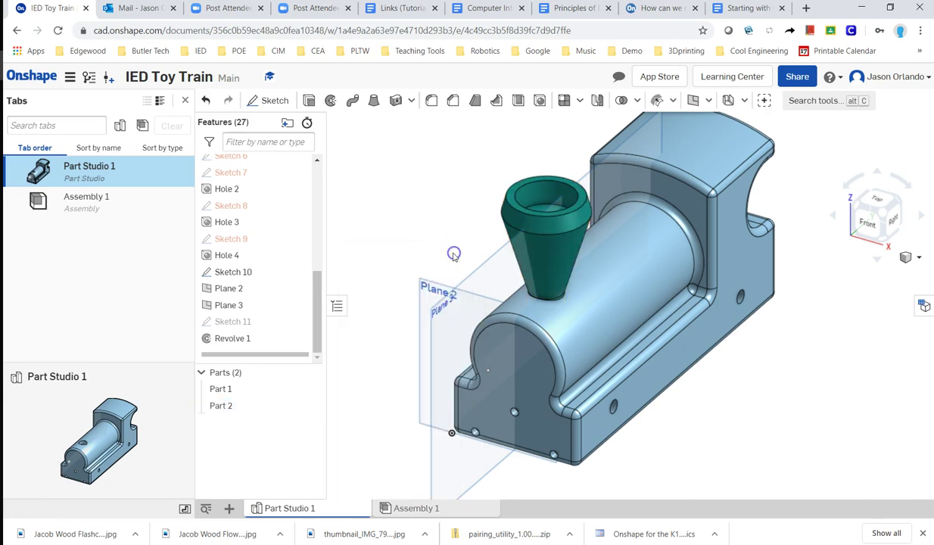
# - Rename the teal smoke stack part as Smoke Stack
pyautogui.rightClick(221, 406)
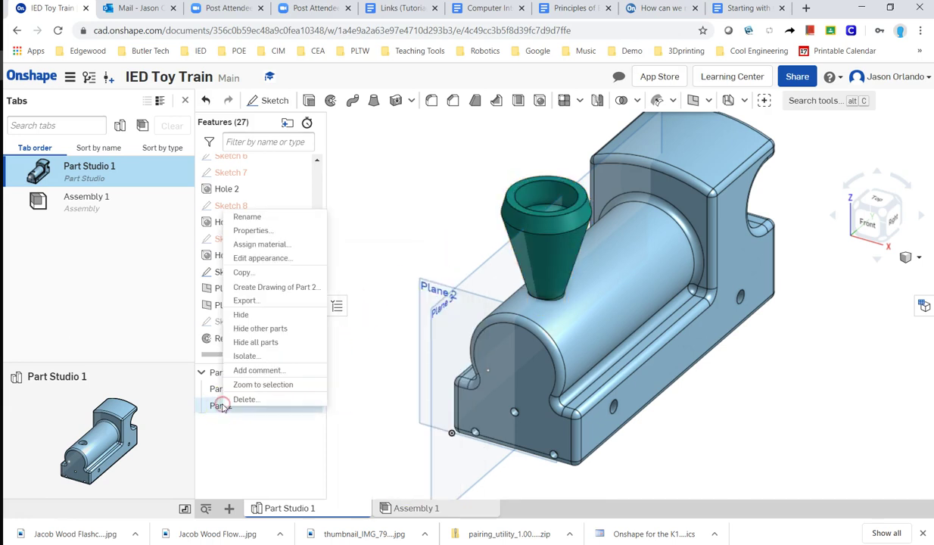
pyautogui.click(246, 216)
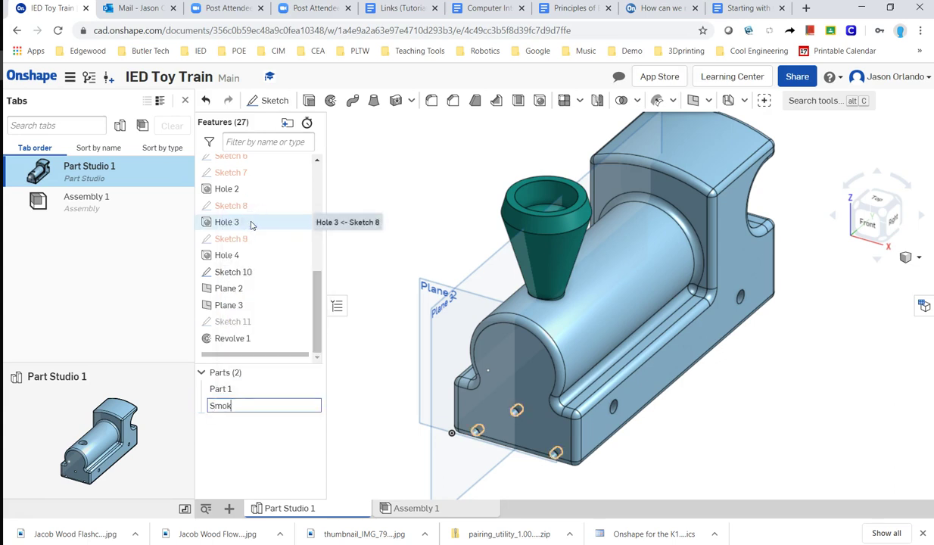
pyautogui.write('Smoke Stack')
pyautogui.press('Return')
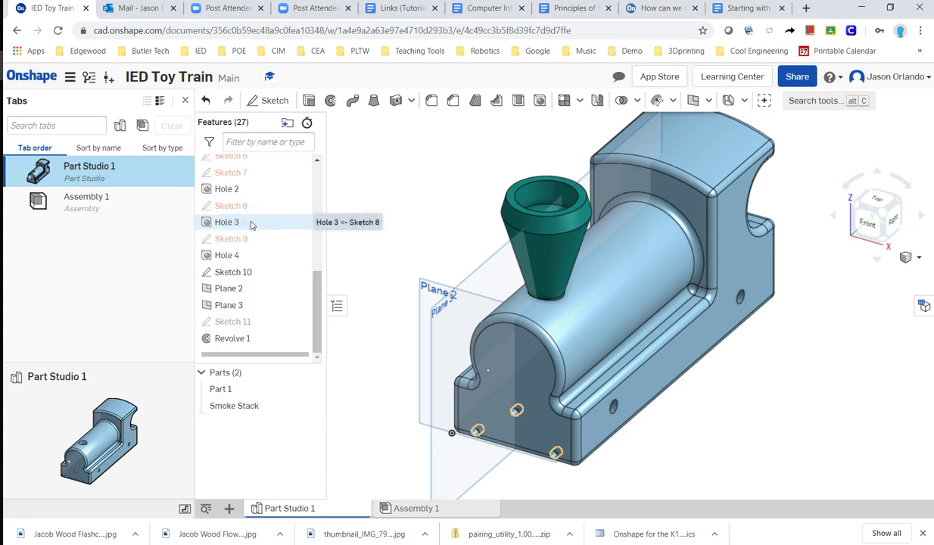
# - Rename Part 1 as Train Body
pyautogui.rightClick(220, 389)
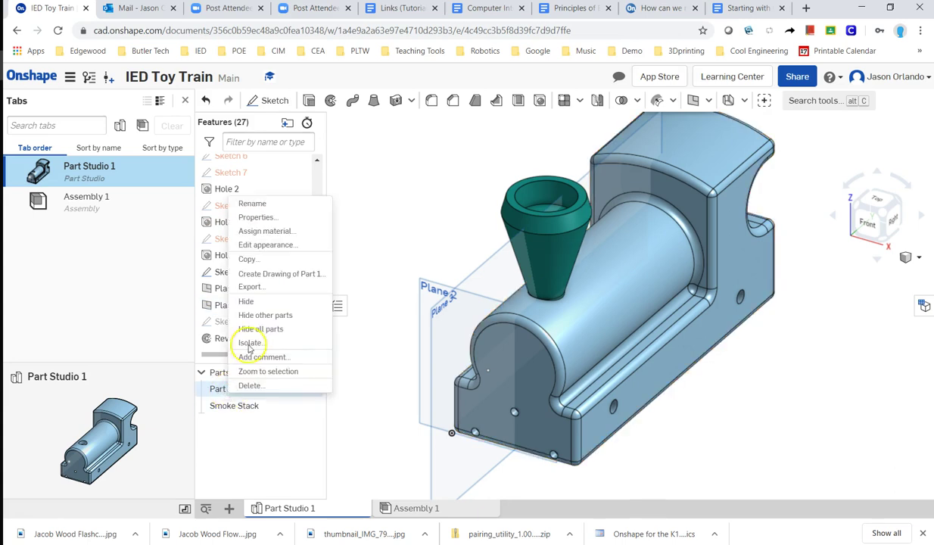
pyautogui.click(254, 204)
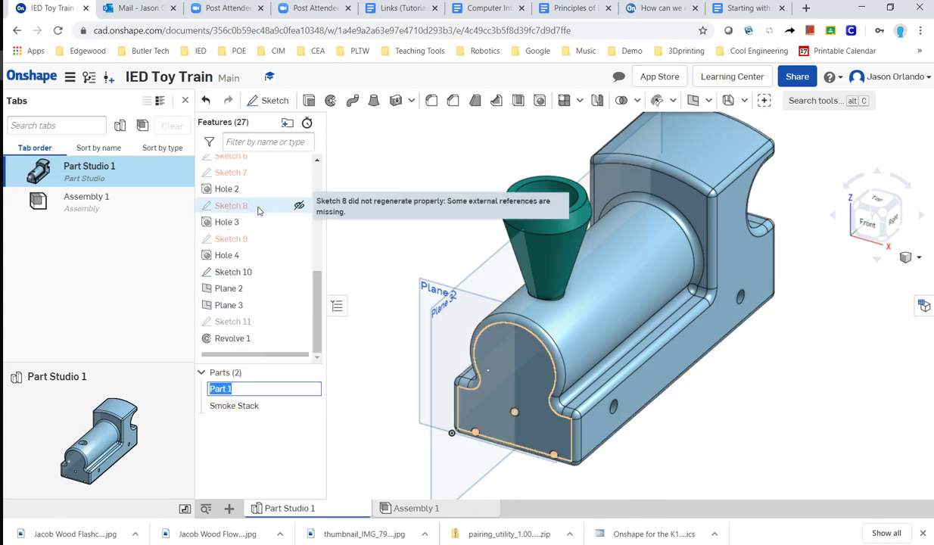
pyautogui.write('Train Bod')
pyautogui.press('Return')
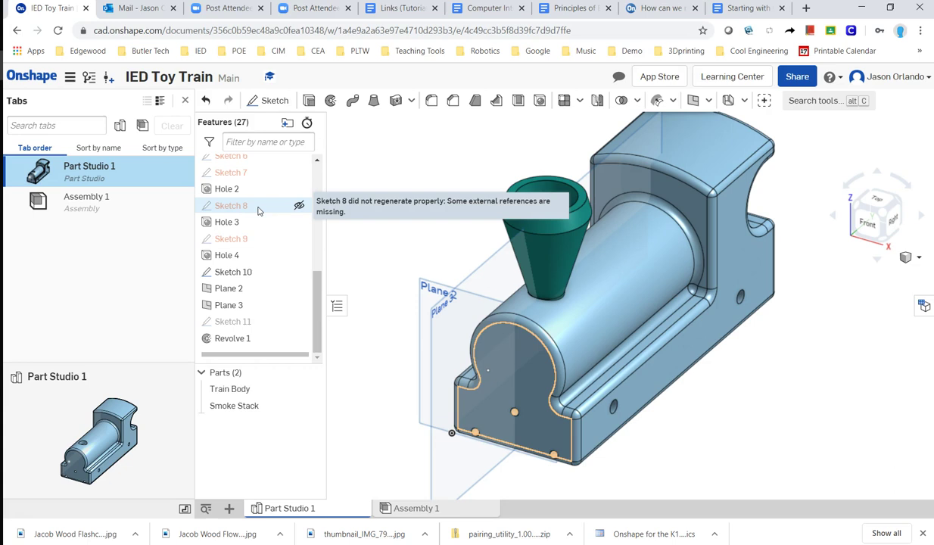
# - Hide the Train Body part and all planes in the part studio
pyautogui.press('f')
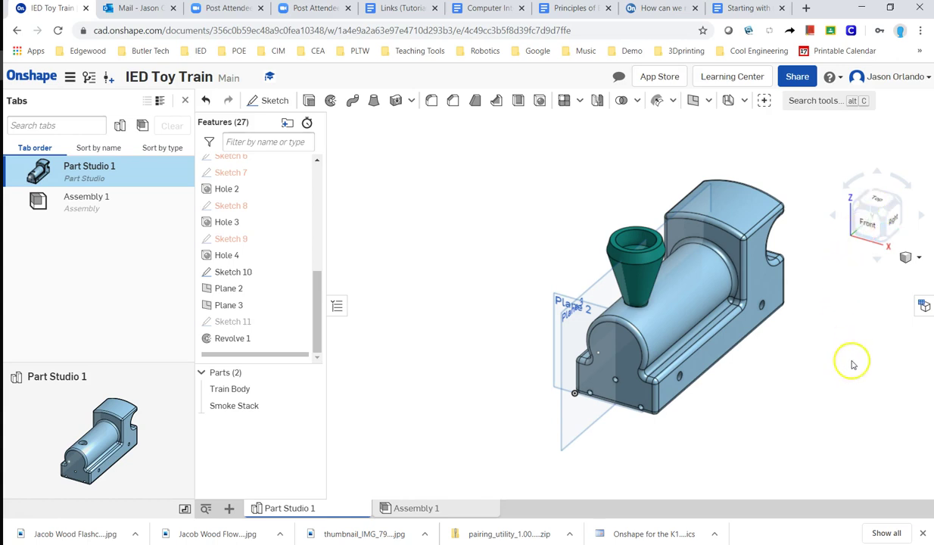
pyautogui.press('f')
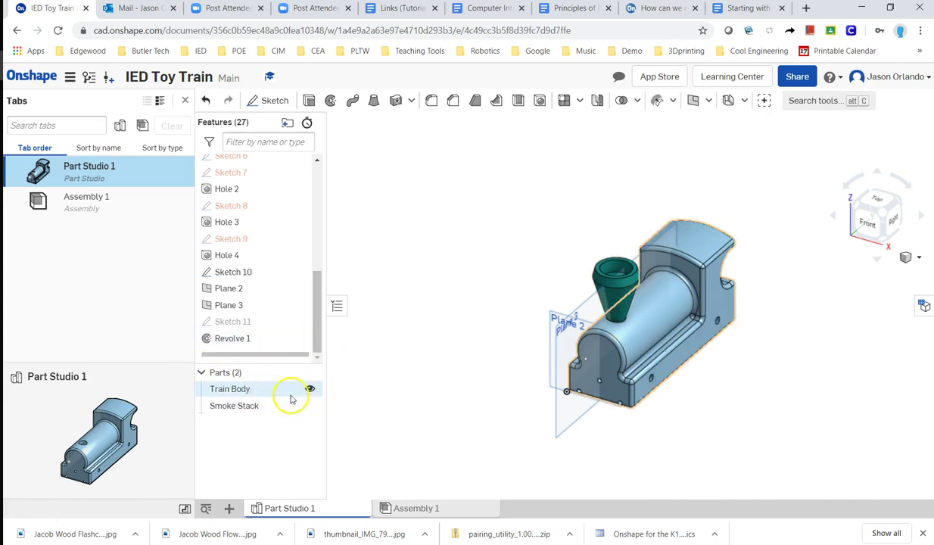
pyautogui.click(310, 389)
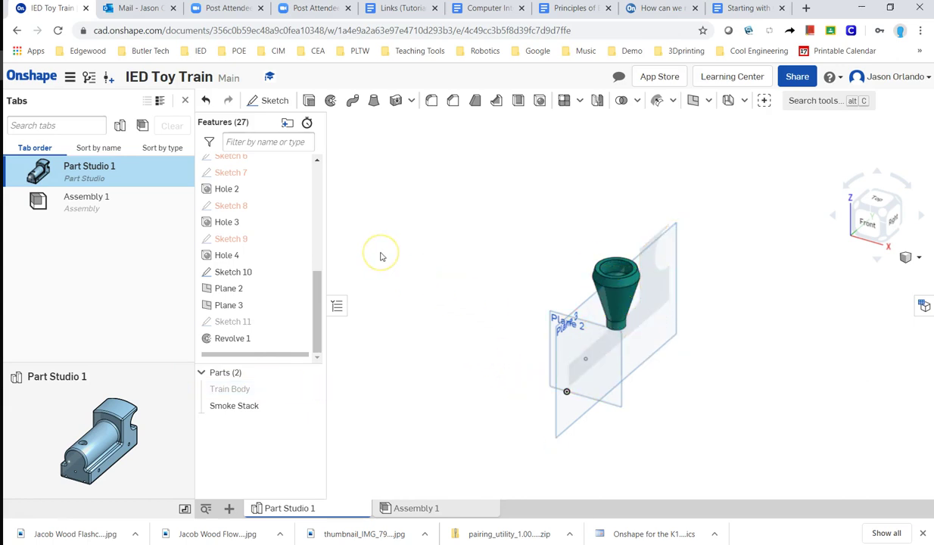
pyautogui.press('p')
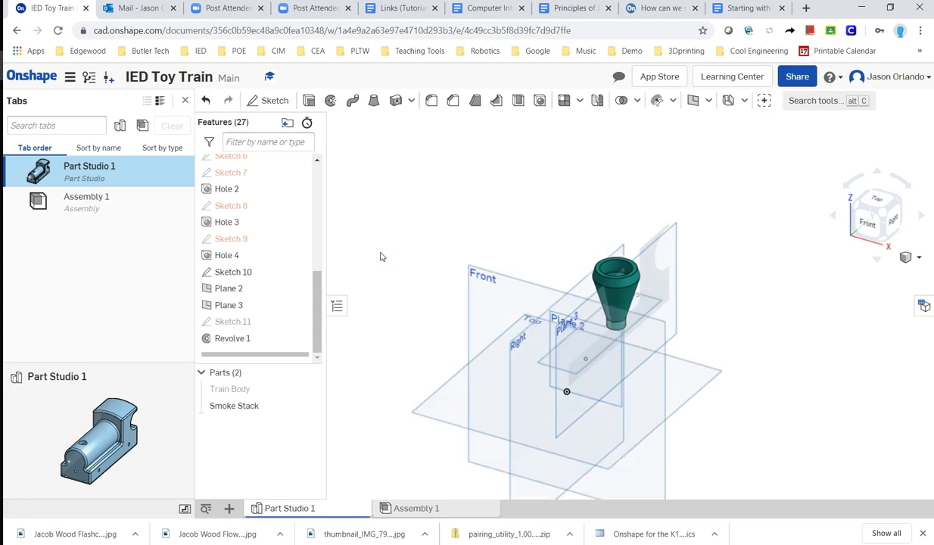
pyautogui.press('p')
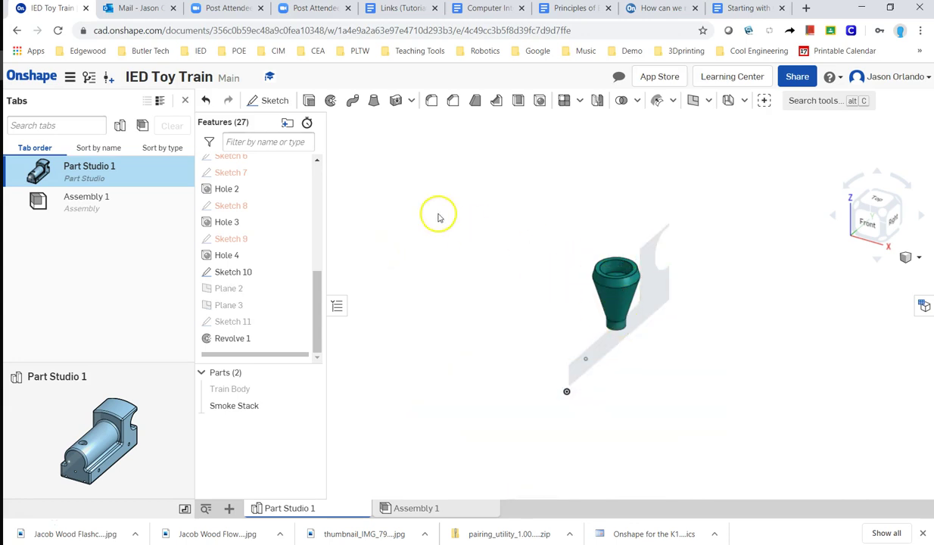
# - Hide Sketch 10 so that only the smoke stack is shown from the Right view
pyautogui.click(880, 237)
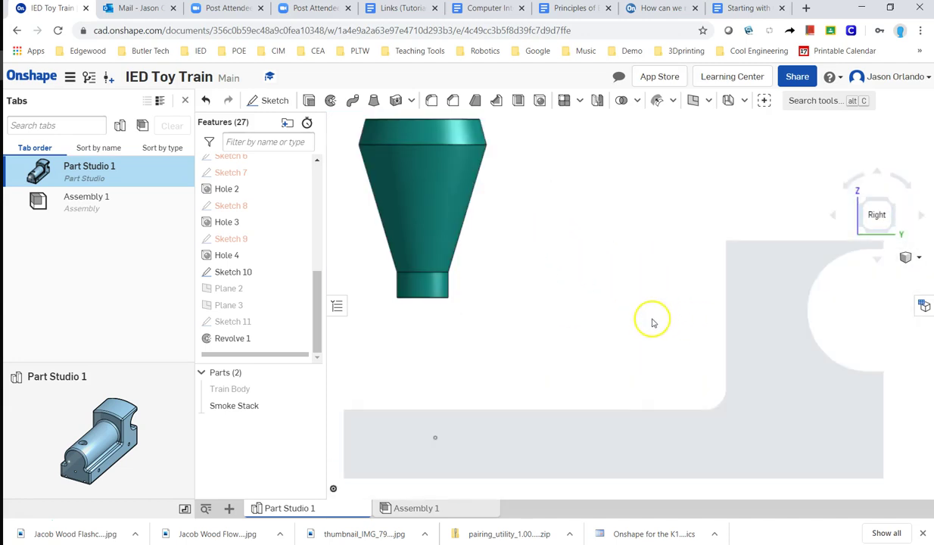
pyautogui.scroll(-1, 593, 326)
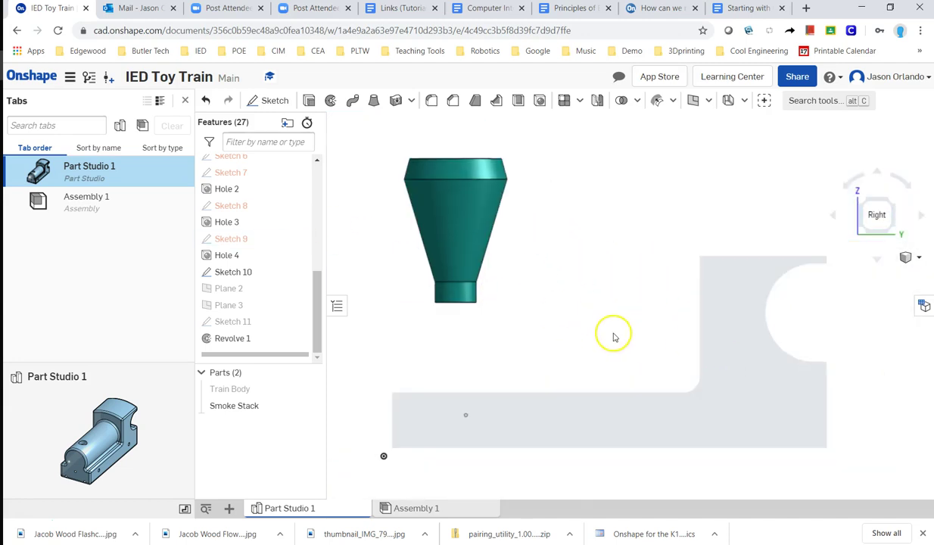
pyautogui.moveTo(317, 311)
pyautogui.mouseDown()
pyautogui.moveTo(319, 201)
pyautogui.moveTo(334, 281)
pyautogui.mouseUp()
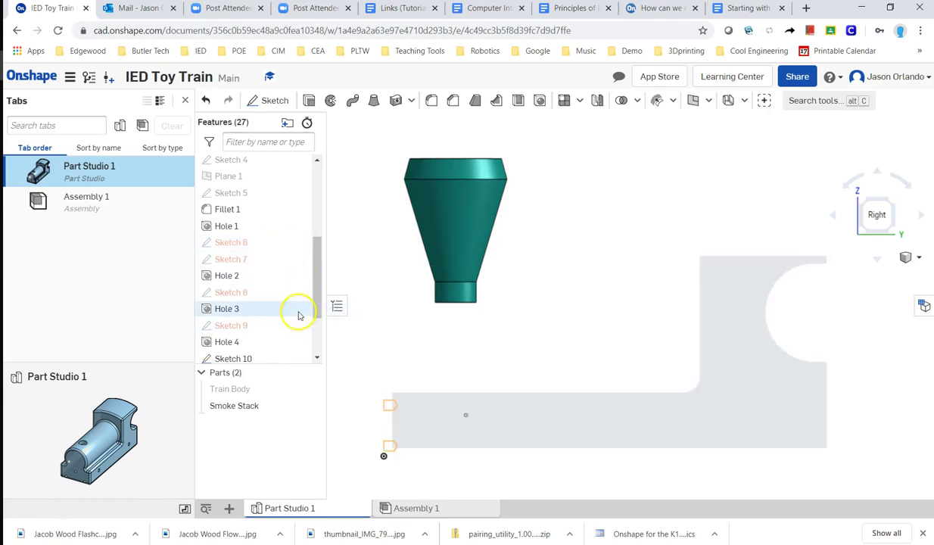
pyautogui.scroll(-3, 299, 310)
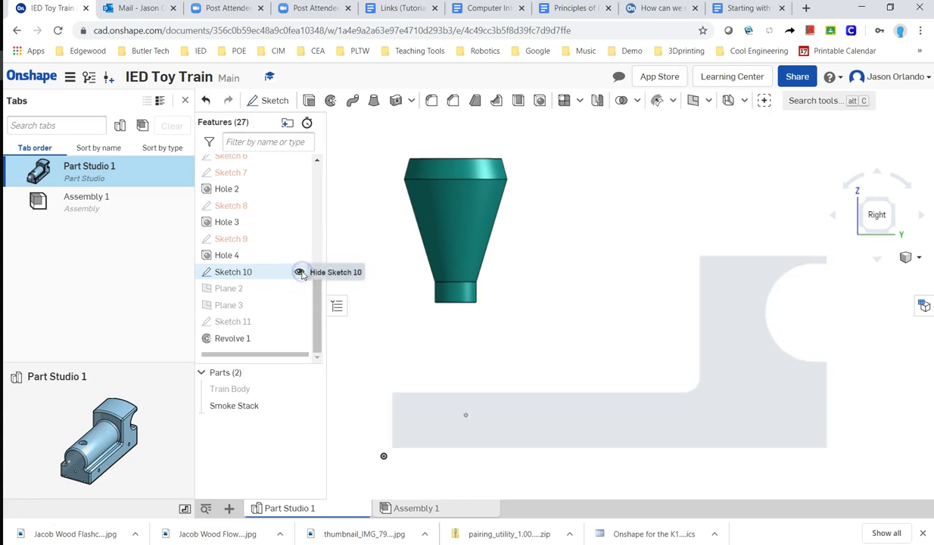
pyautogui.click(300, 272)
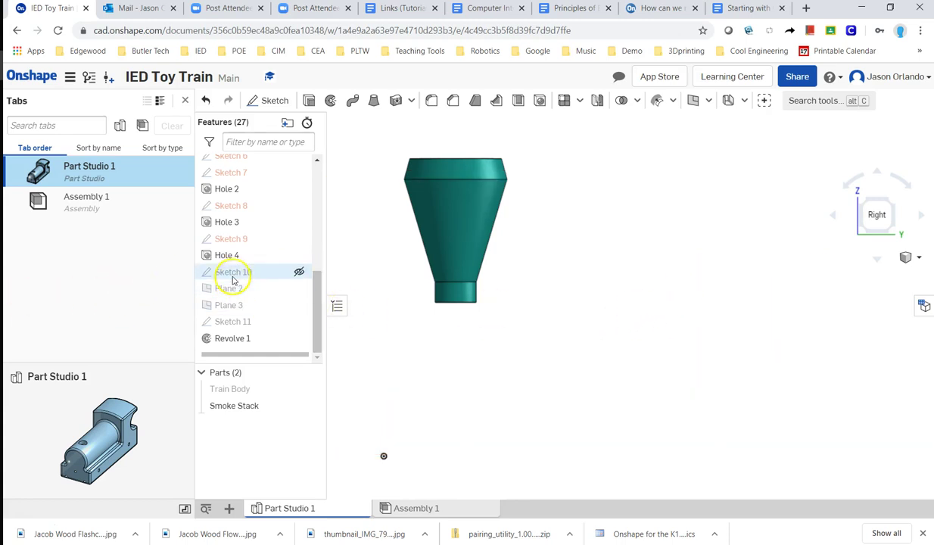
pyautogui.scroll(-3, 666, 386)
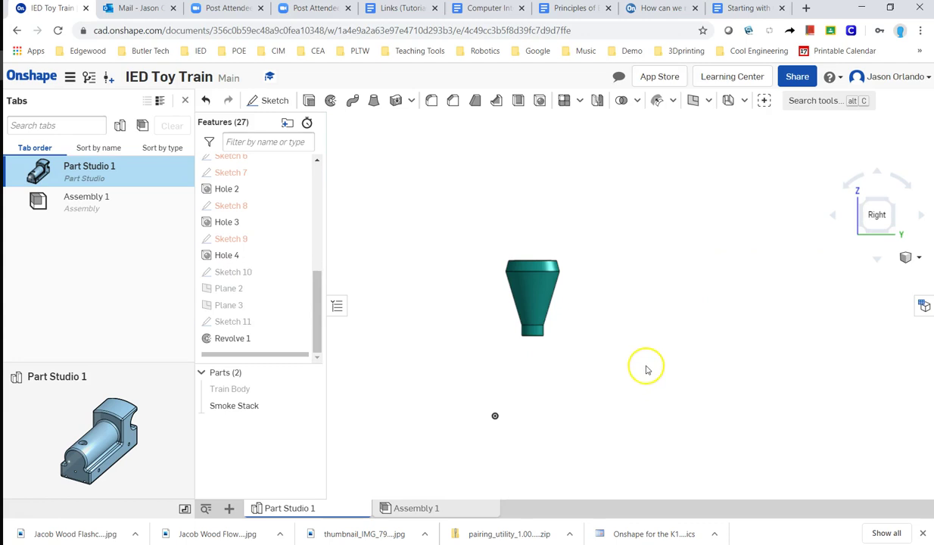
# - Examine the smoke stack's position relative to the origin in an isometric view, hiding the origin and showing it again to identify it
pyautogui.click(859, 199)
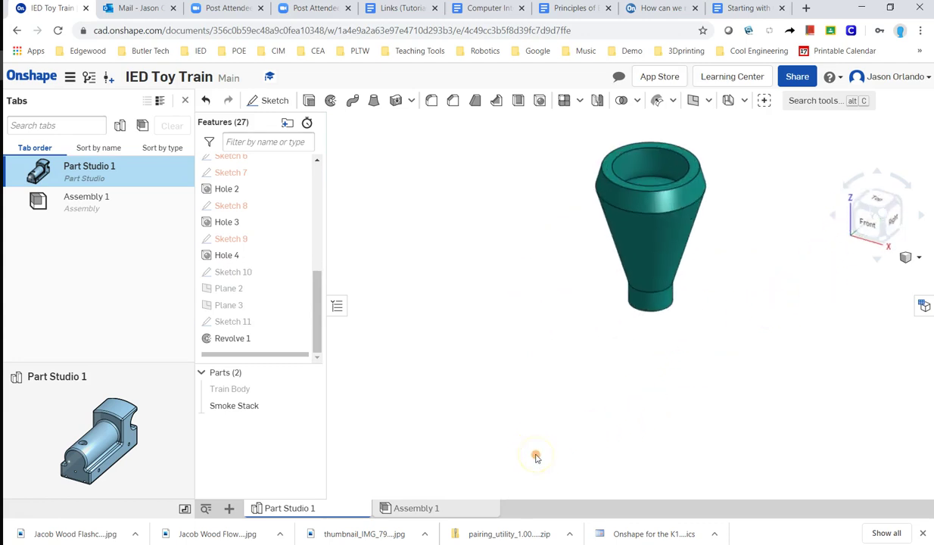
pyautogui.scroll(-1, 533, 450)
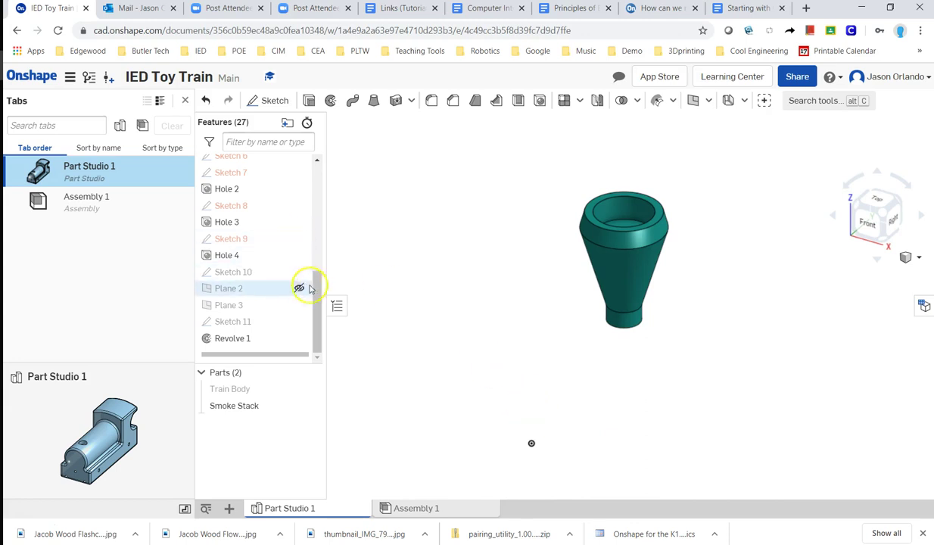
pyautogui.moveTo(318, 309); pyautogui.dragTo(299, 218)
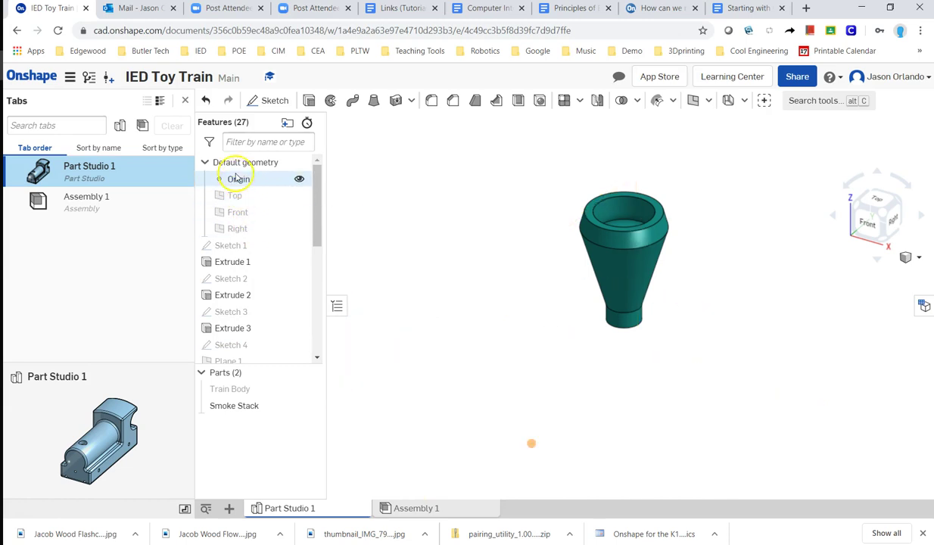
pyautogui.click(300, 179)
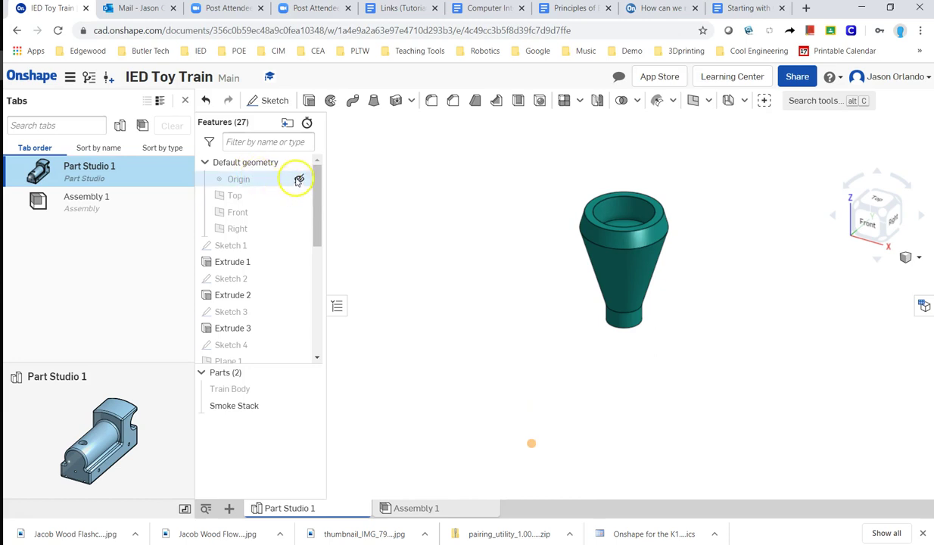
pyautogui.click(299, 179)
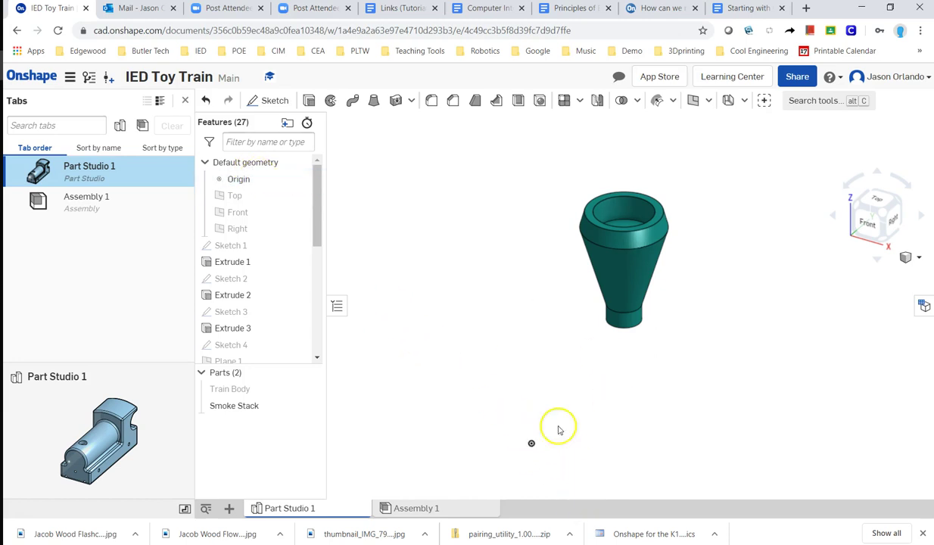
pyautogui.moveTo(512, 382); pyautogui.dragTo(547, 409, button='middle')
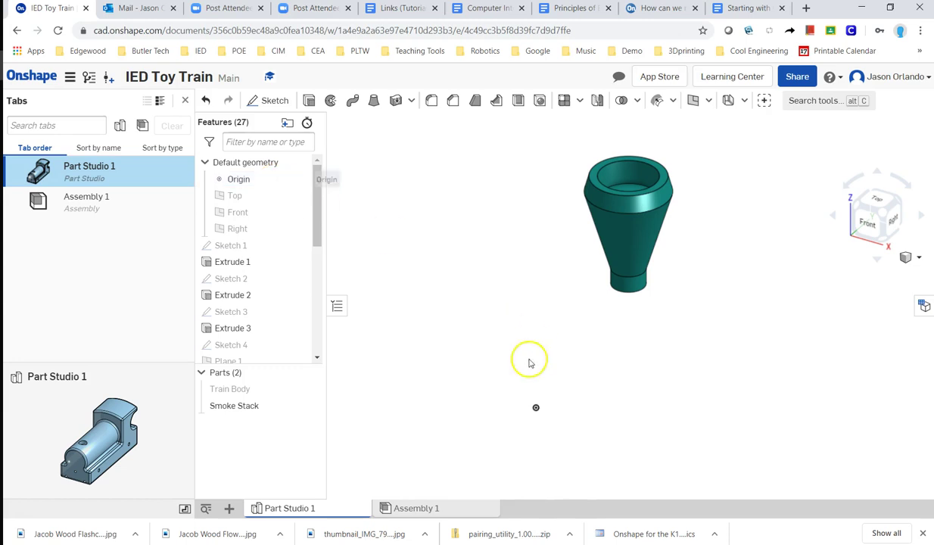
pyautogui.scroll(2, 536, 386)
pyautogui.scroll(-4, 536, 383)
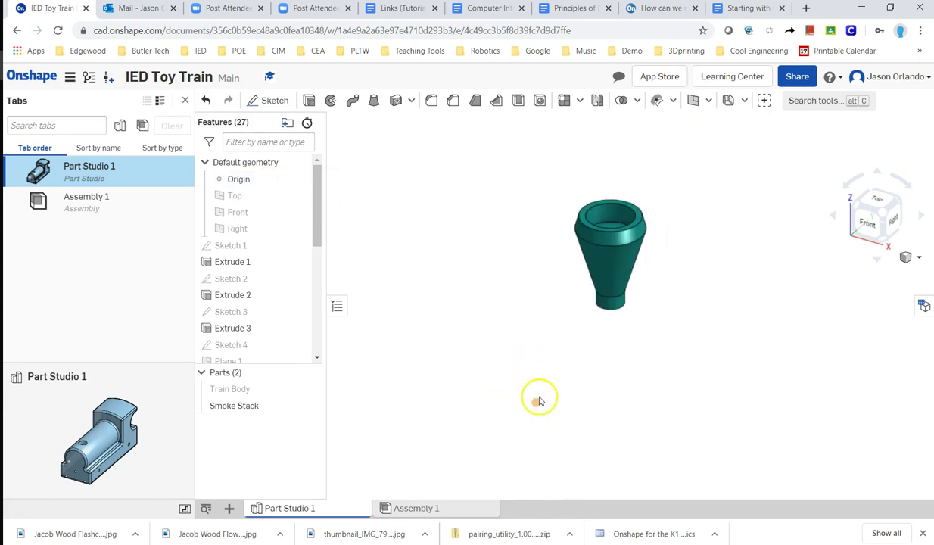